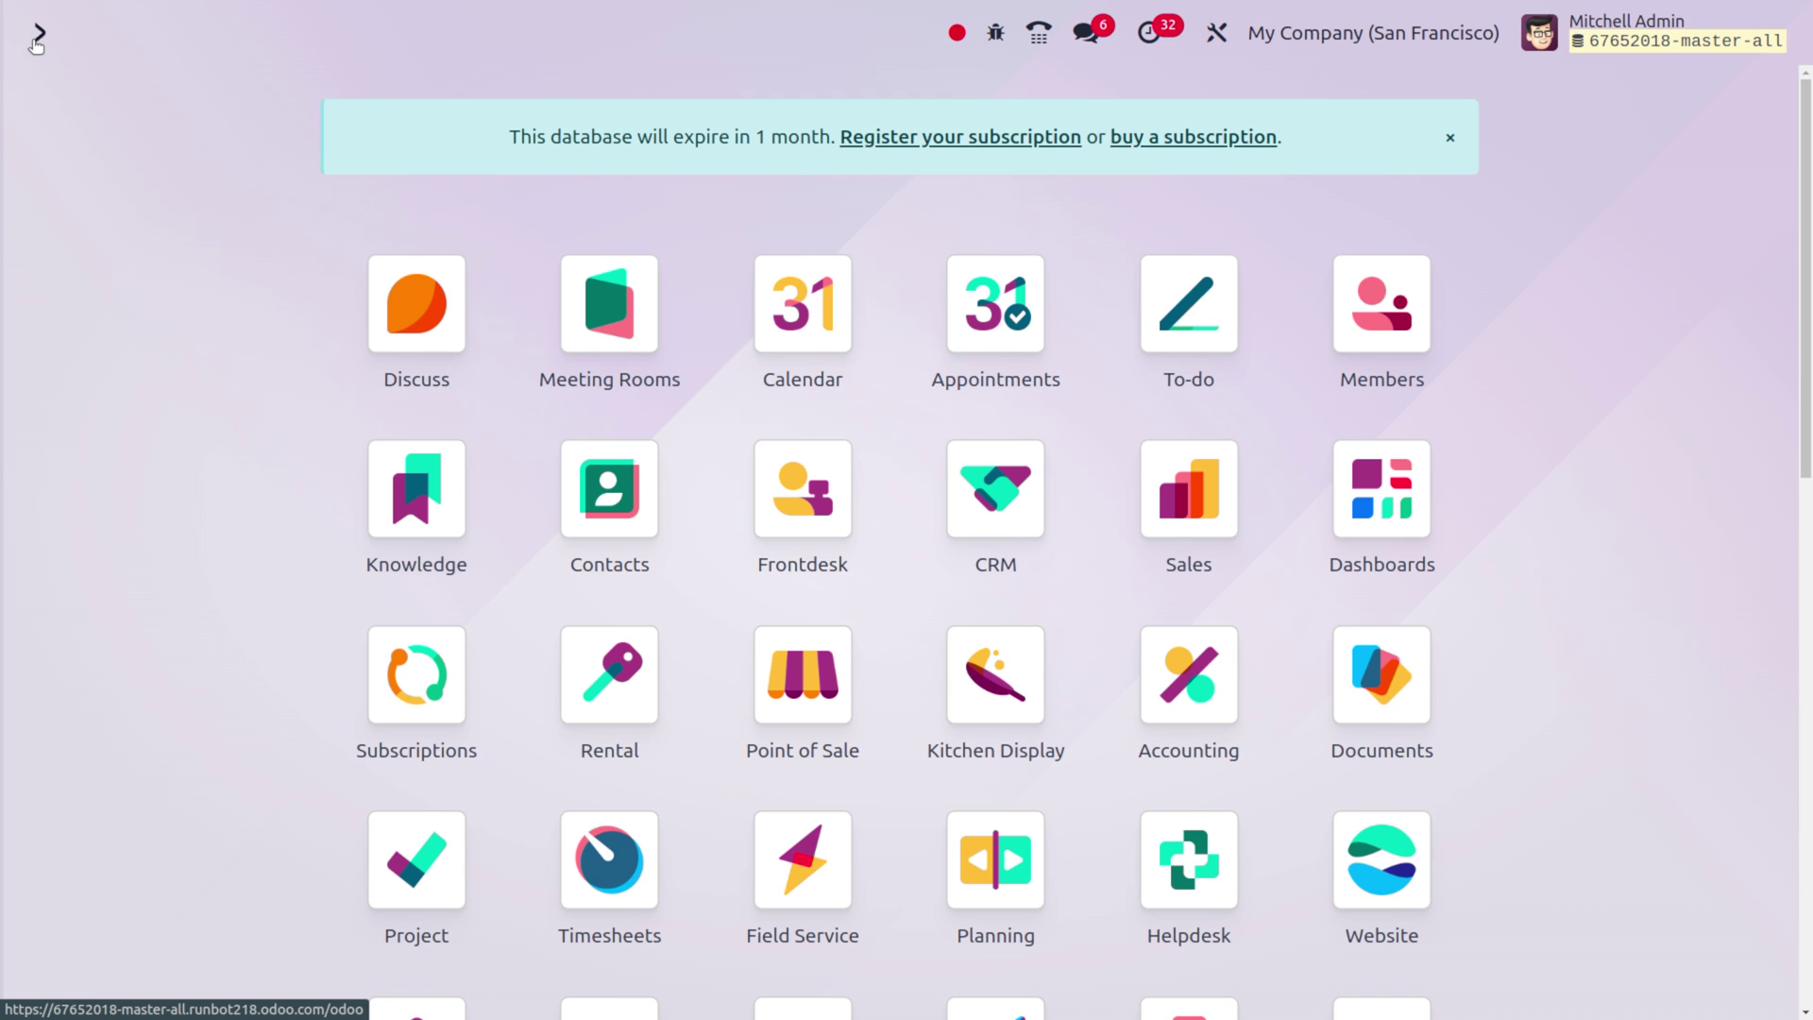
Step: Open Accounting with both My Company (San Francisco) and My Belgian Company active
text(a)
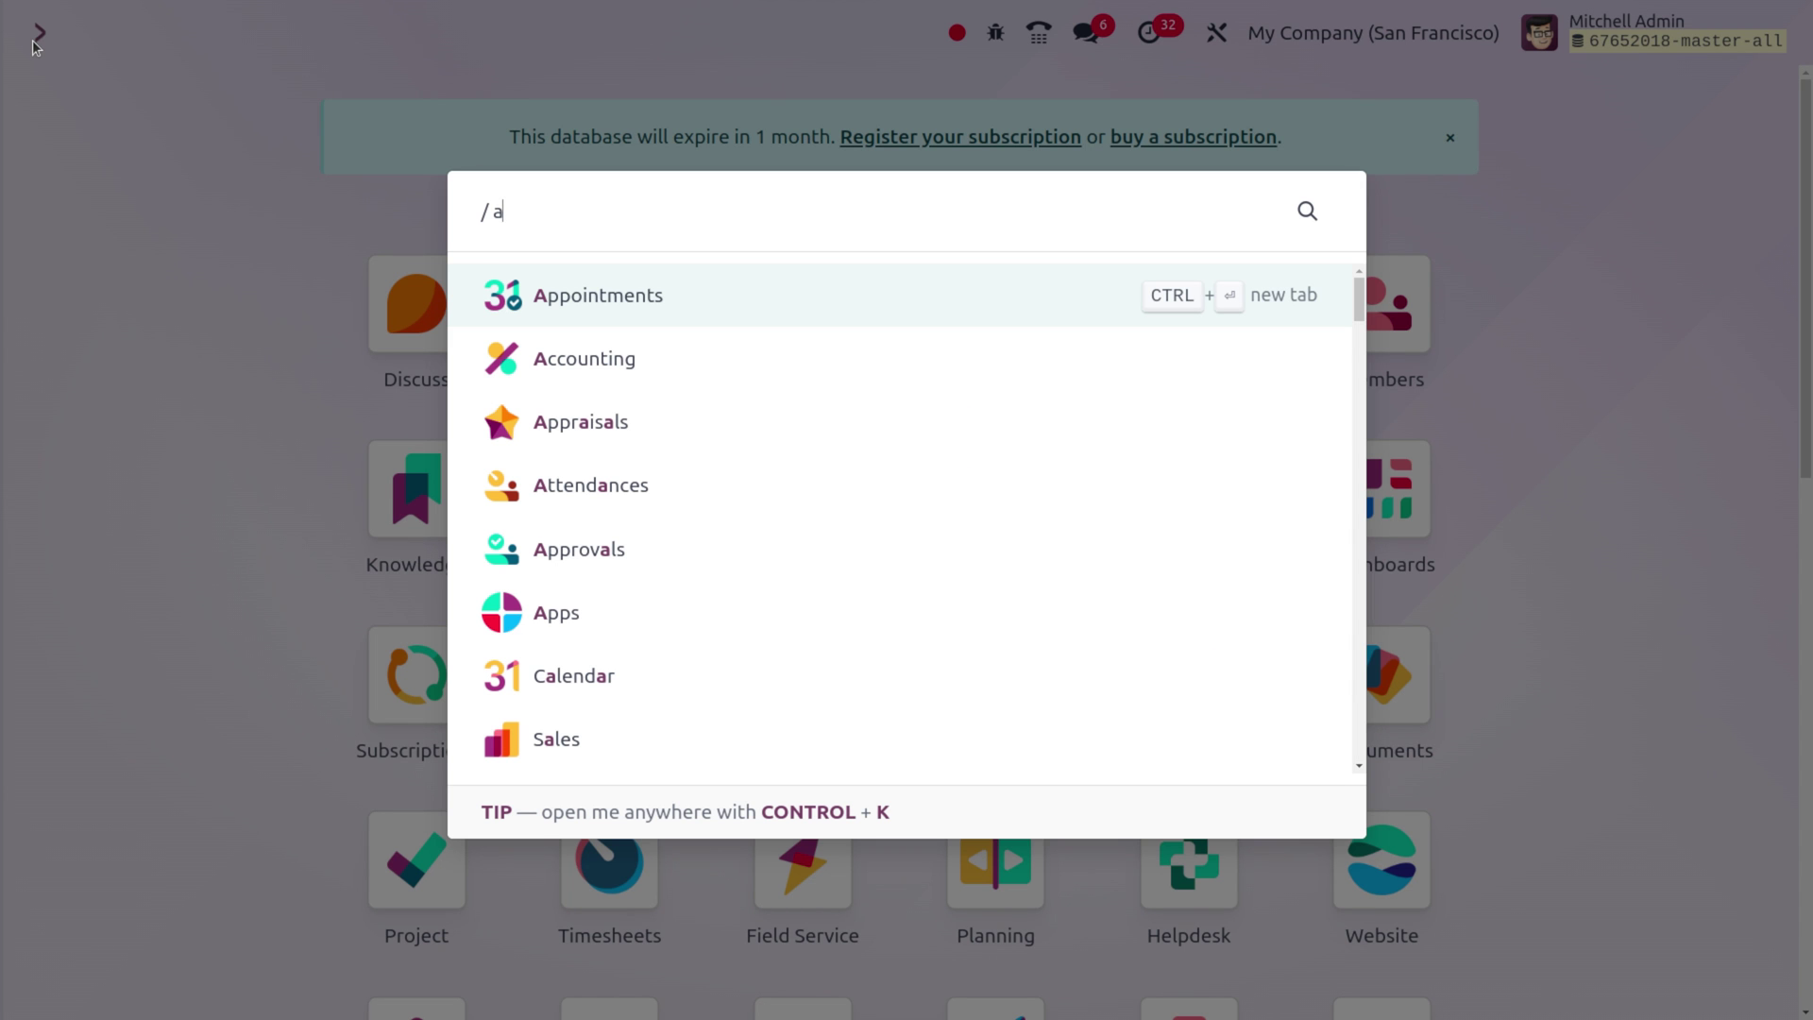
text(cc)
key(Return)
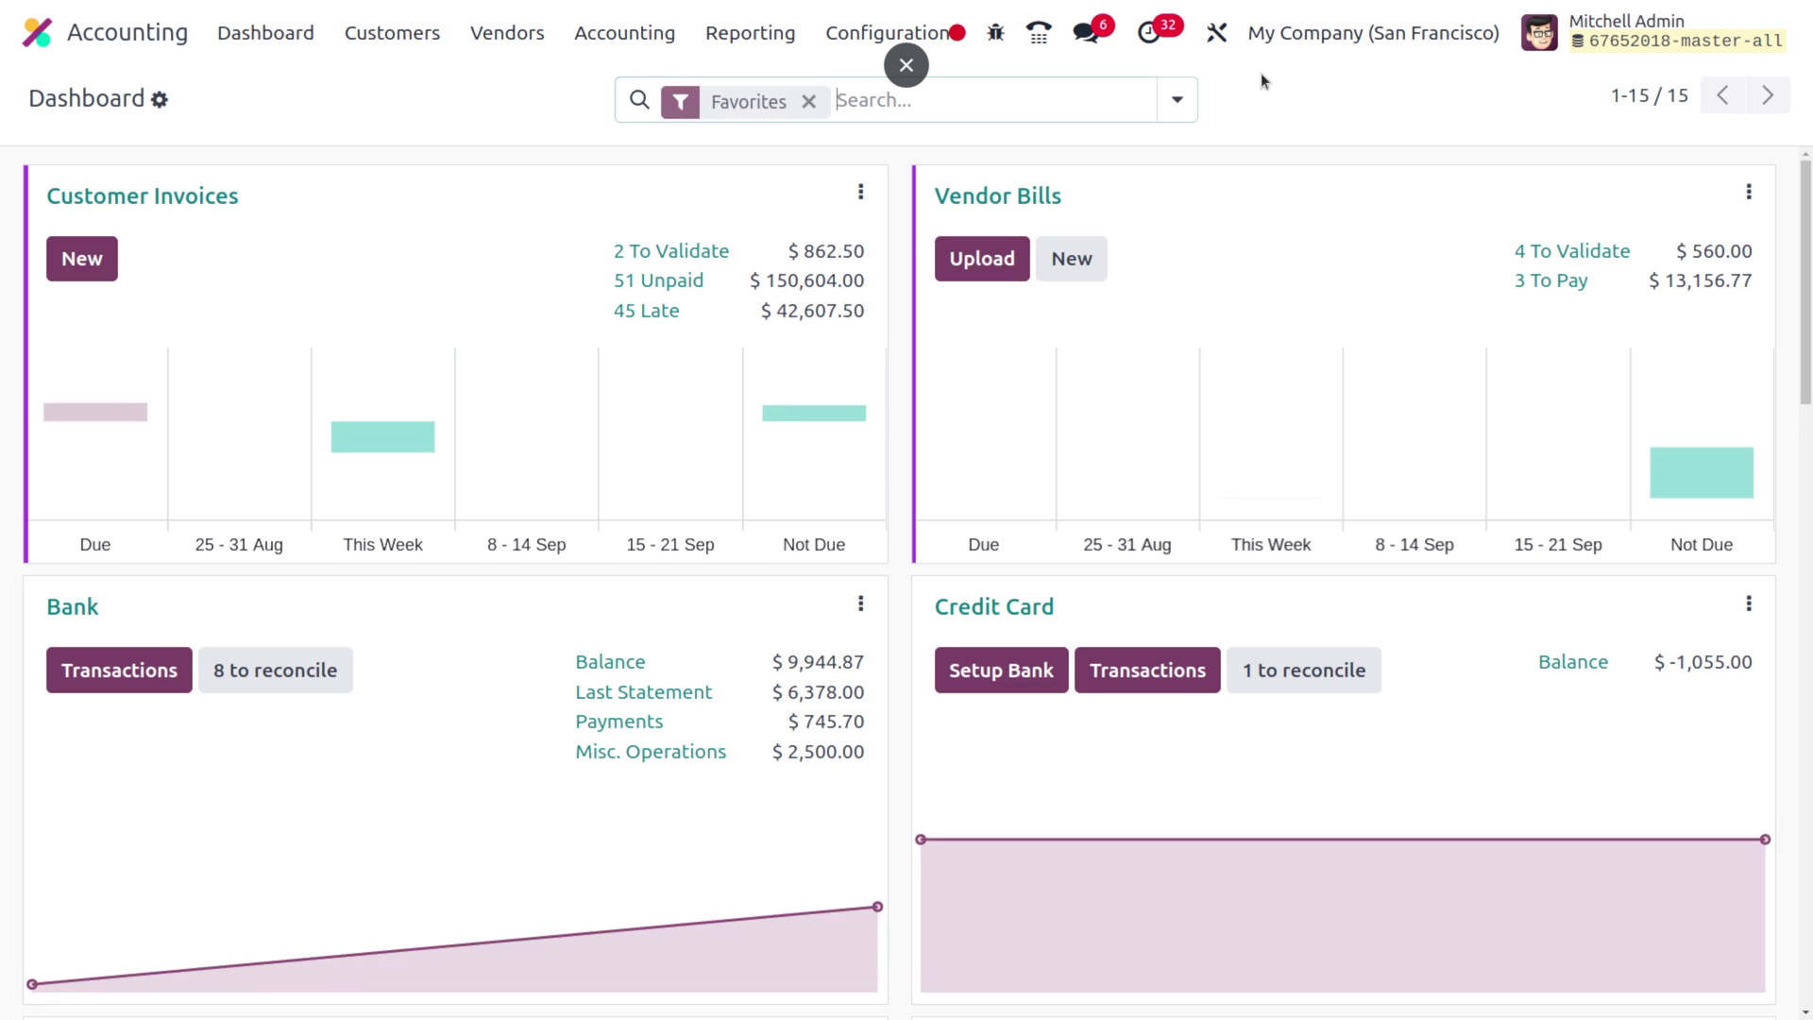
click(1336, 32)
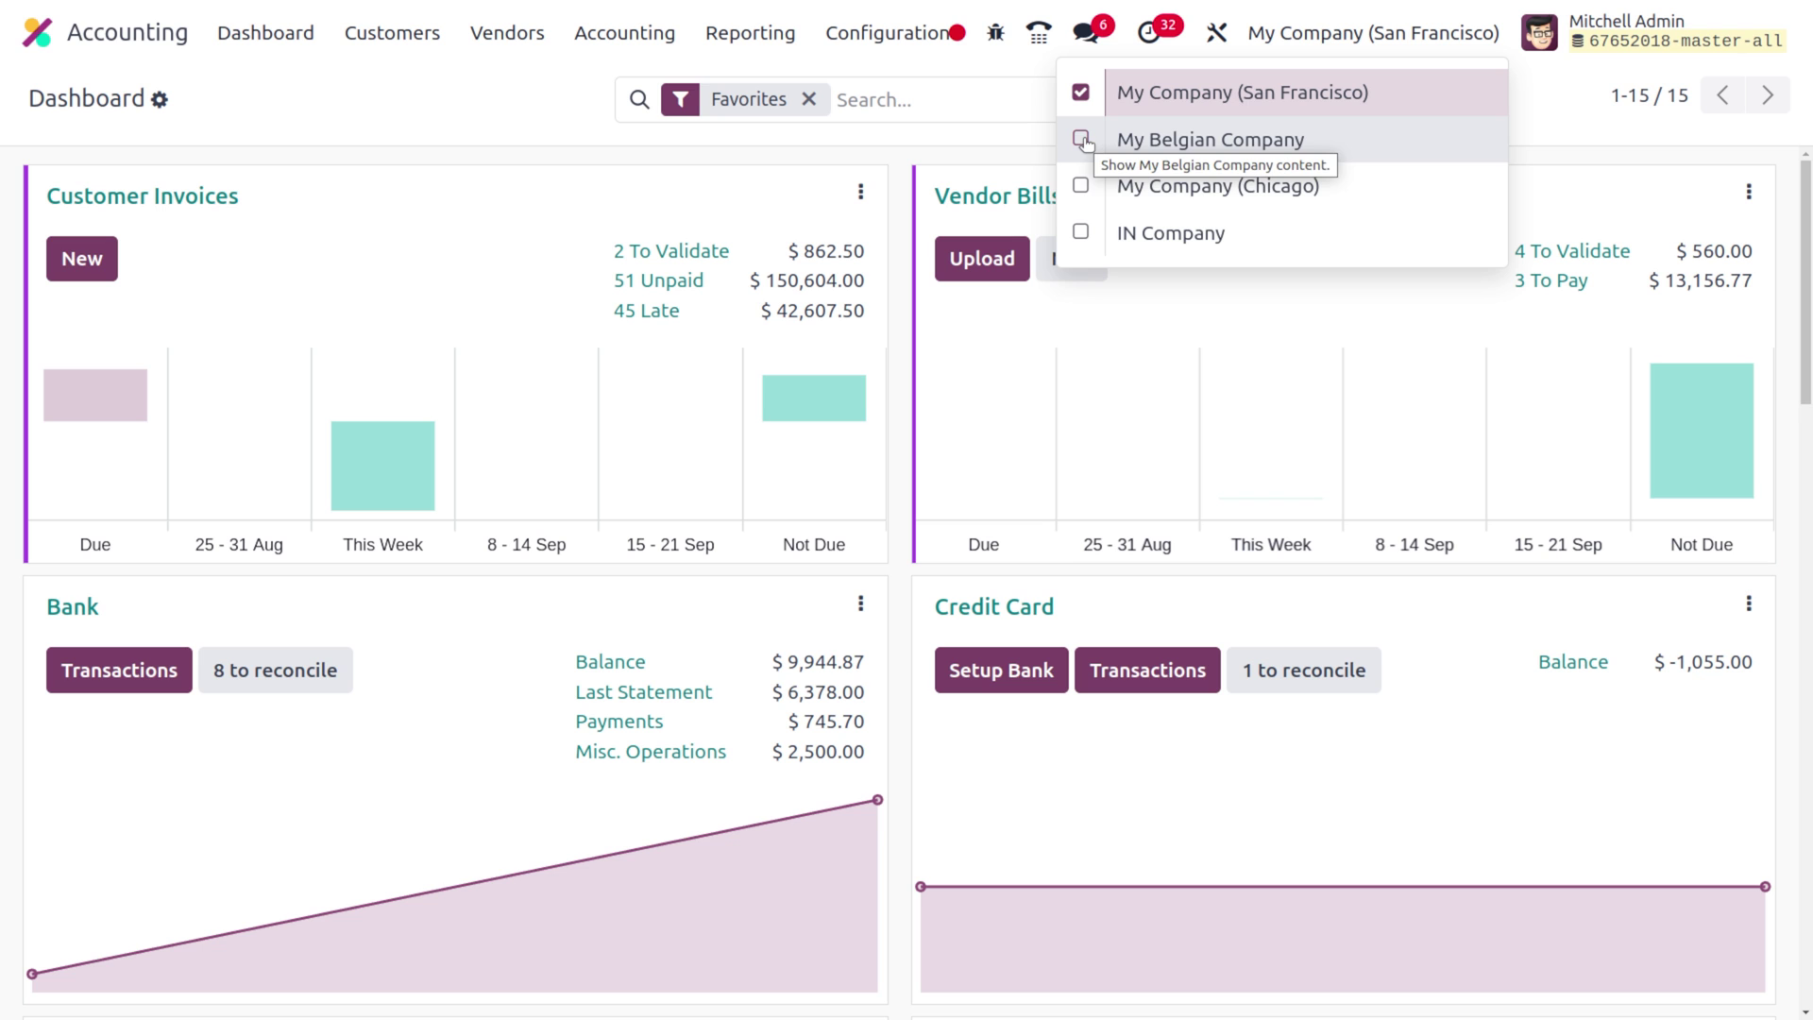
click(1082, 140)
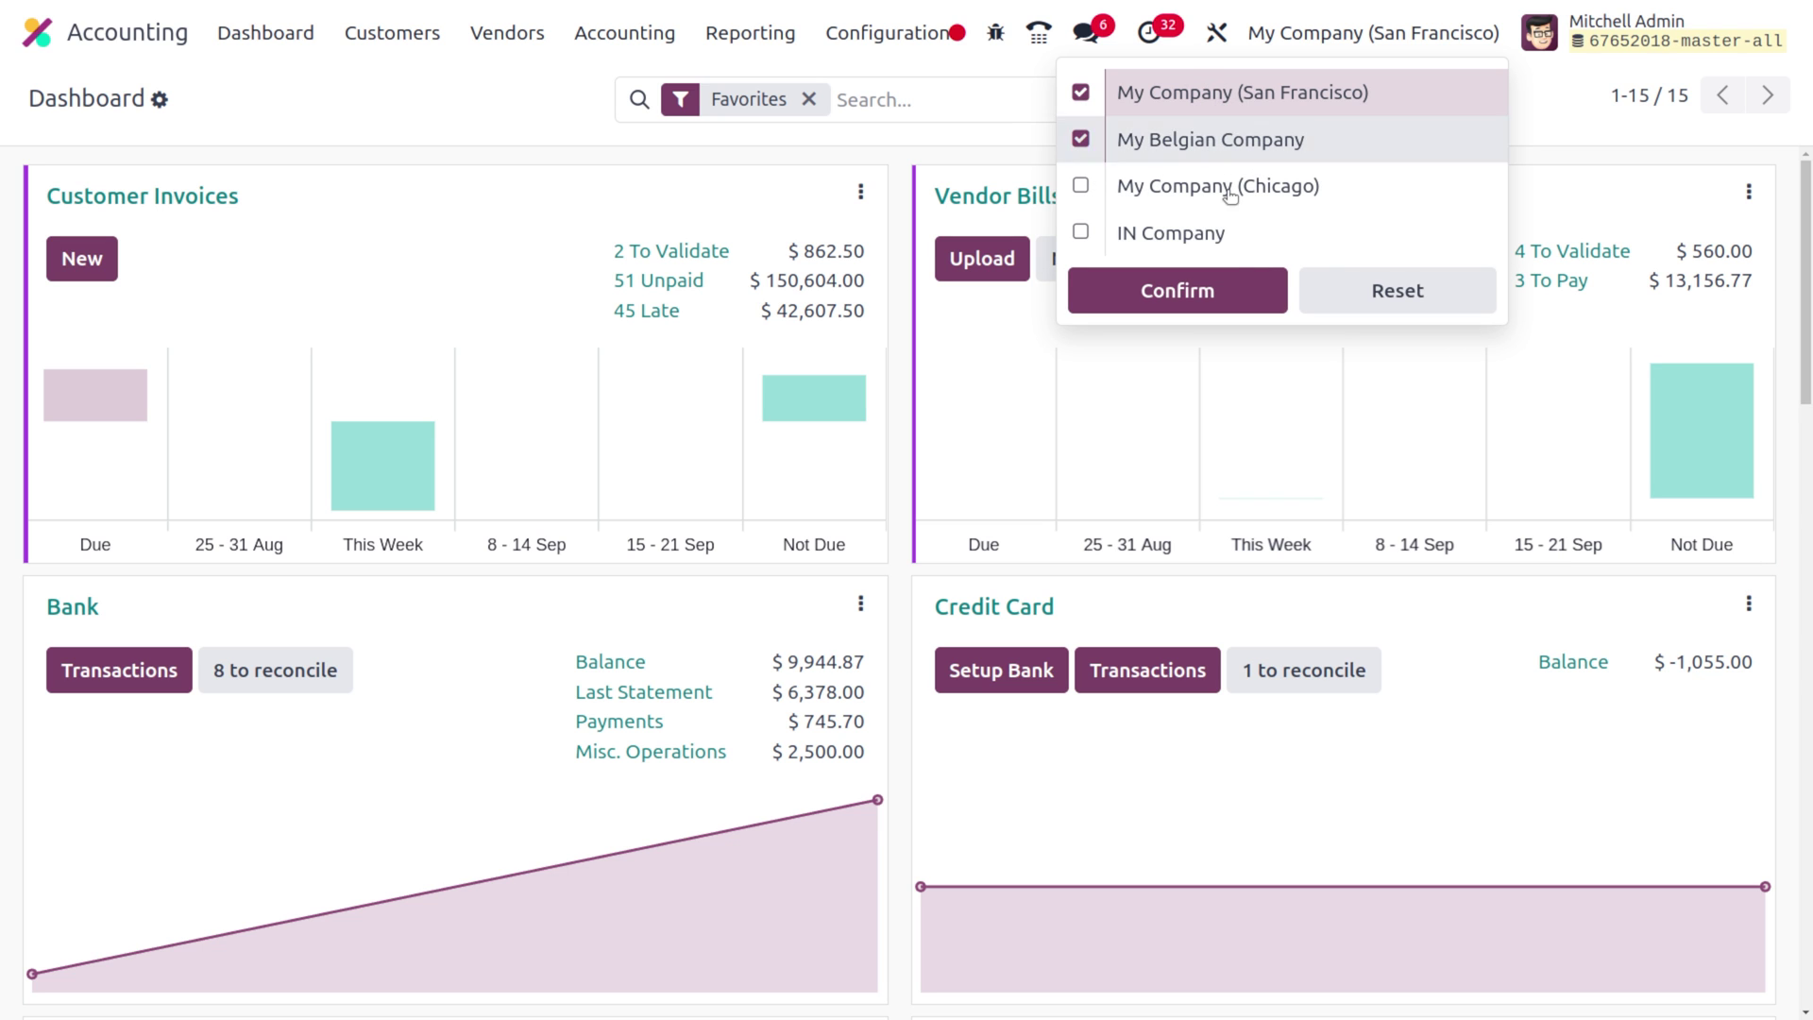
click(1224, 292)
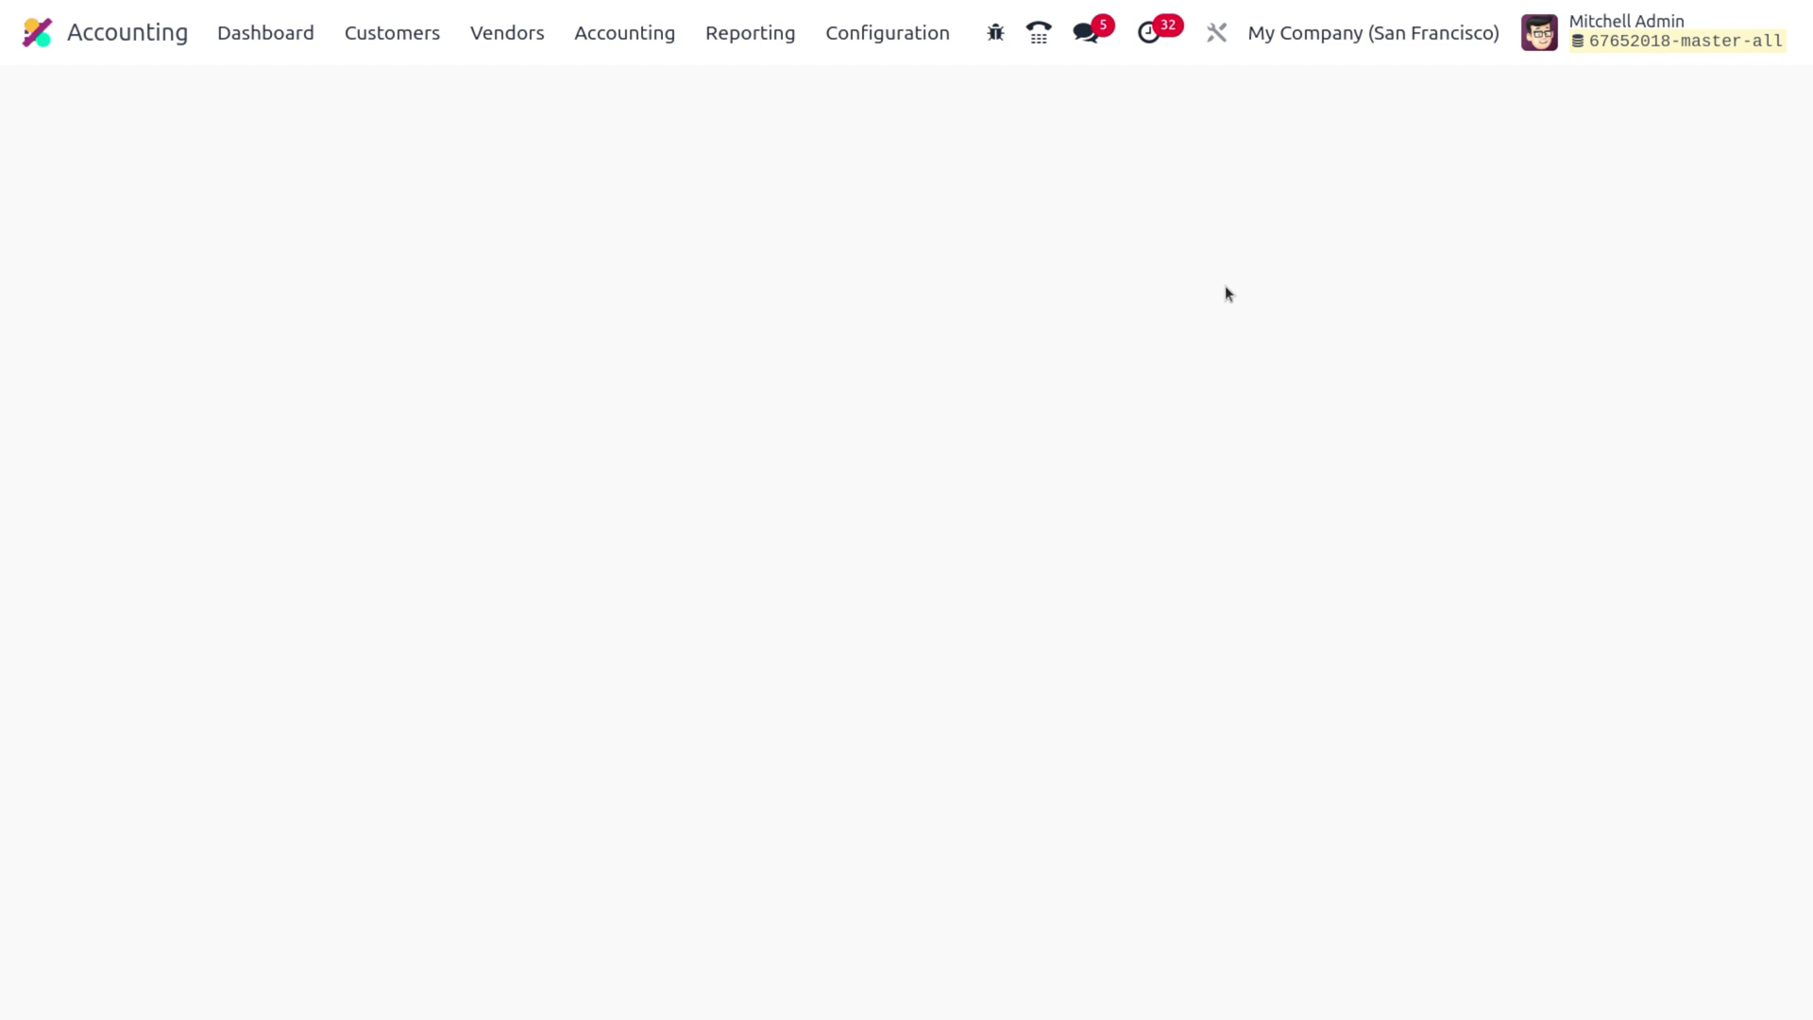
click(1358, 34)
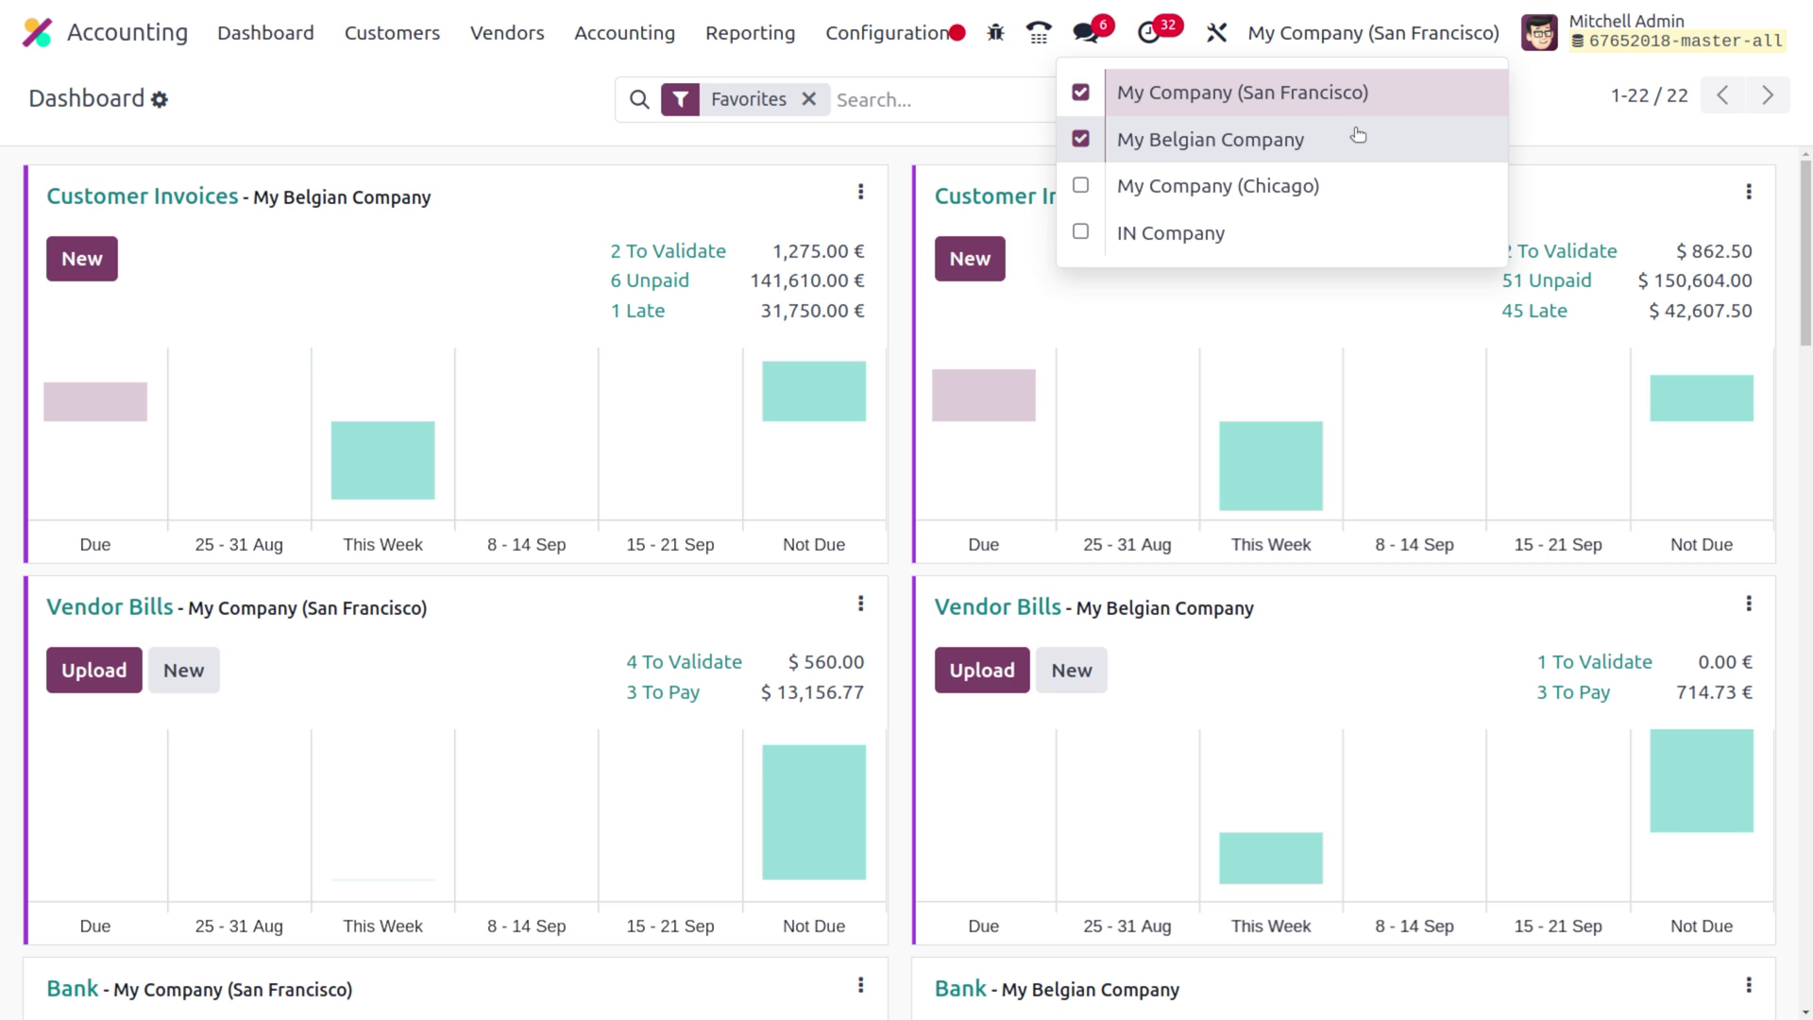
Step: Create account 555555 'Income Account' of type Income in the Chart of Accounts
click(908, 36)
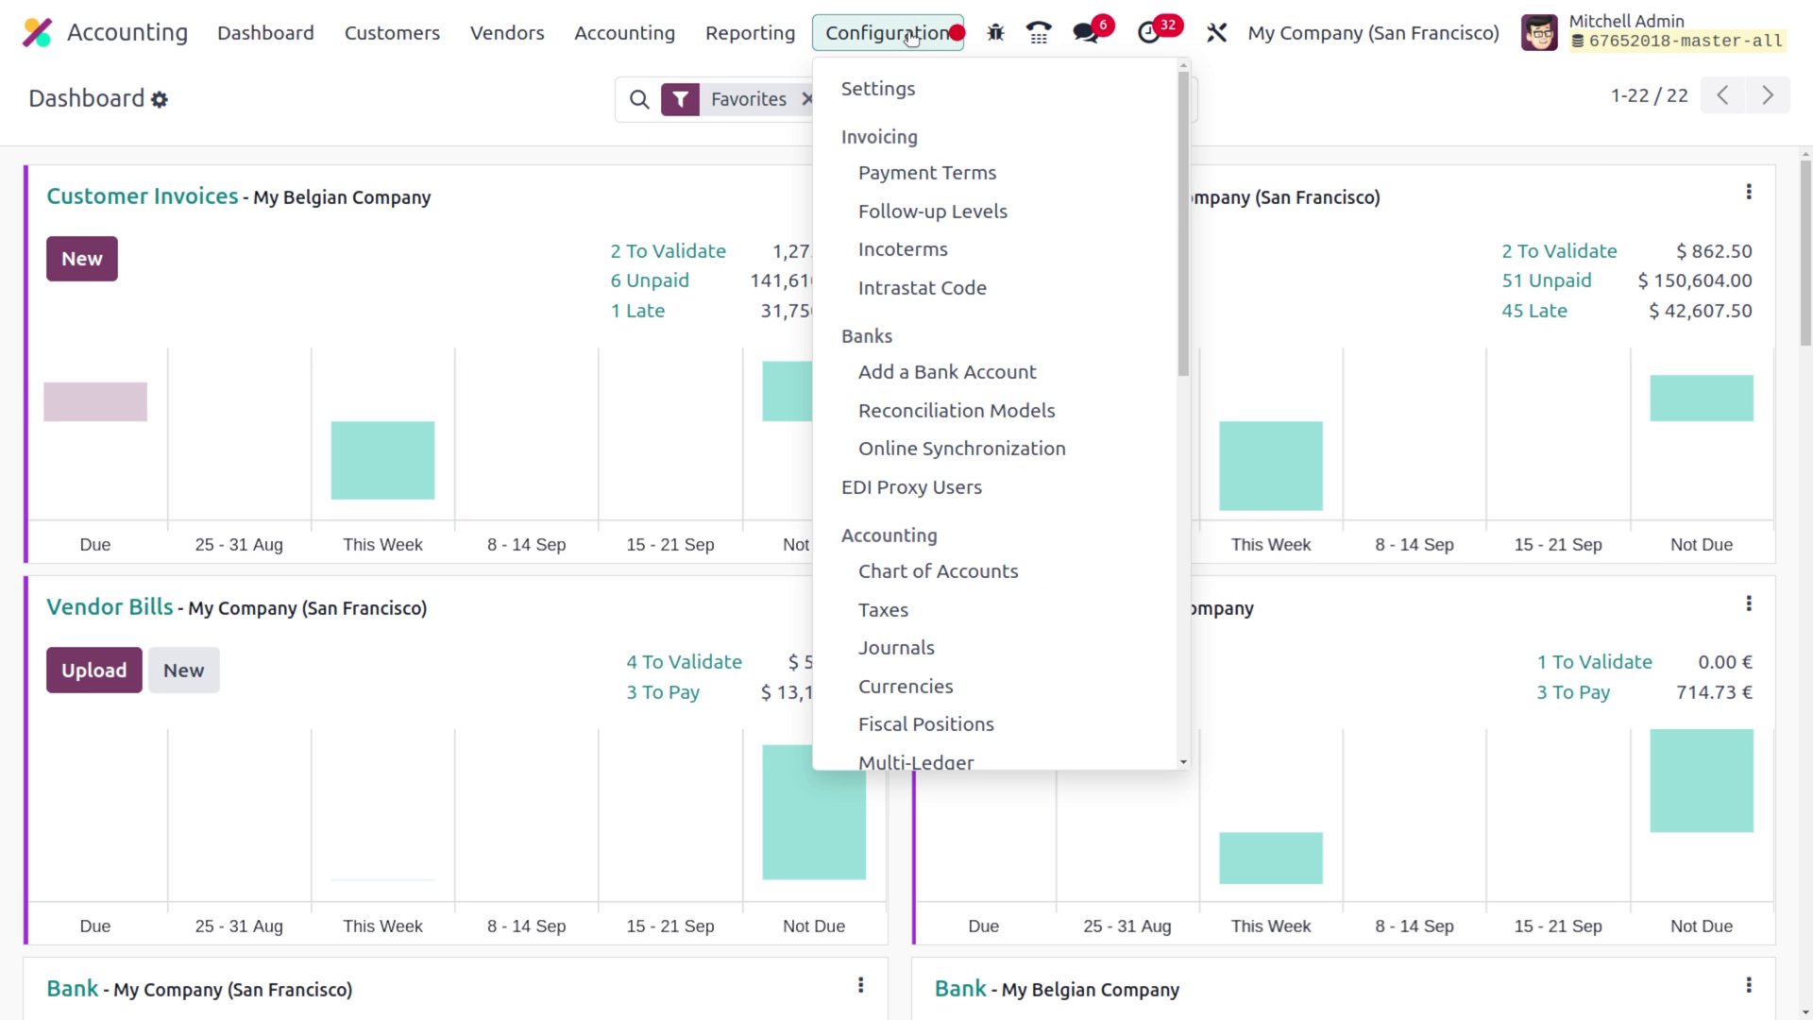
click(1014, 571)
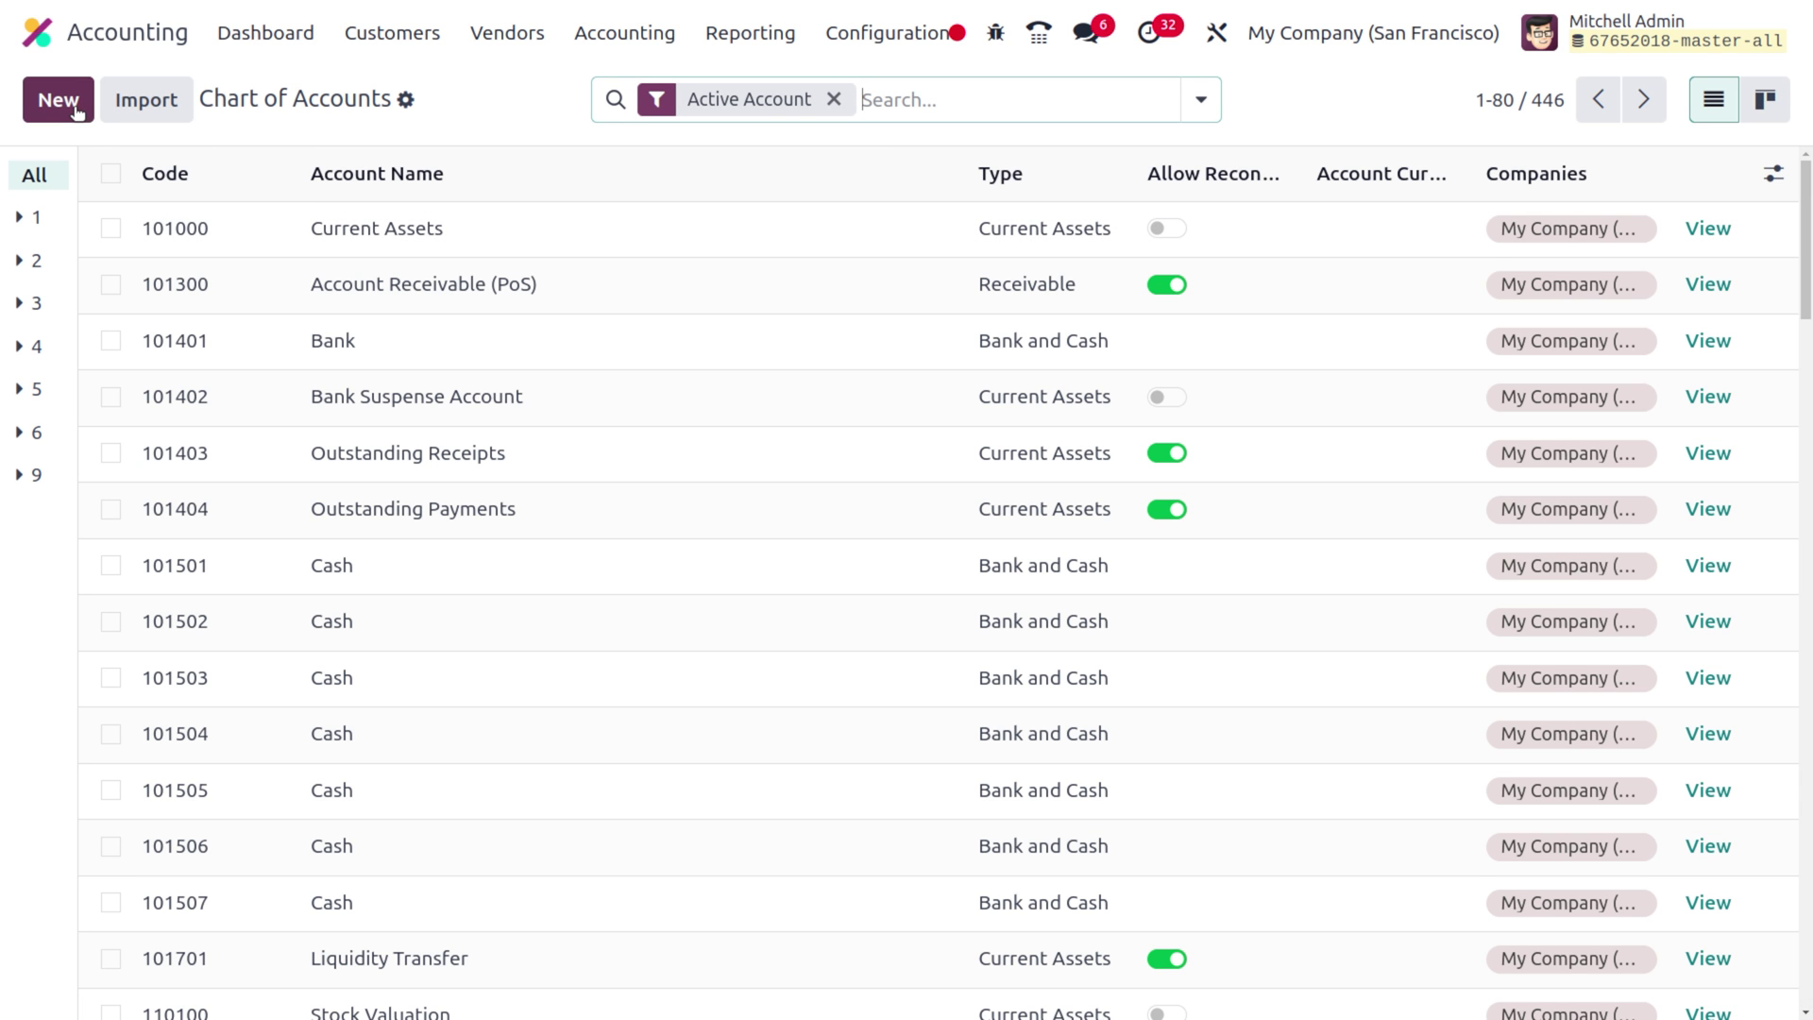
click(79, 110)
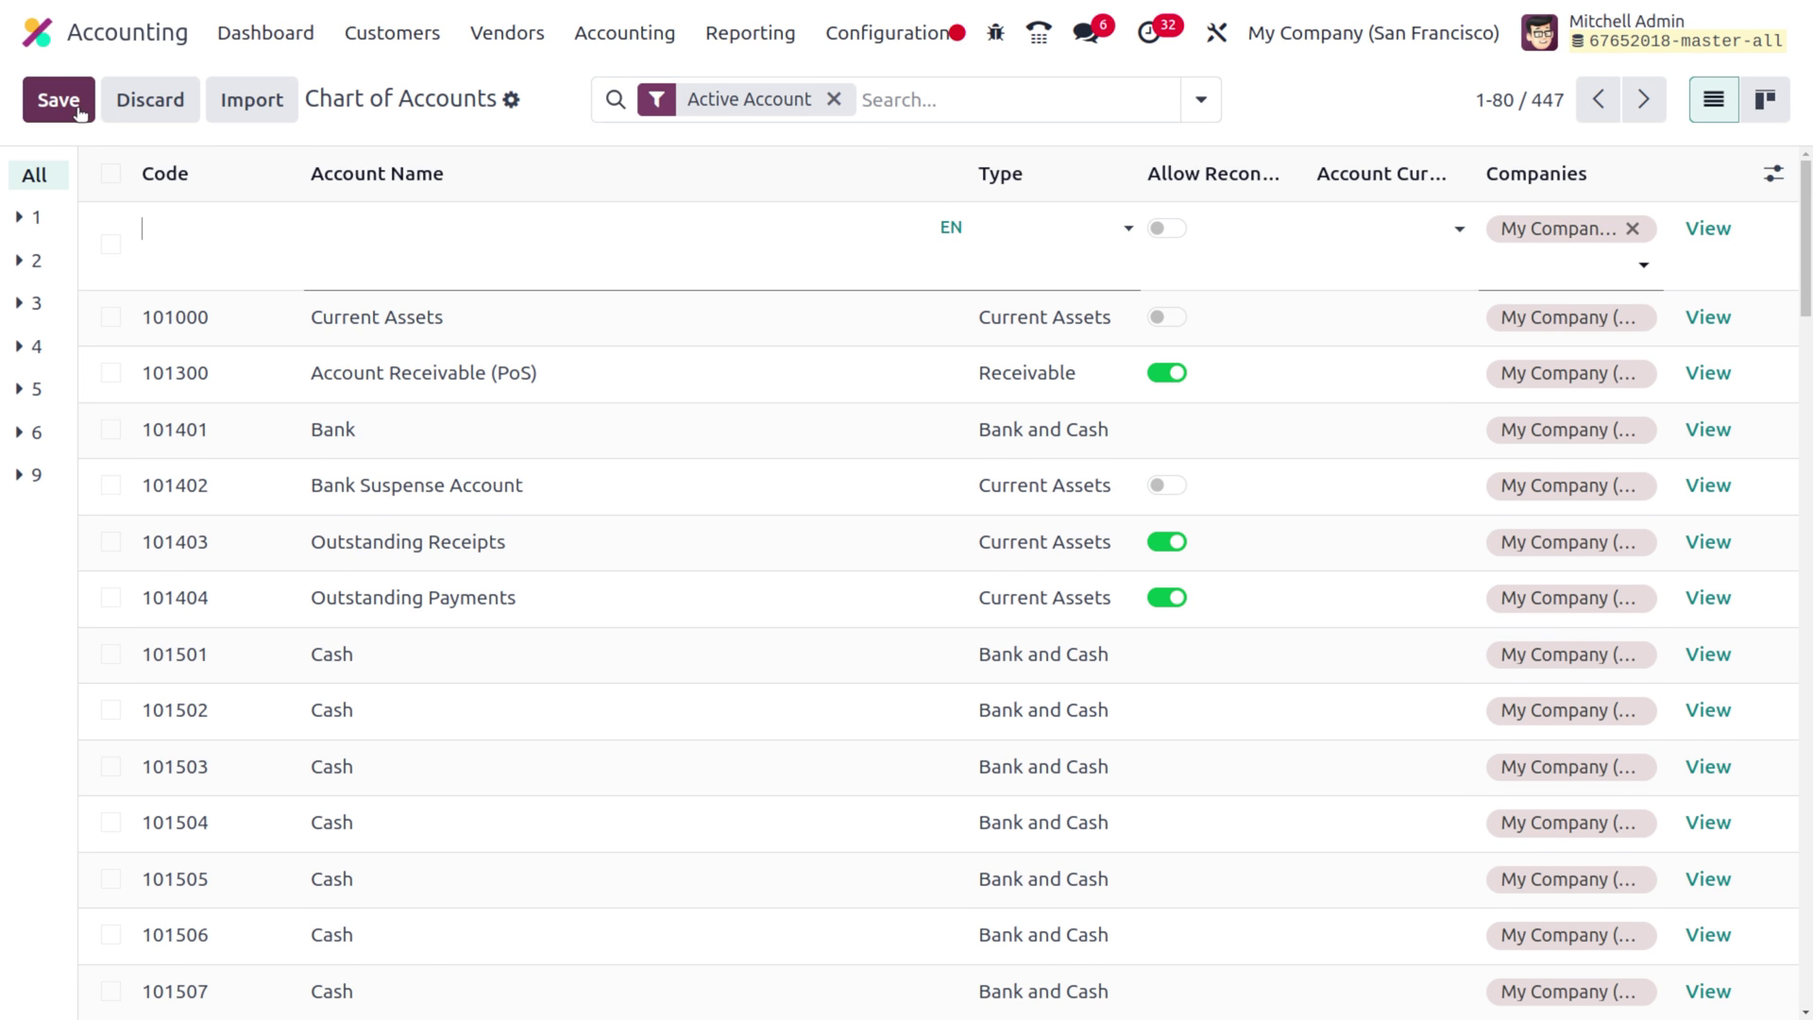
text(5)
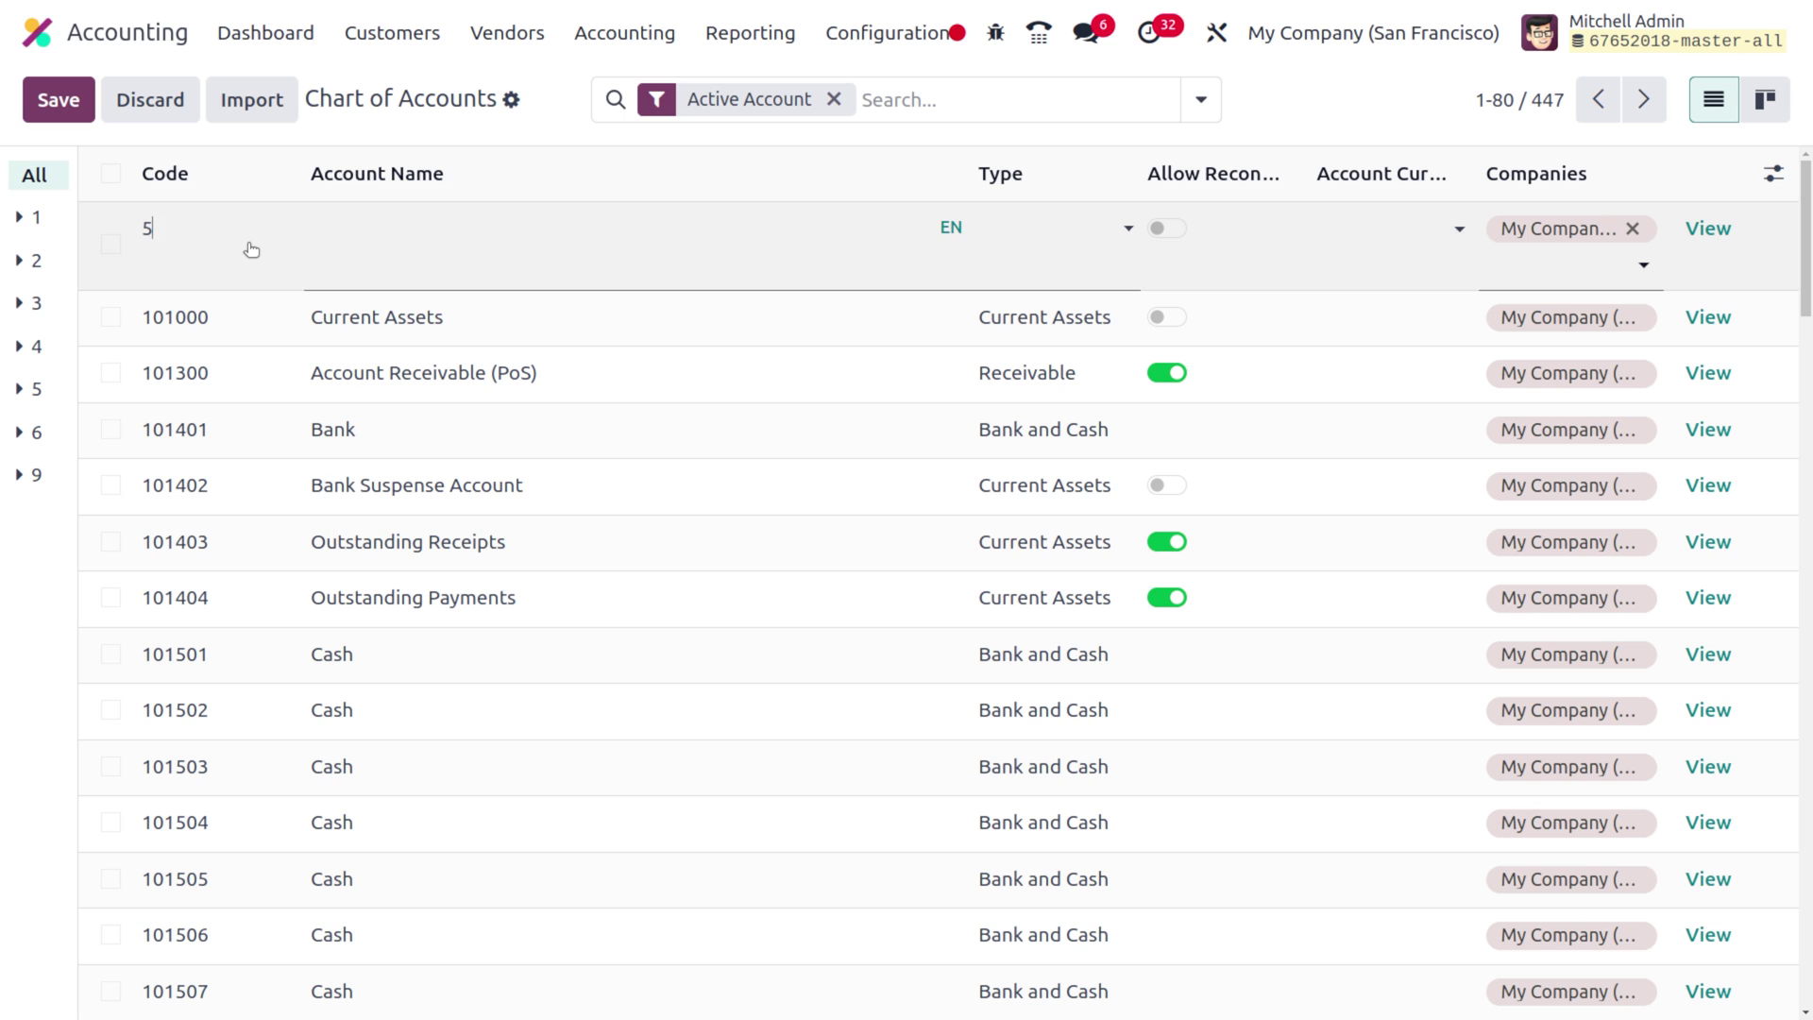
text(55555)
click(370, 239)
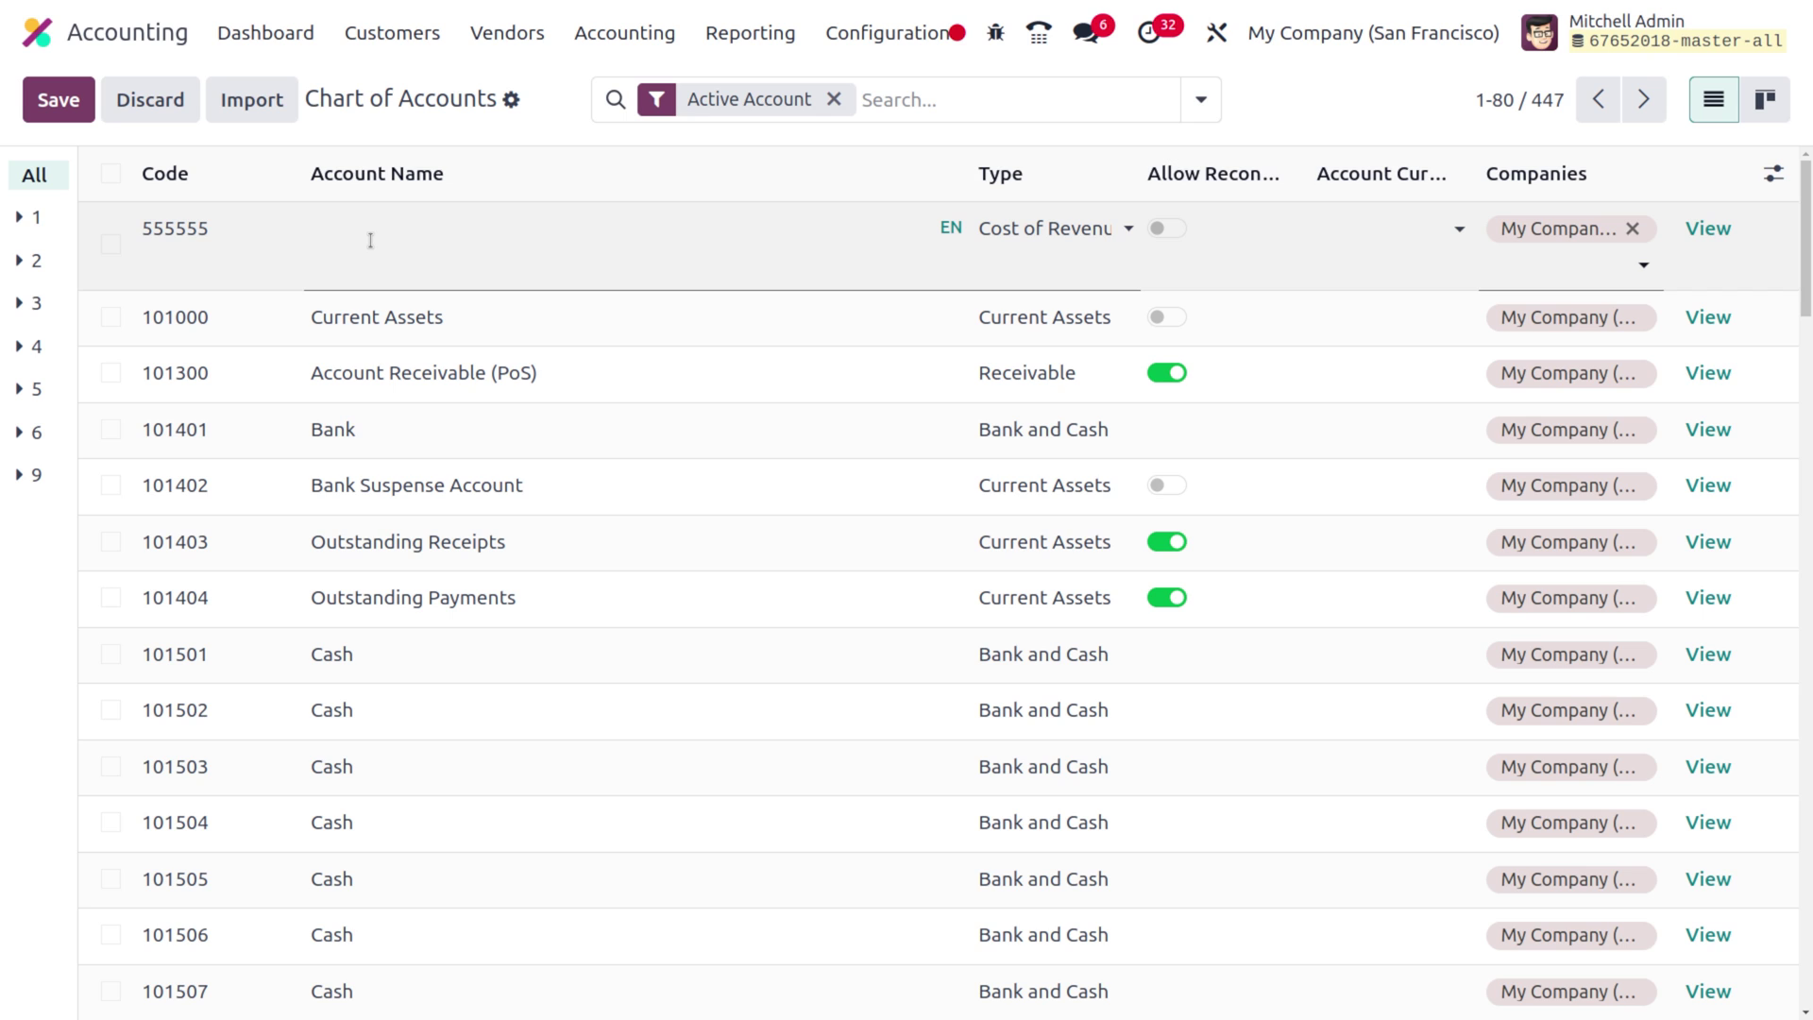
text(Income Account)
click(1010, 229)
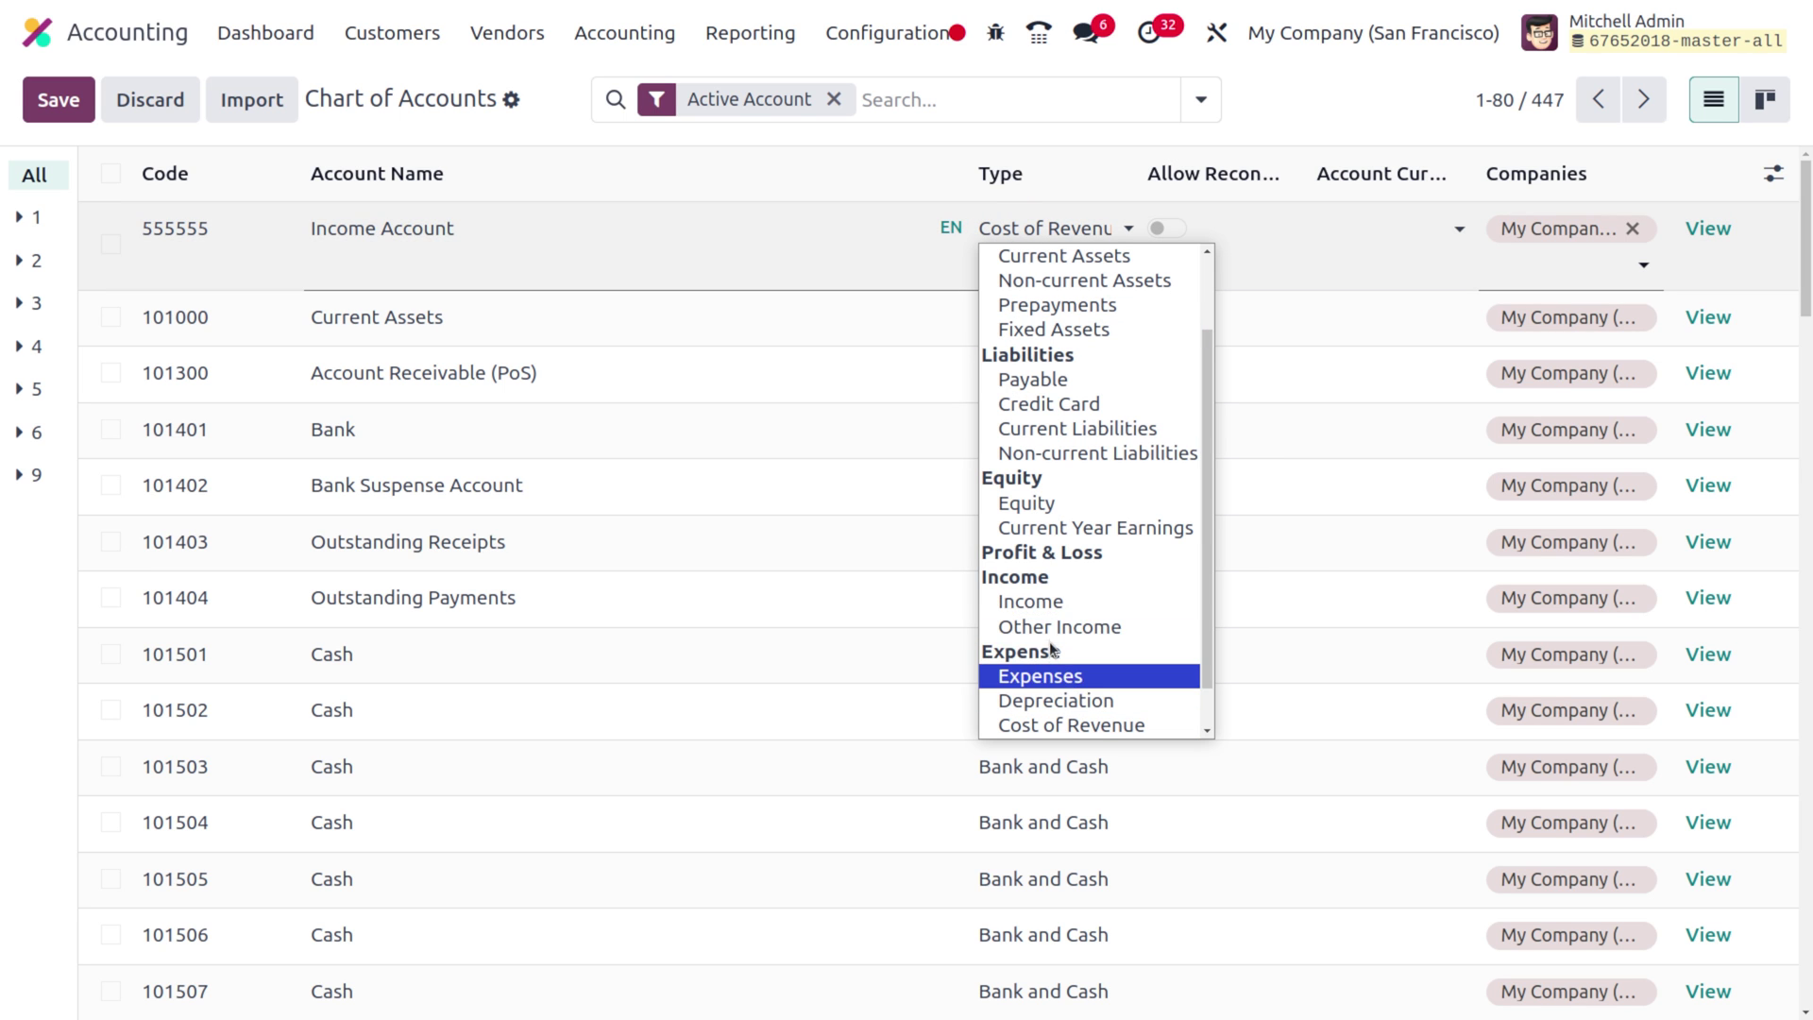
click(1054, 606)
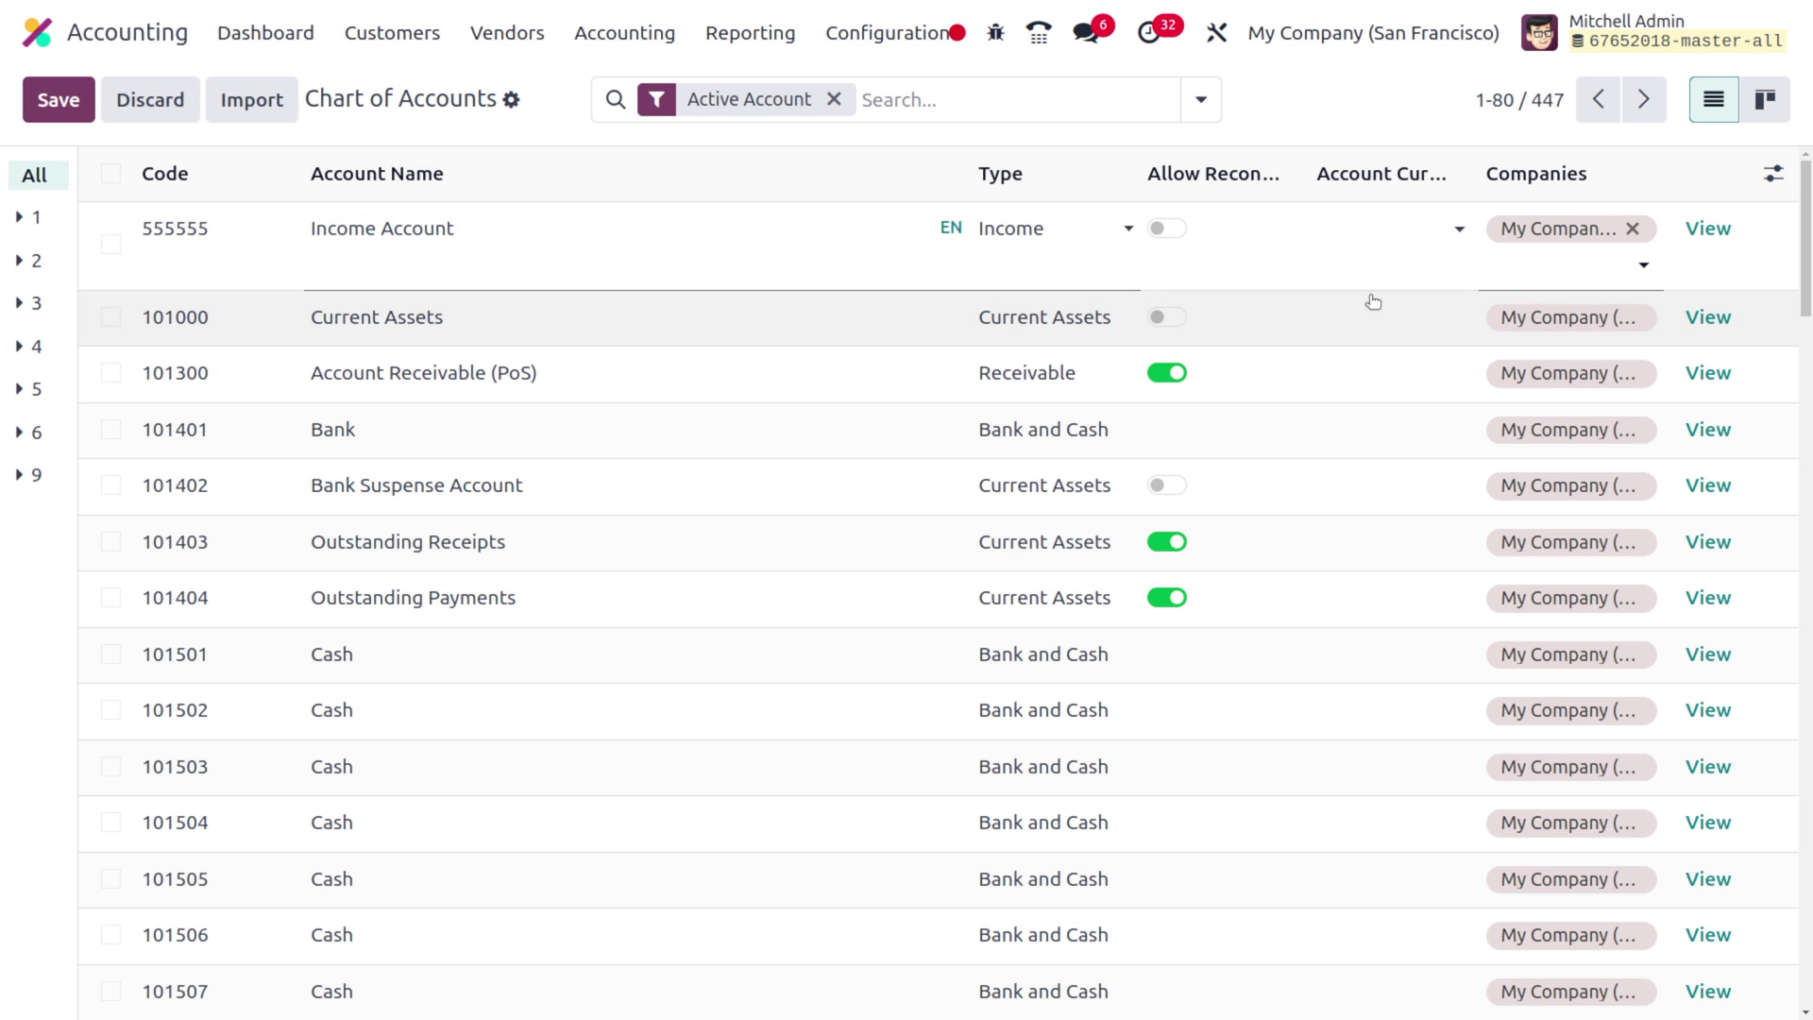
click(82, 103)
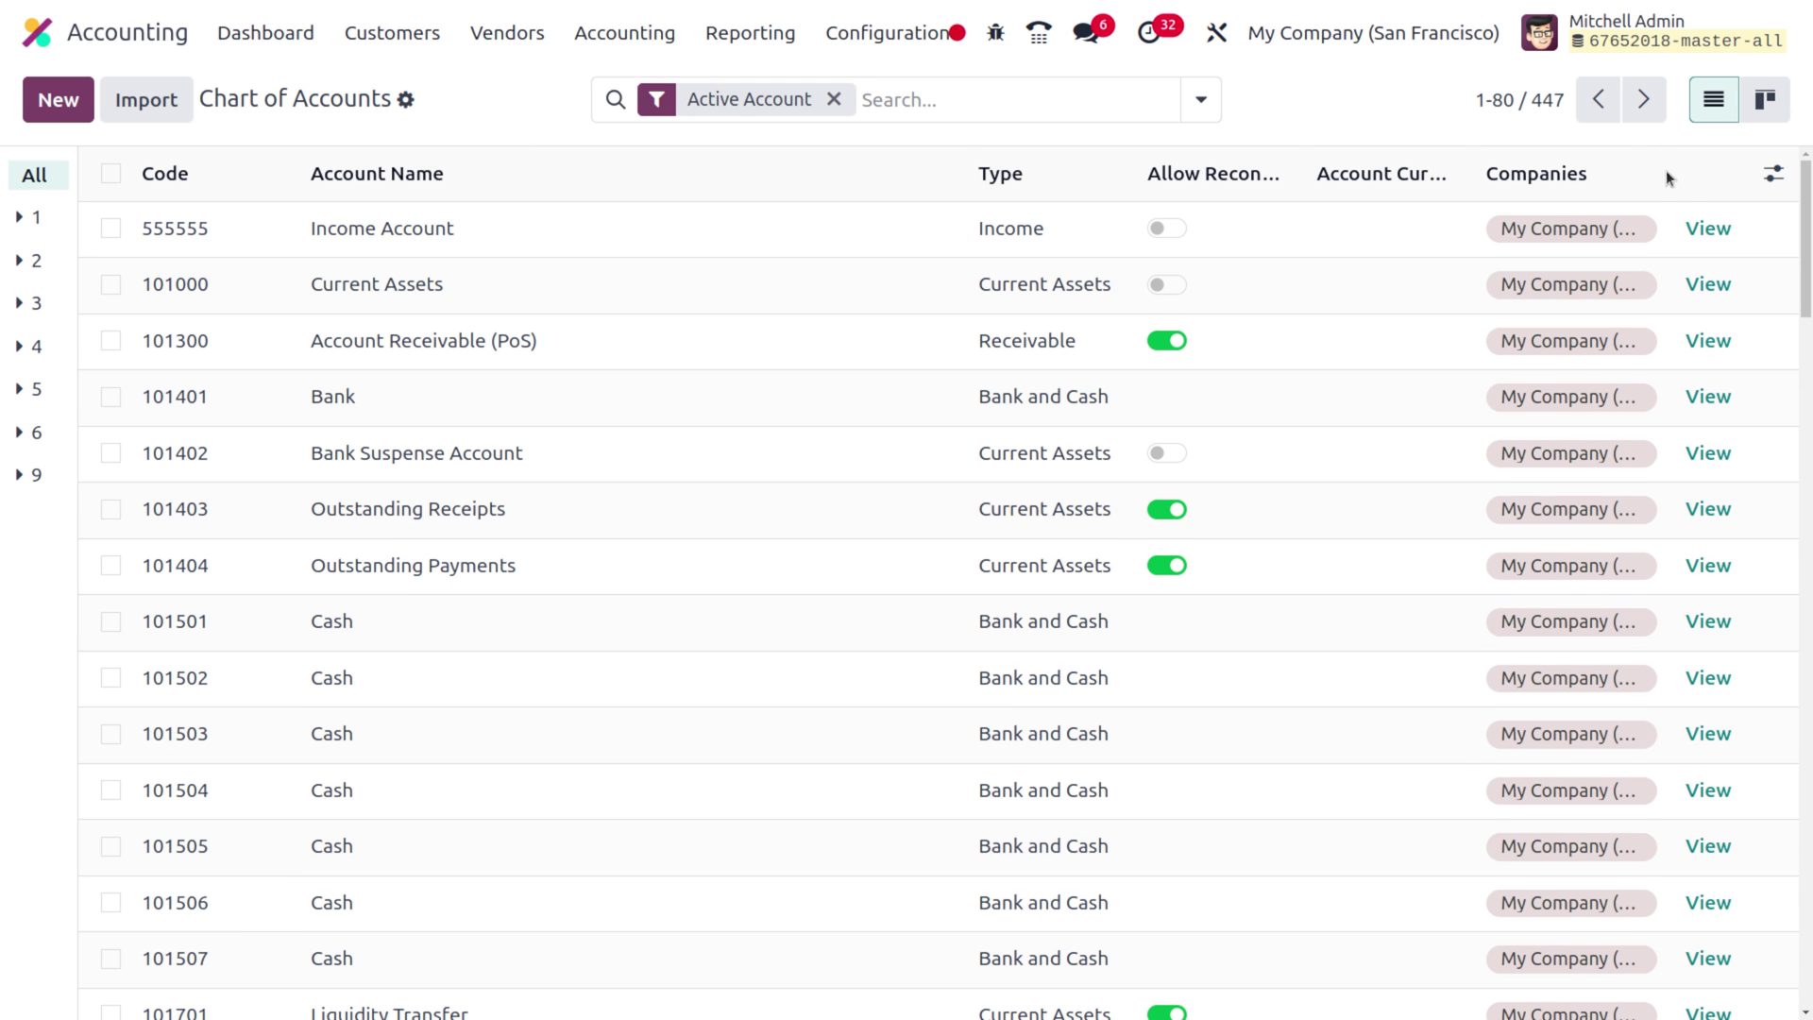
Step: In the Income Account's mapping, set code 555555 for My Belgian Company
click(1716, 232)
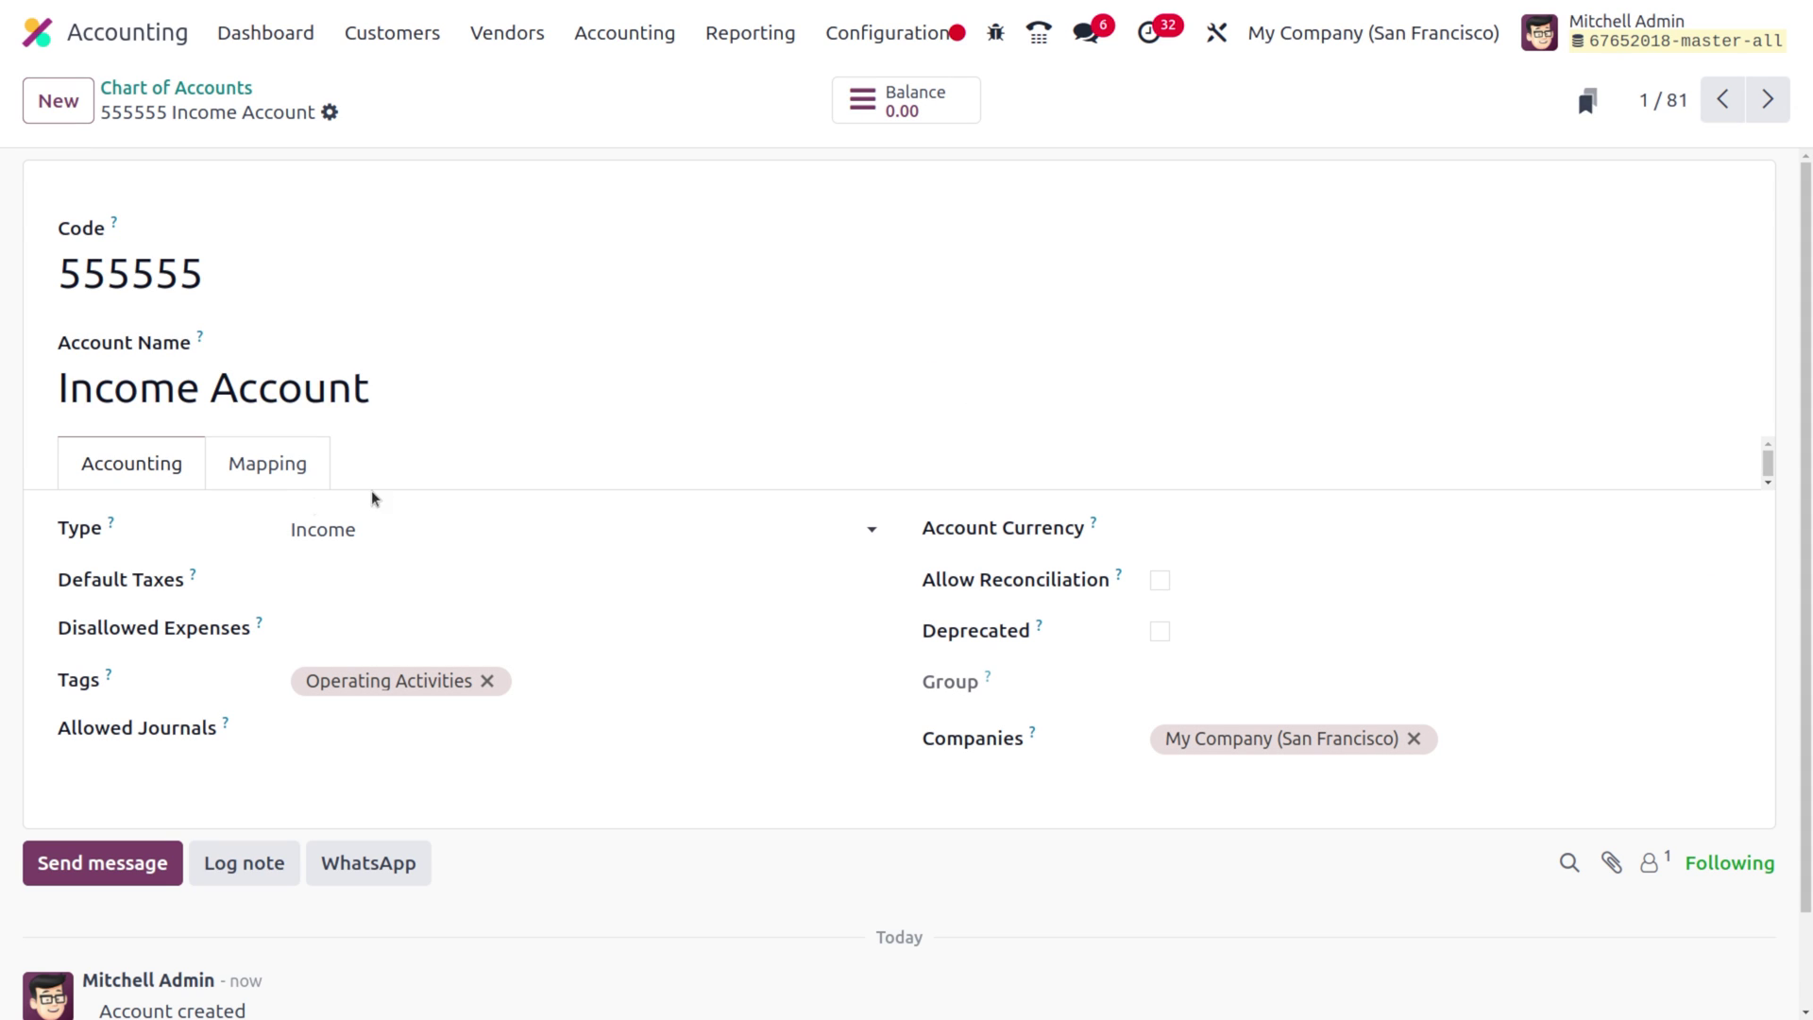
click(267, 472)
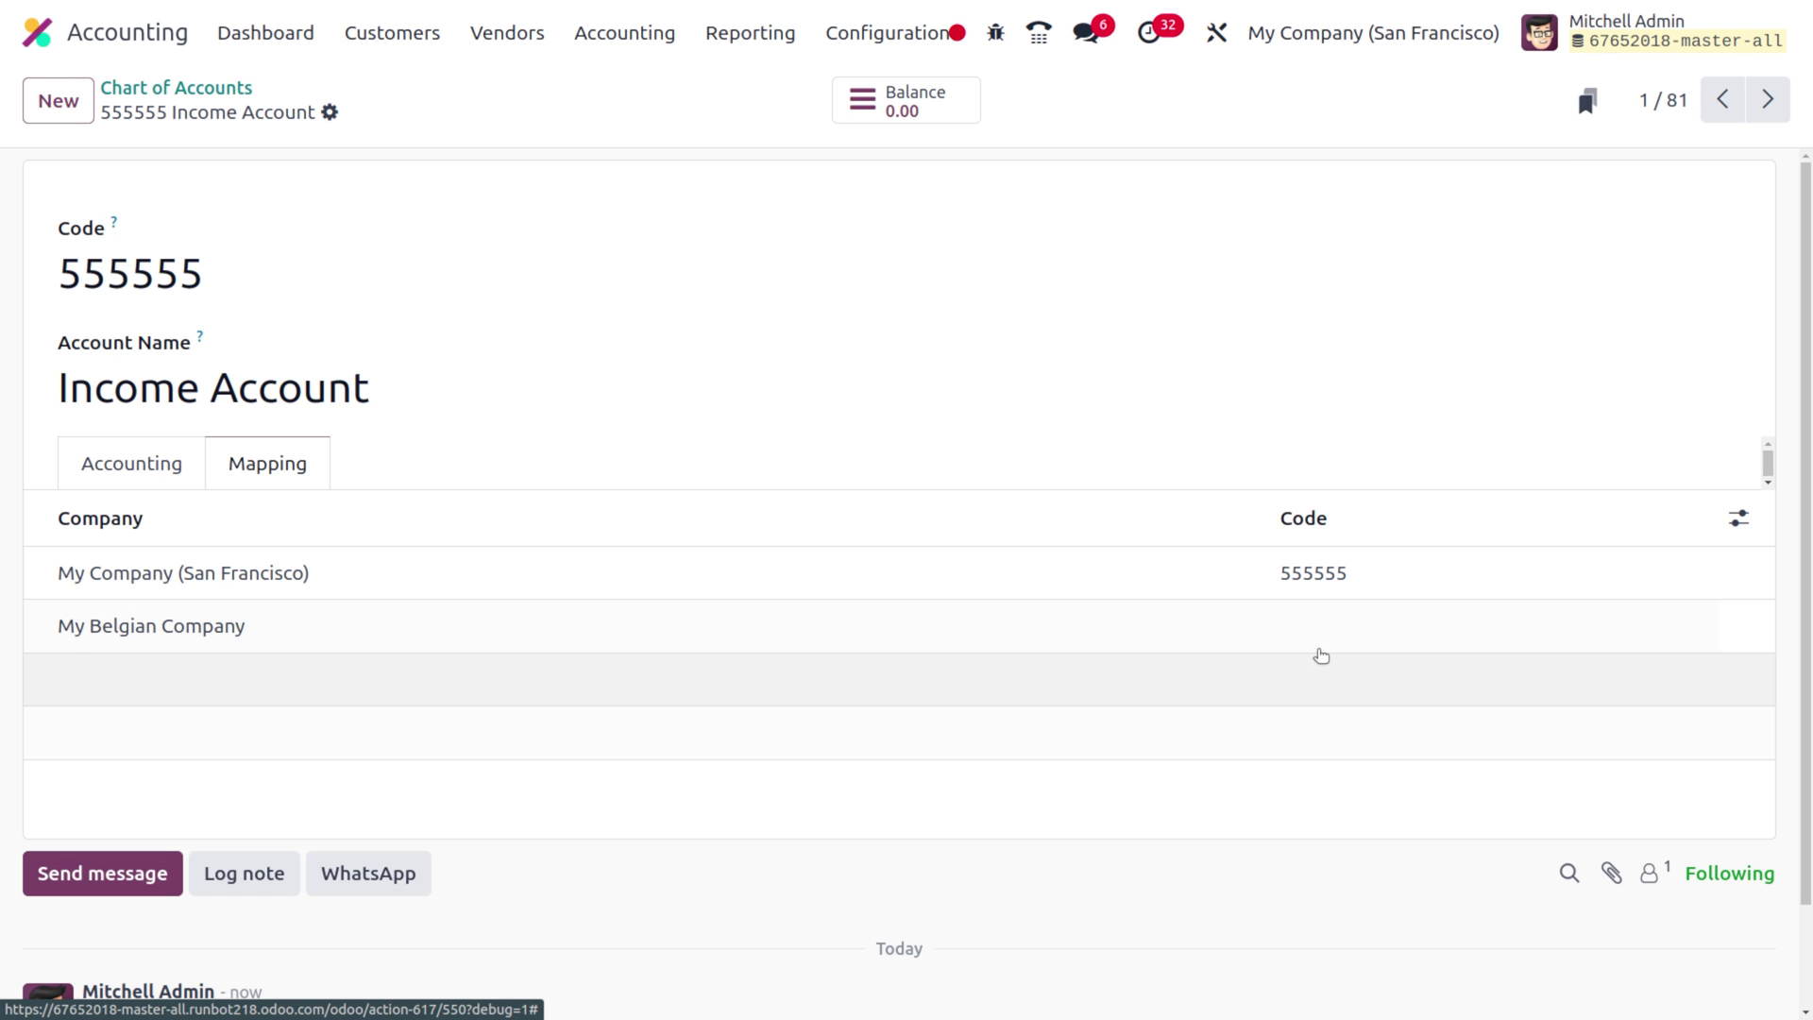
click(1318, 643)
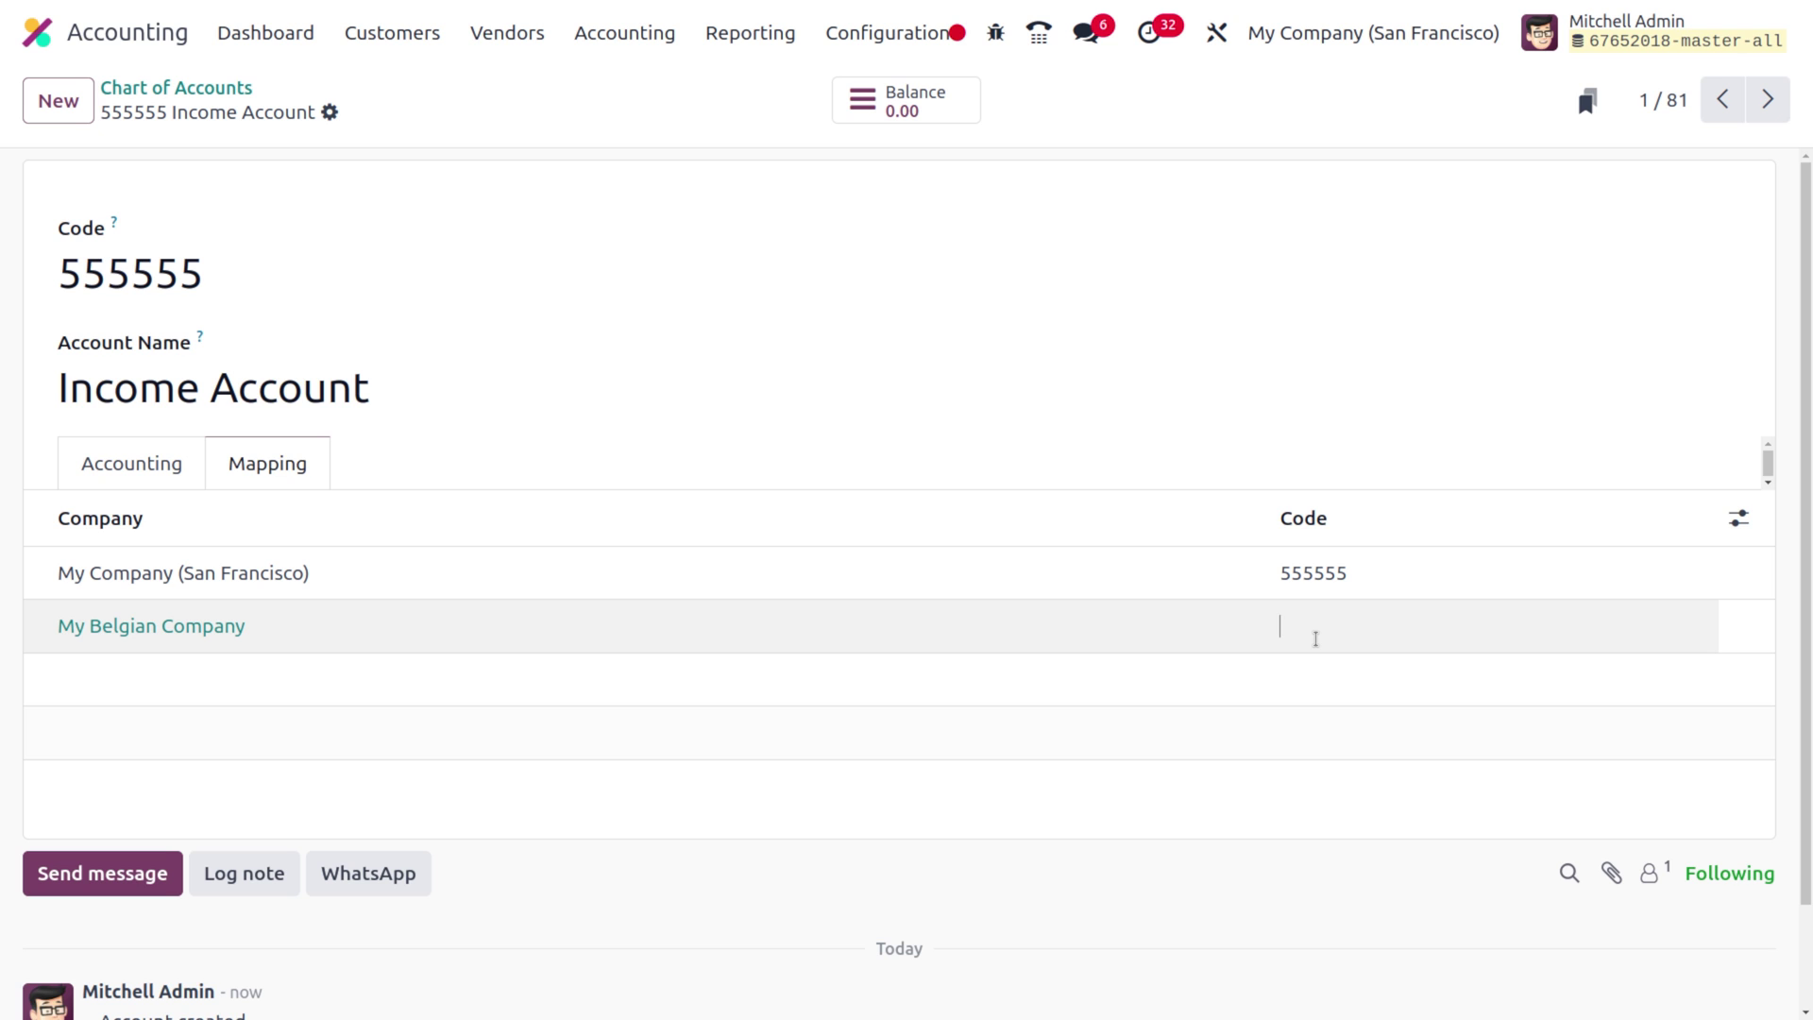
text(555555)
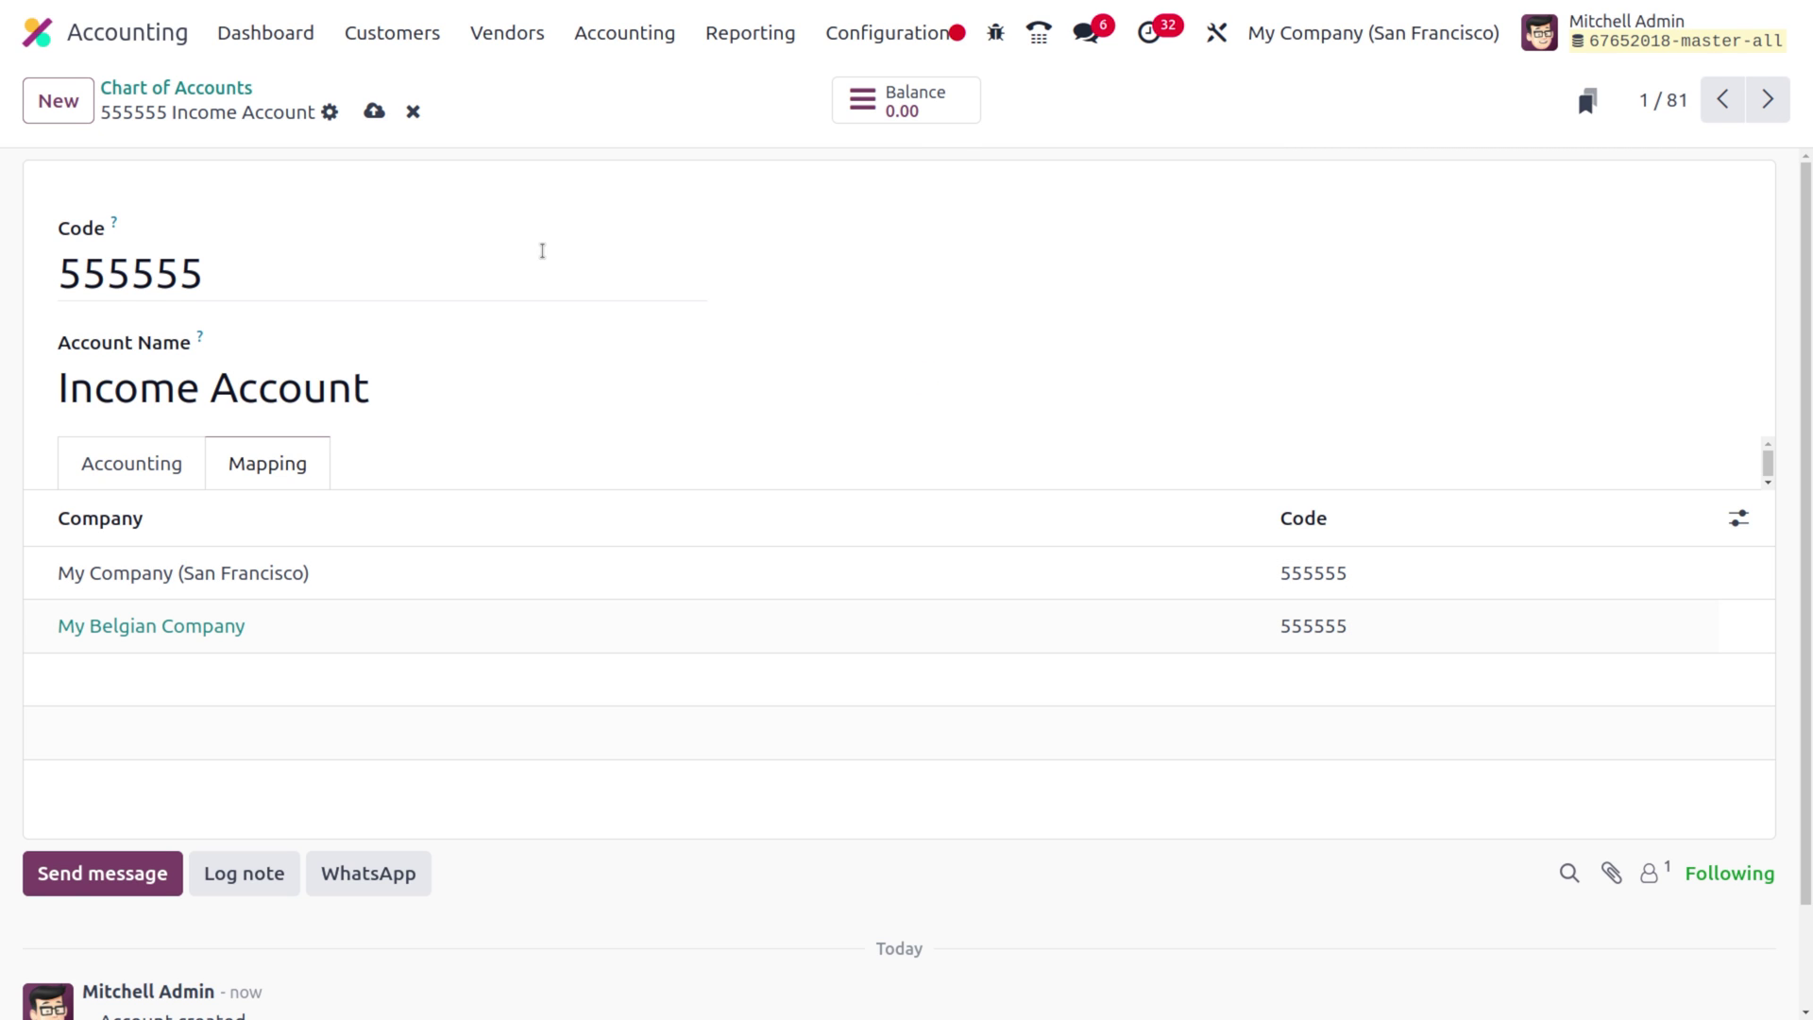
Step: Add My Belgian Company to the account's companies and save it
click(158, 460)
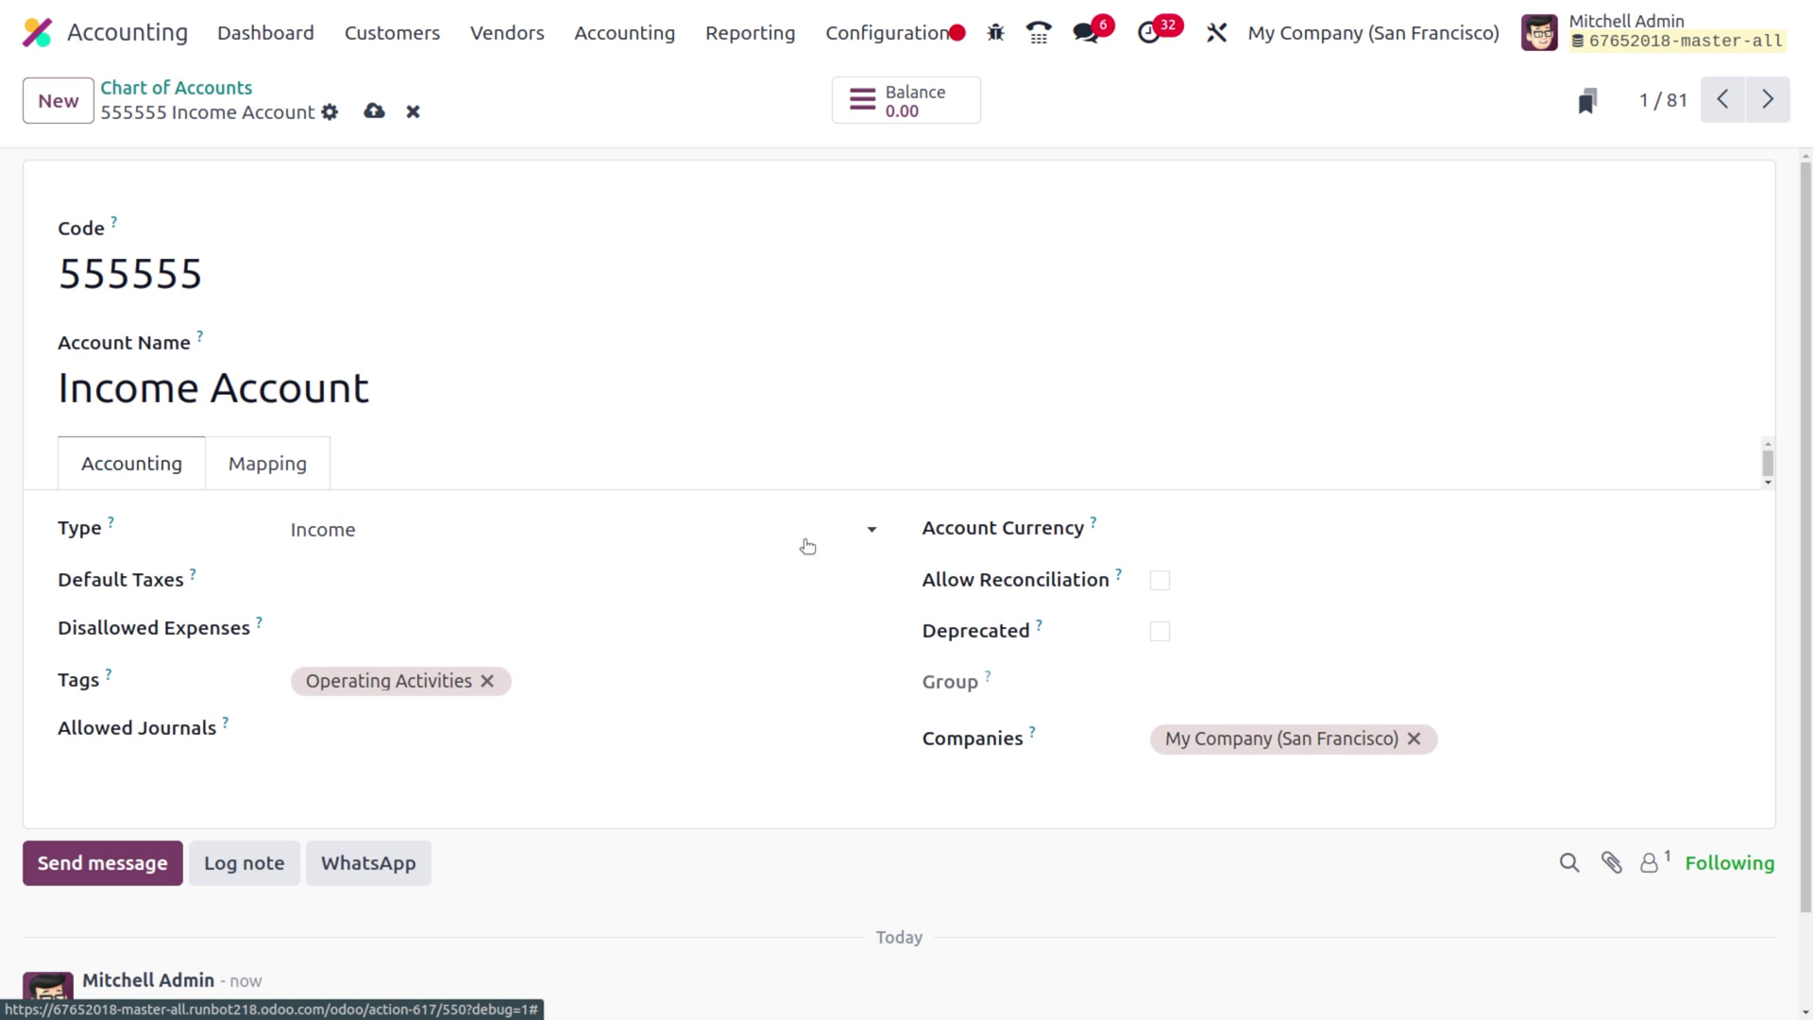
click(1523, 735)
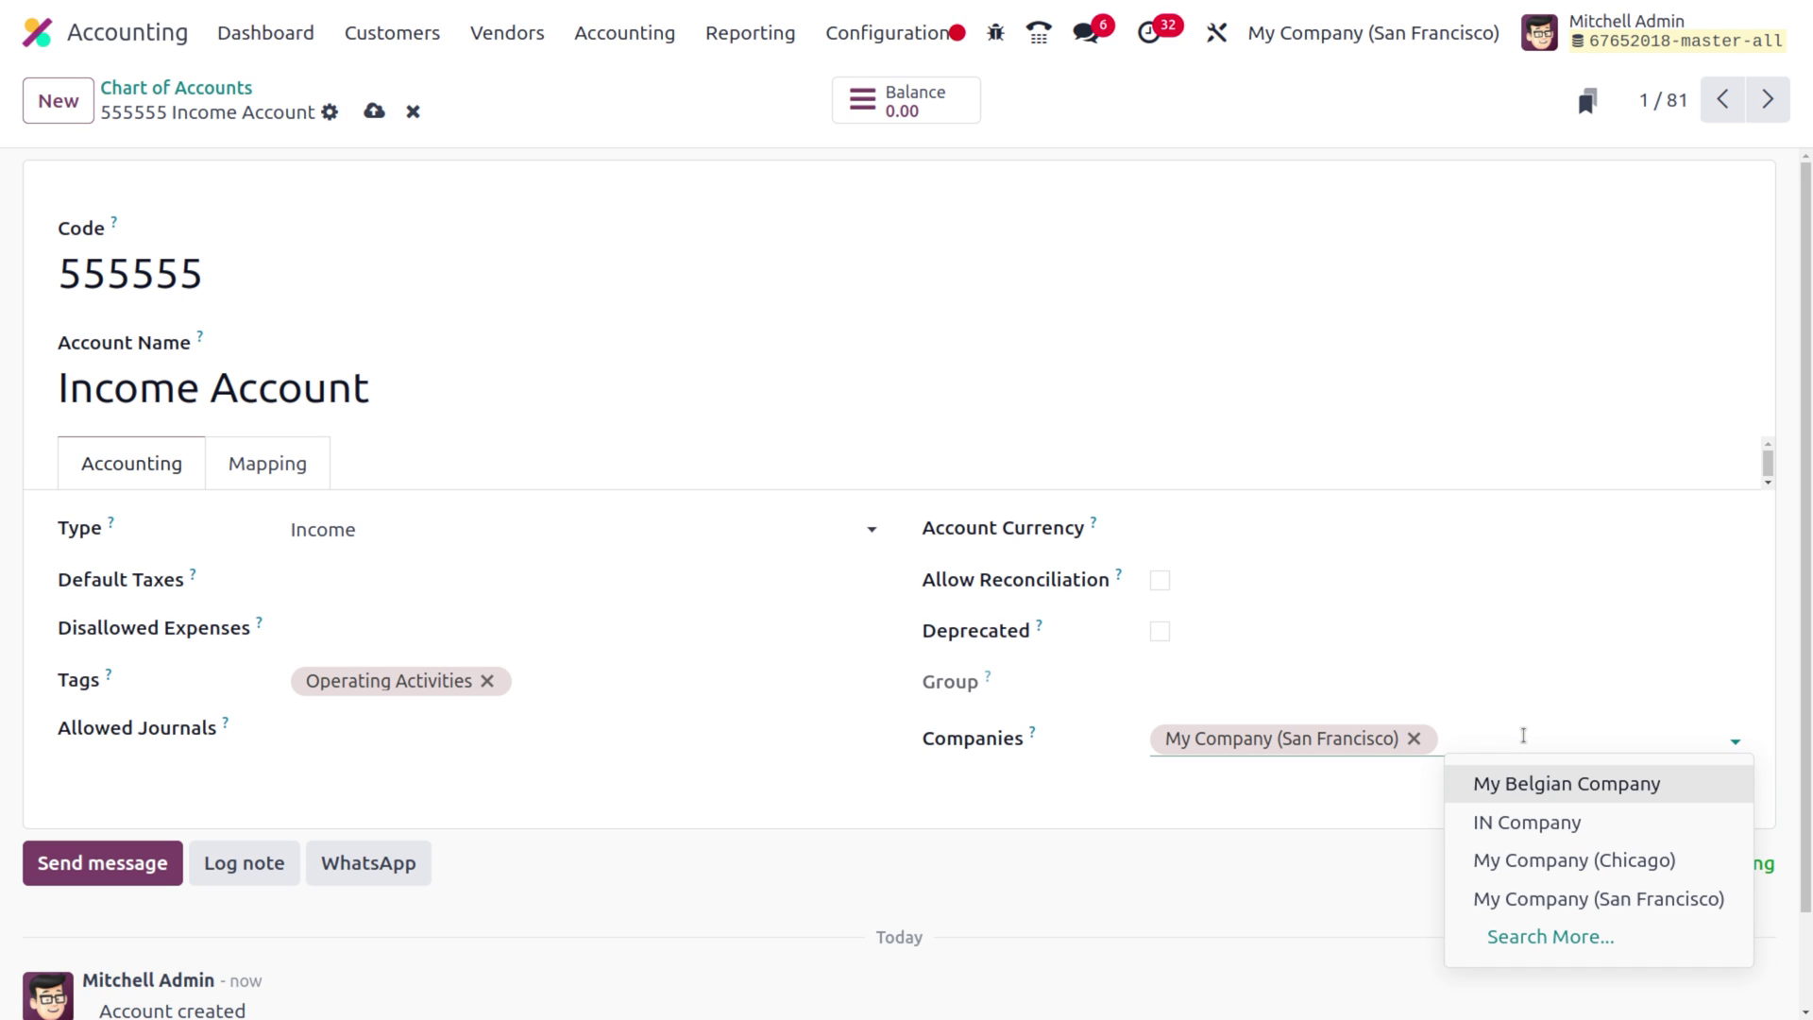
click(1542, 783)
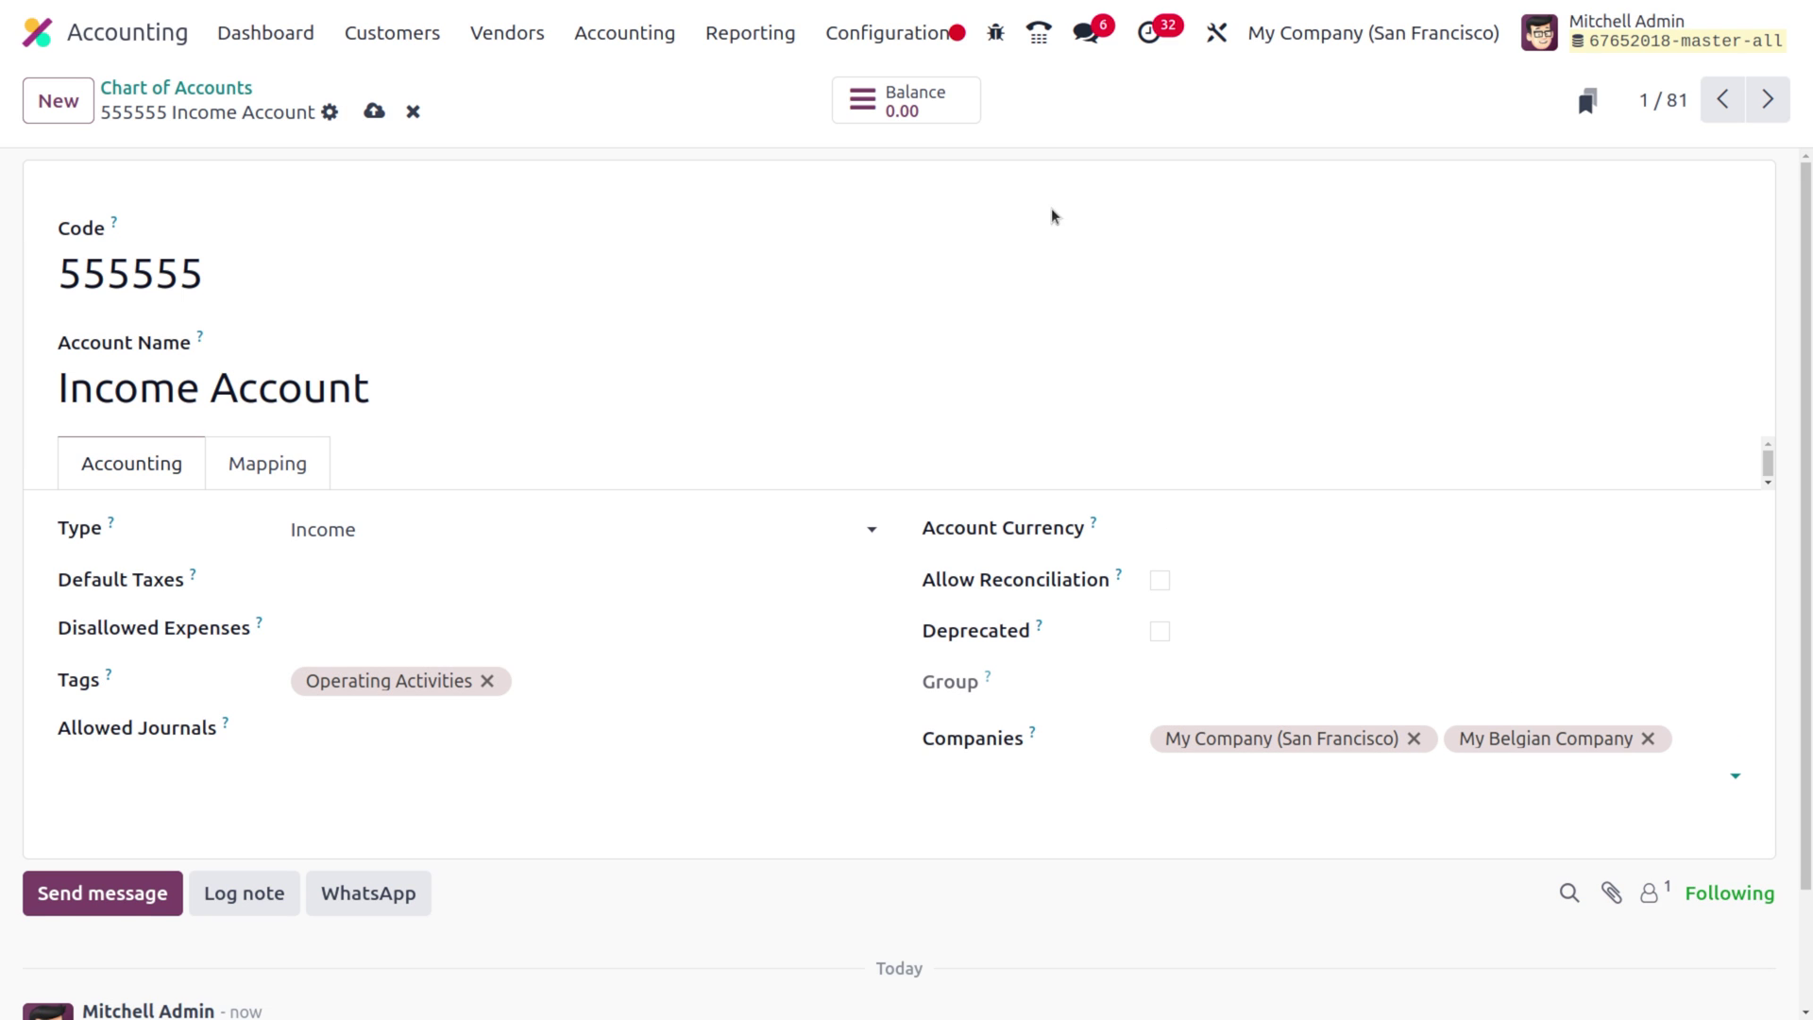
click(373, 112)
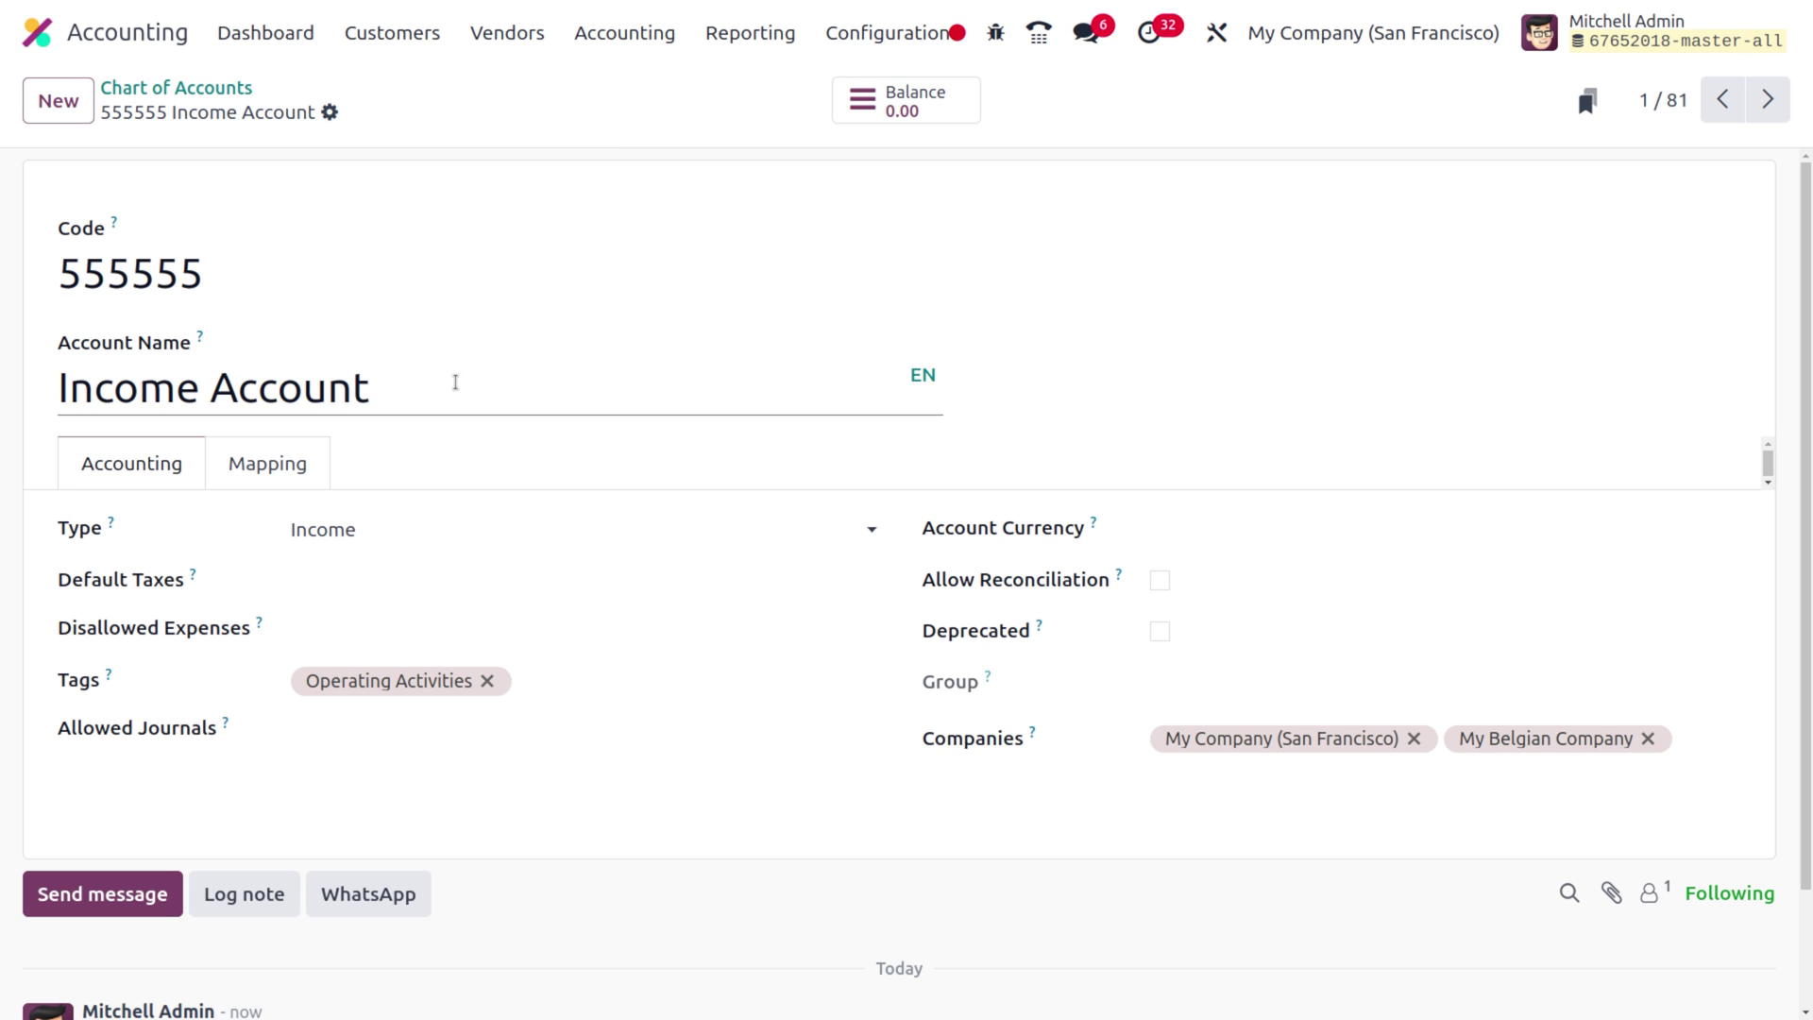
click(275, 463)
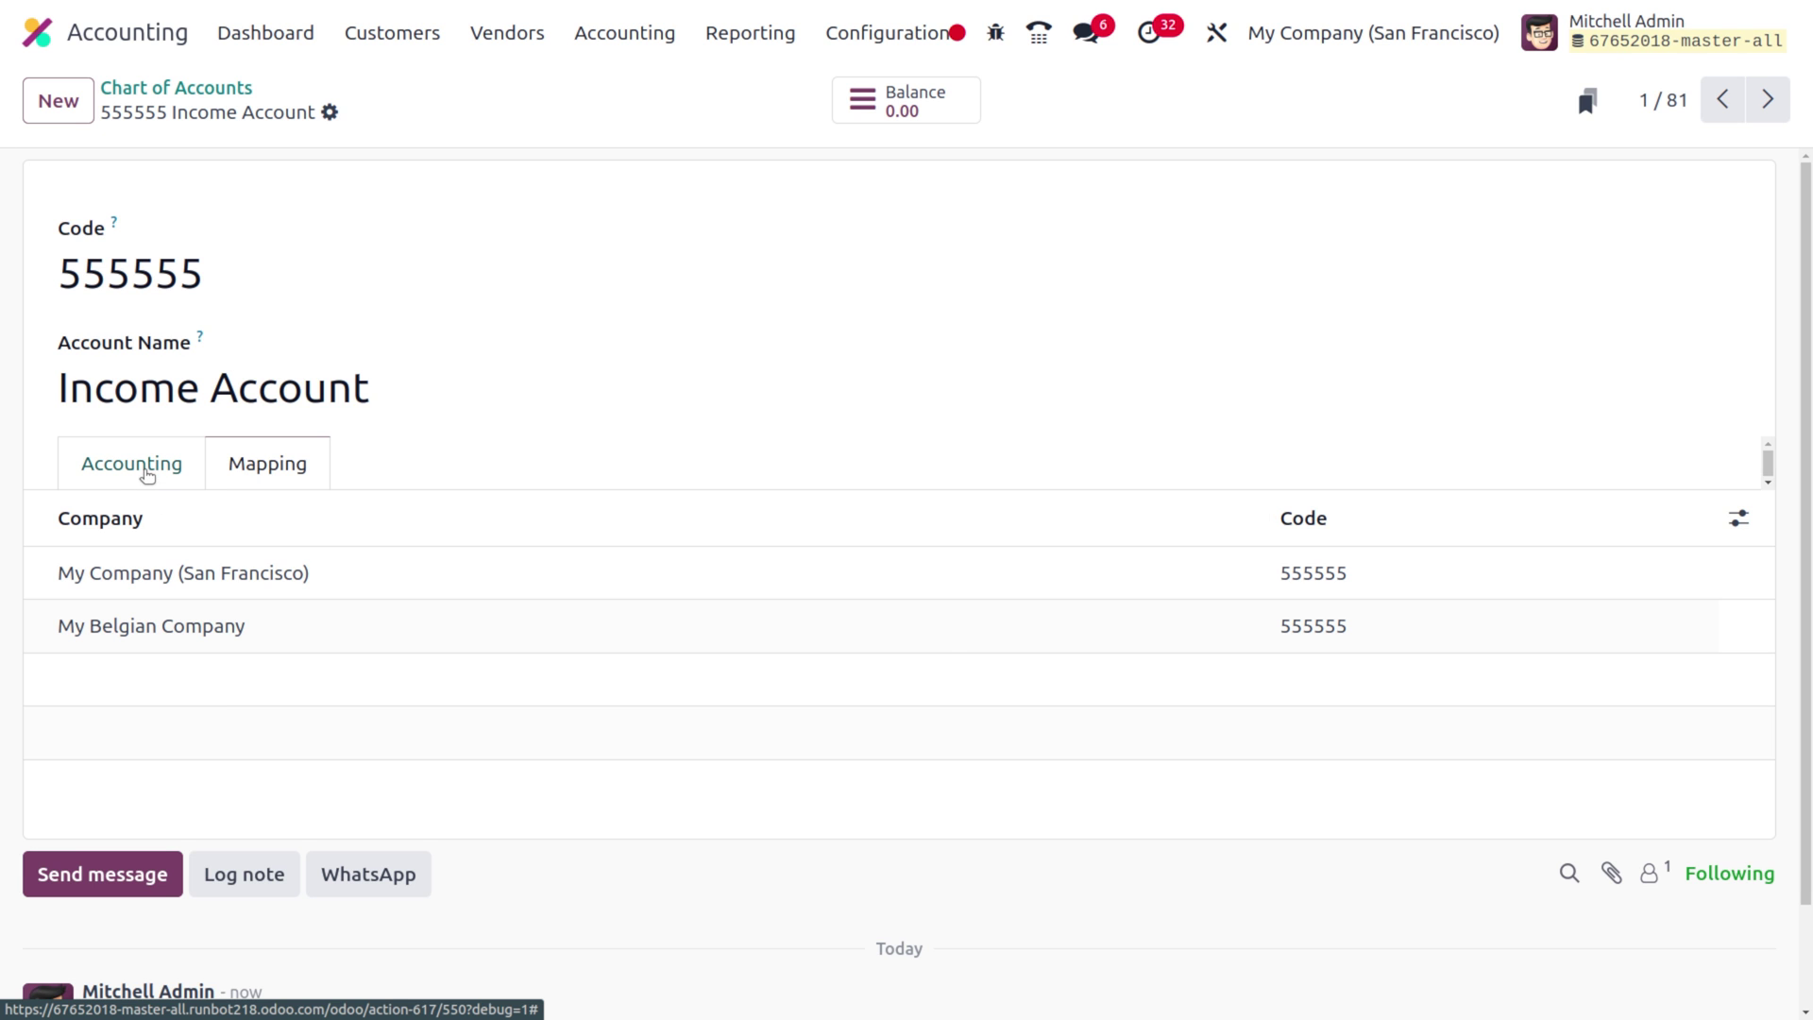
click(146, 472)
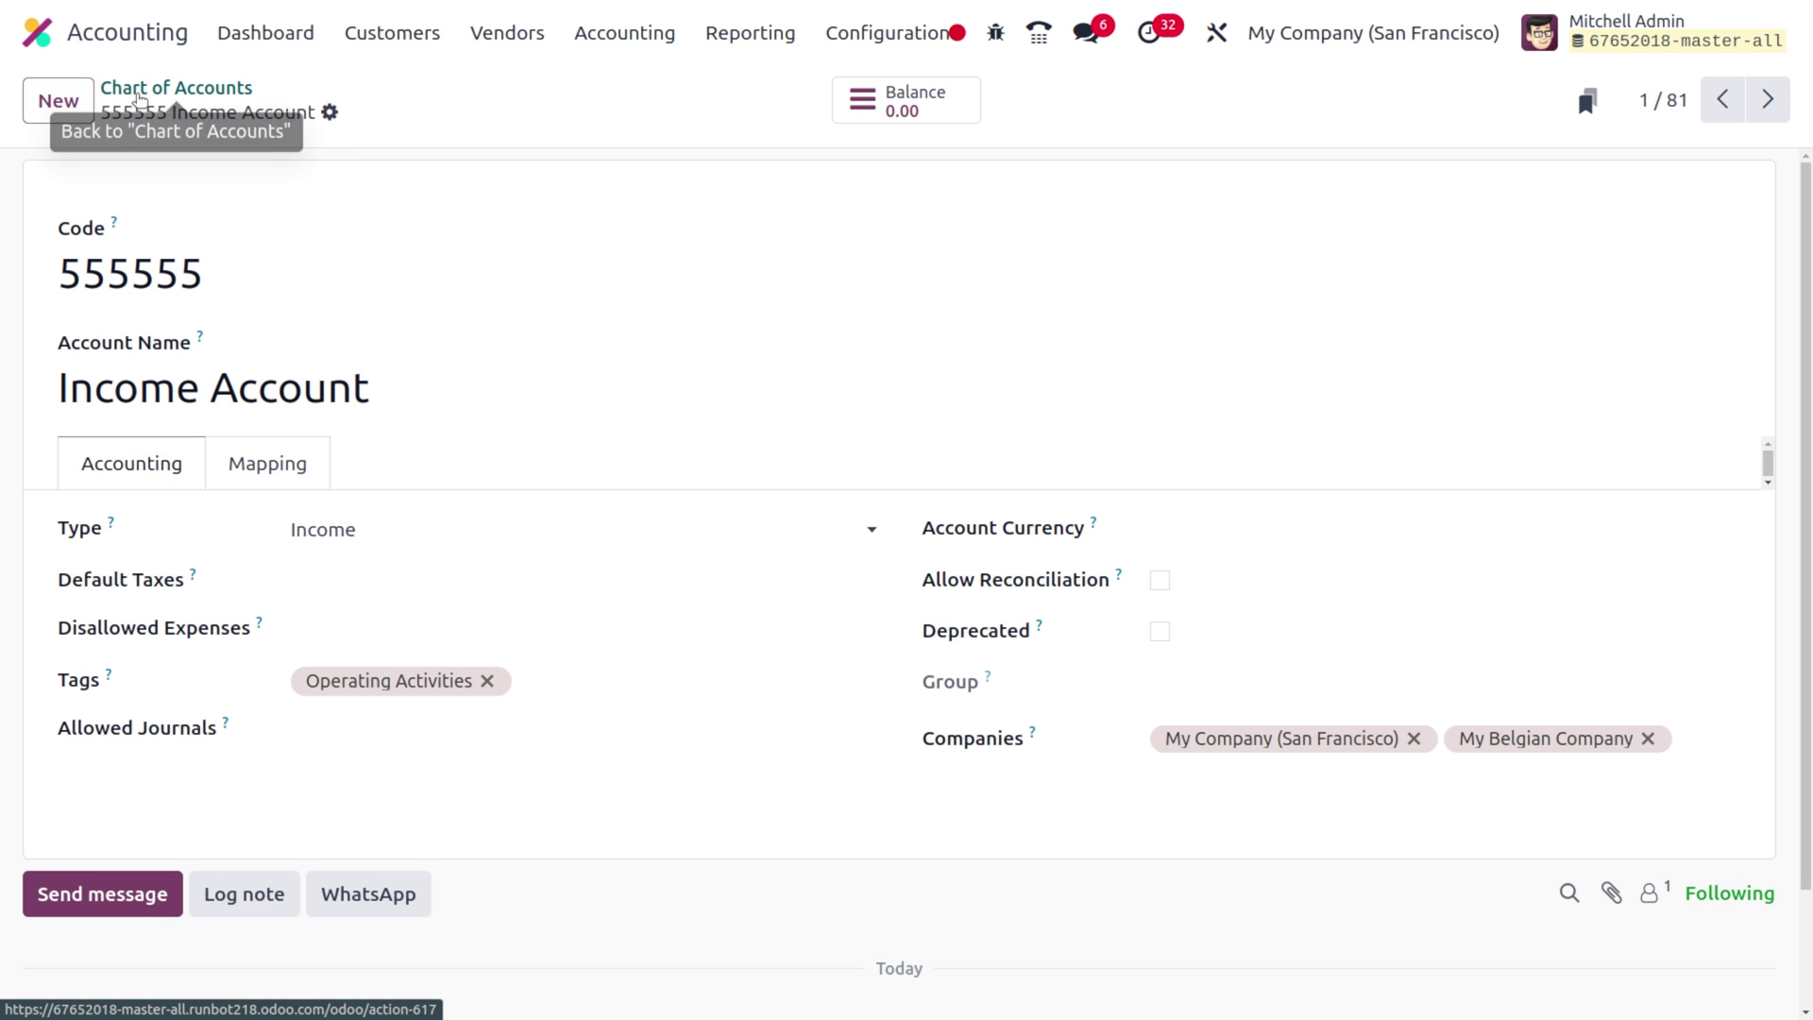
Step: Search the Chart of Accounts for accounts matching 555, without the active filter
click(140, 95)
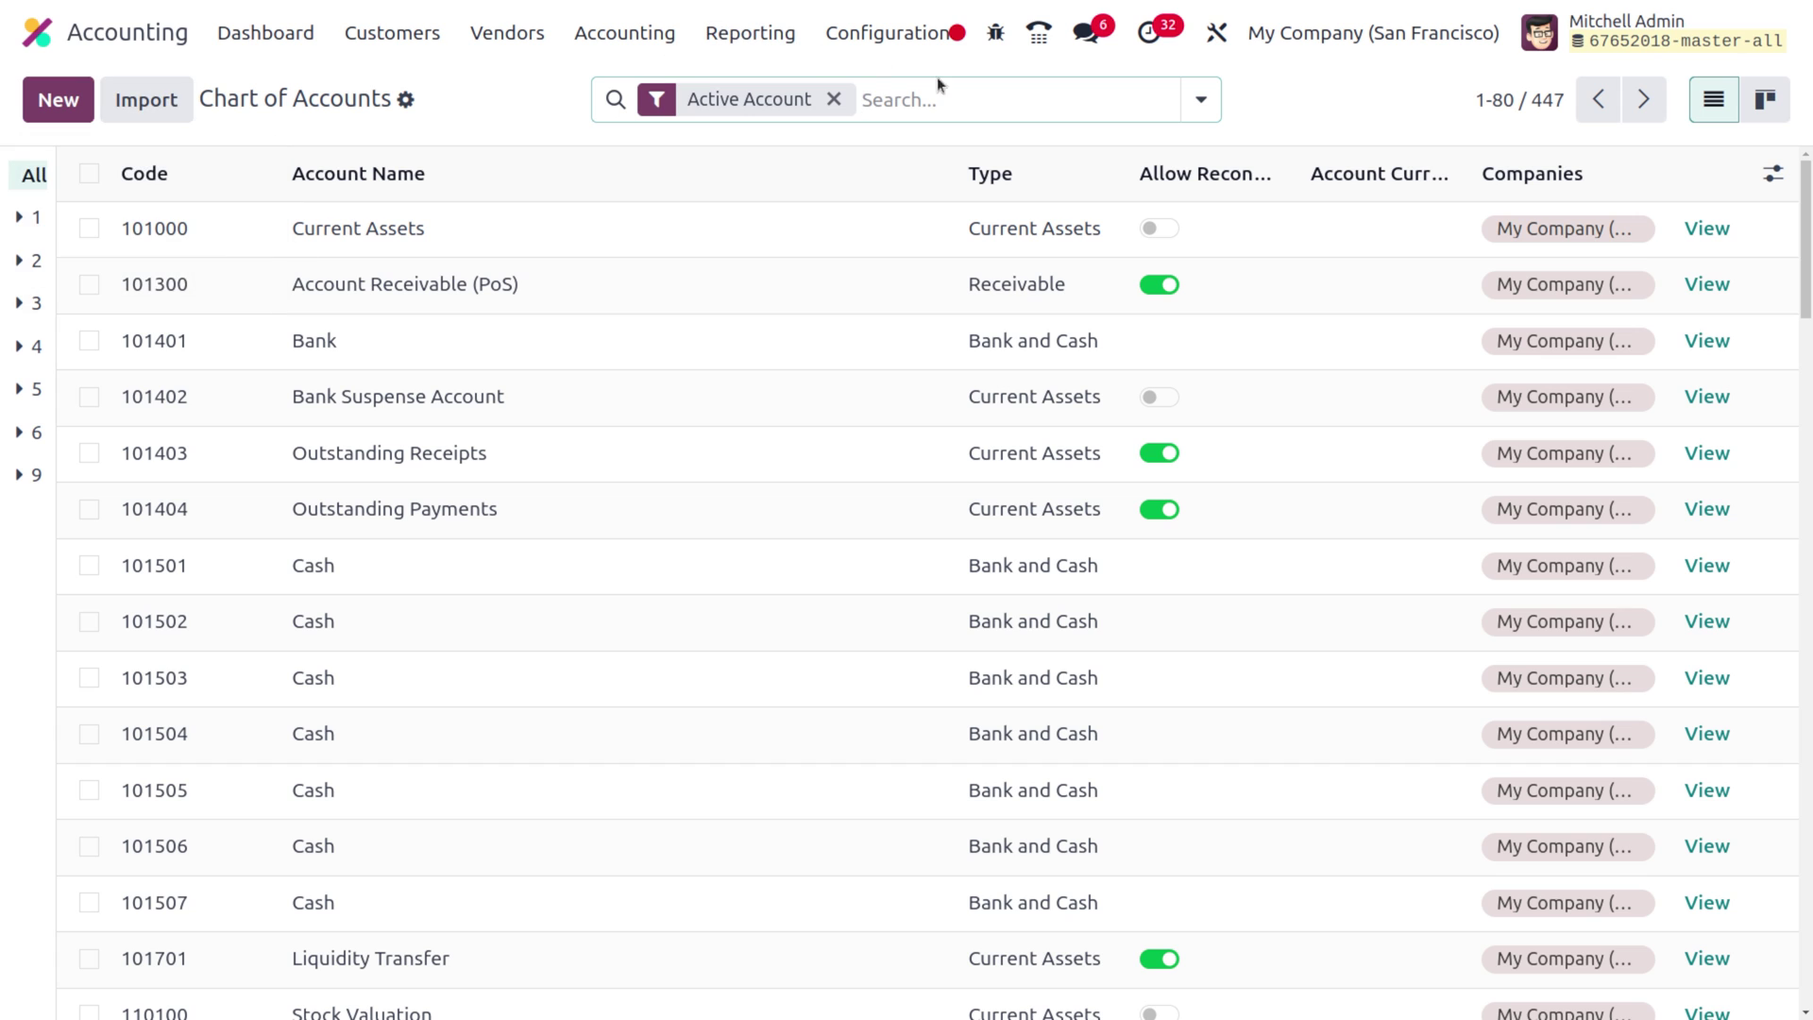
click(835, 99)
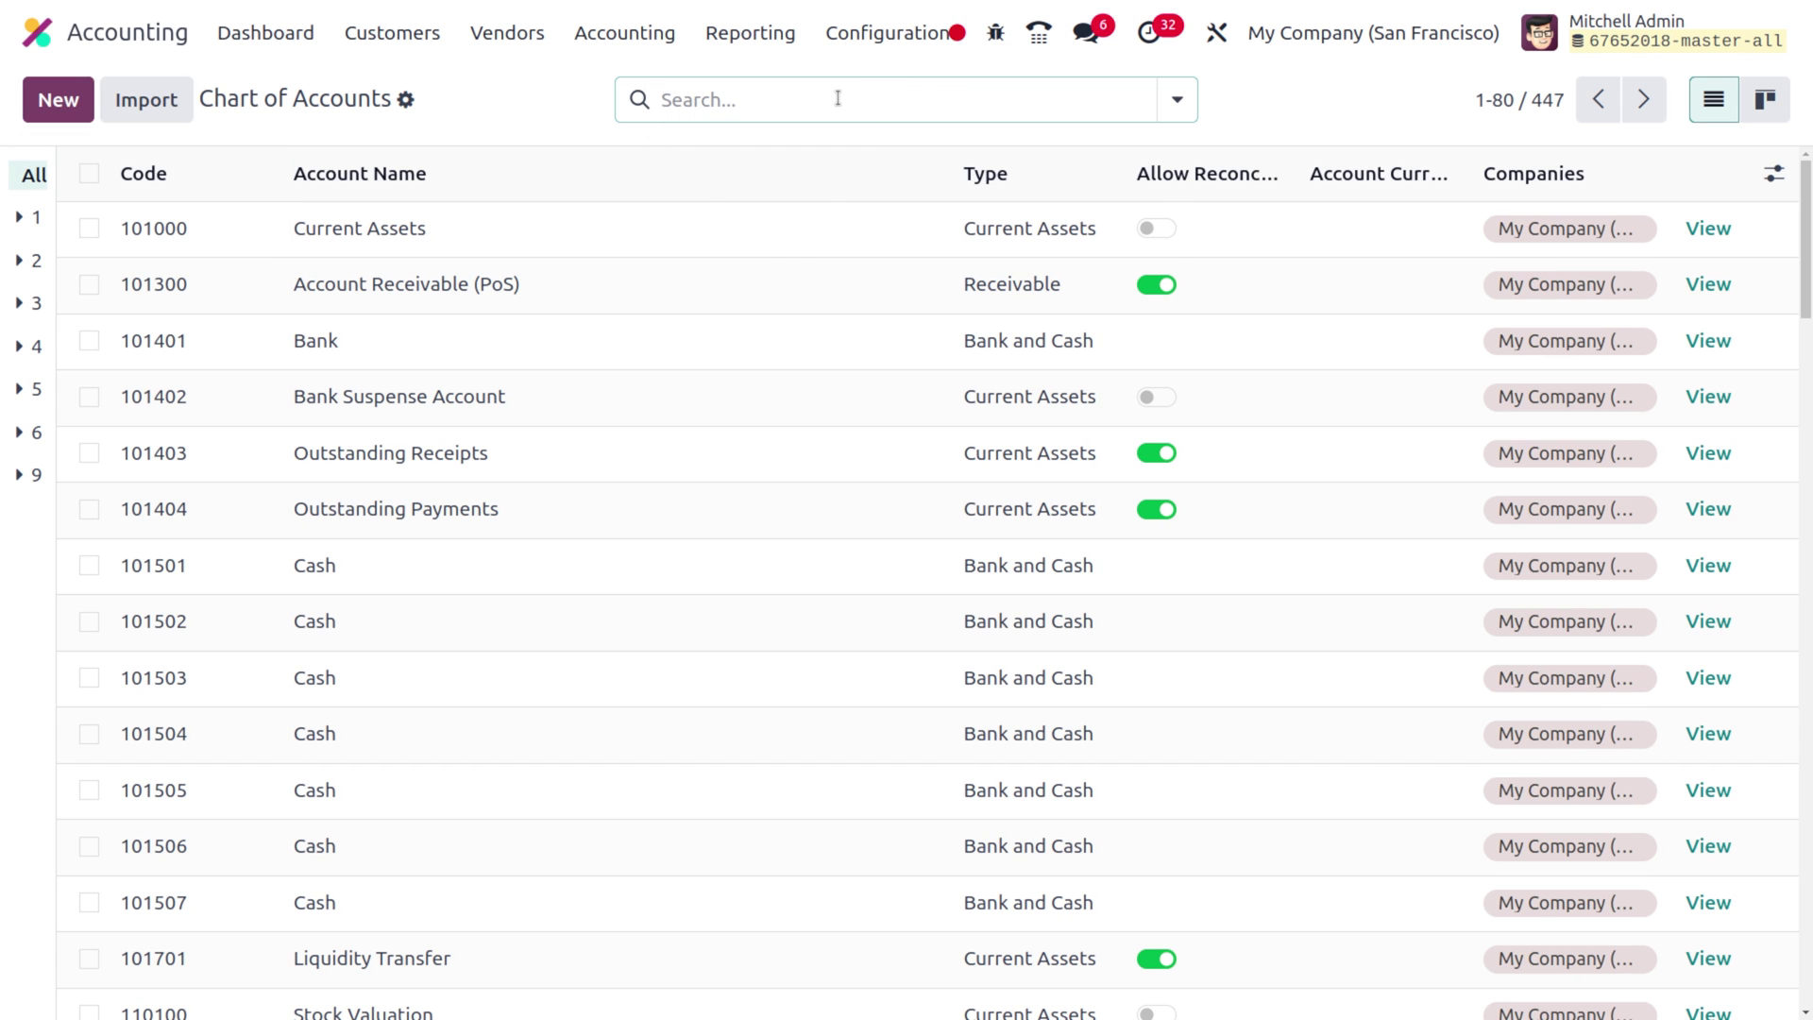
text(555)
key(Return)
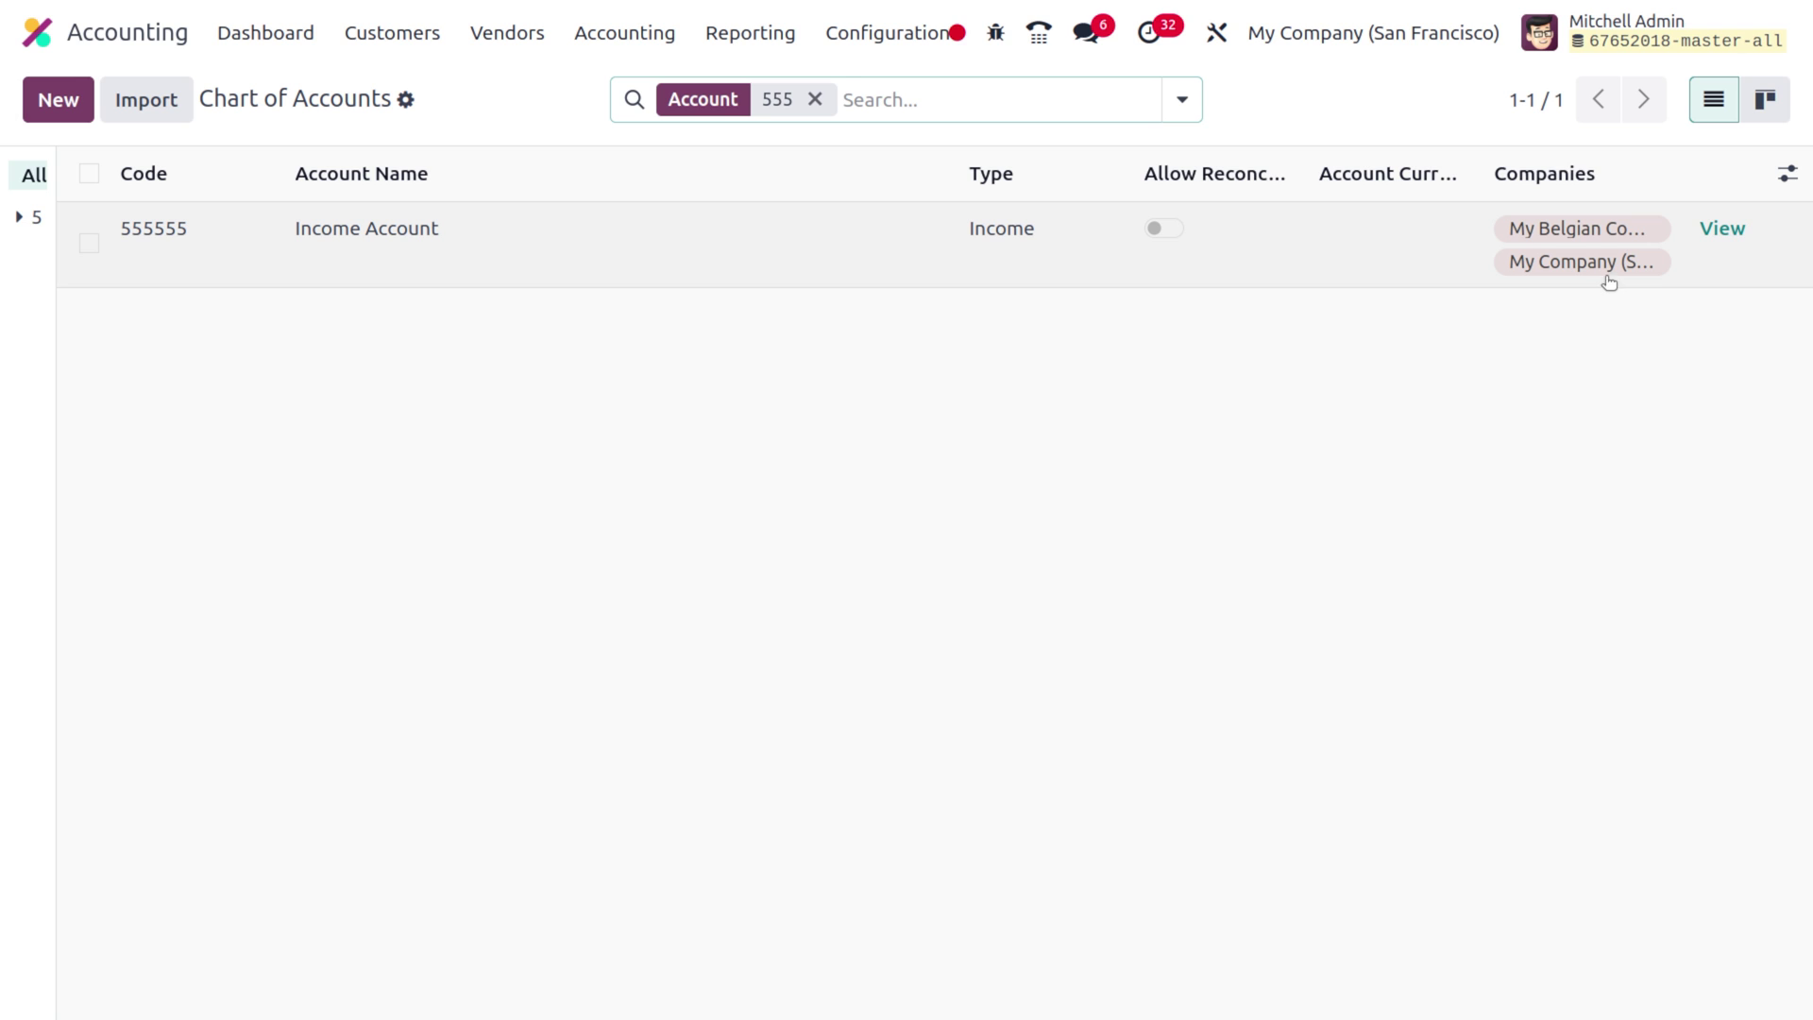
Step: Switch to working in My Belgian Company only
click(1305, 38)
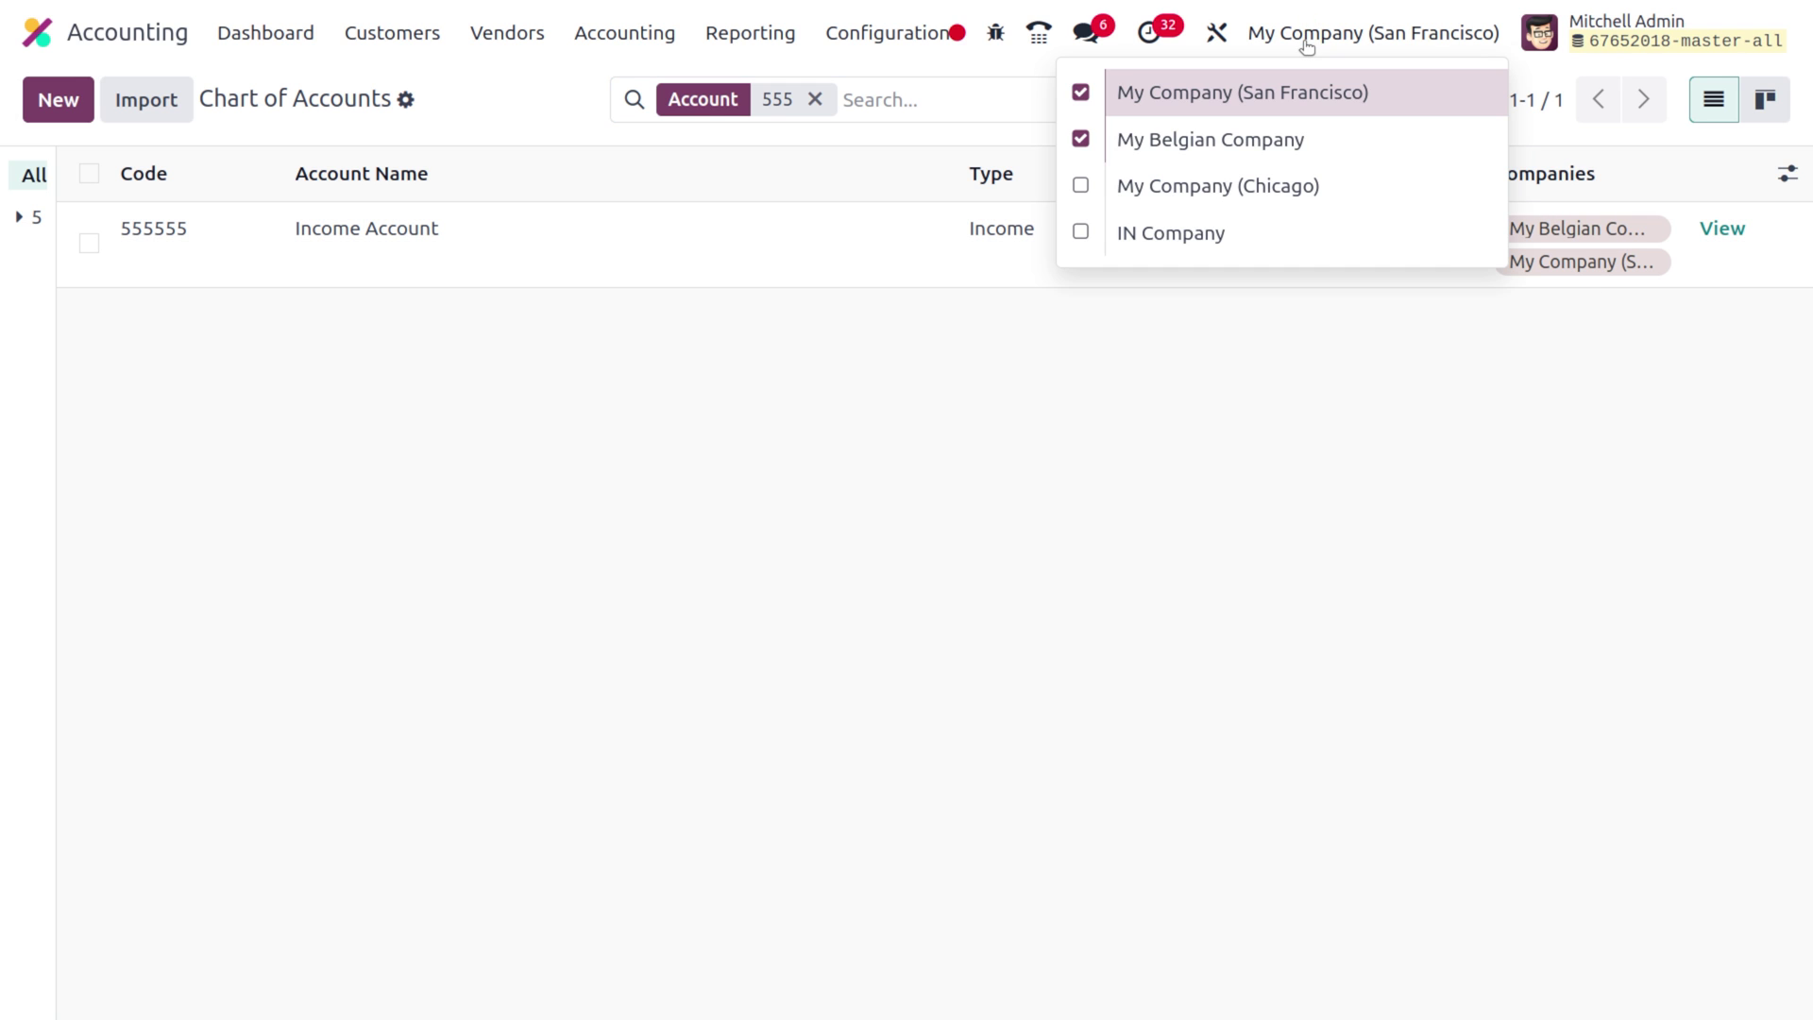
click(1082, 94)
click(1160, 298)
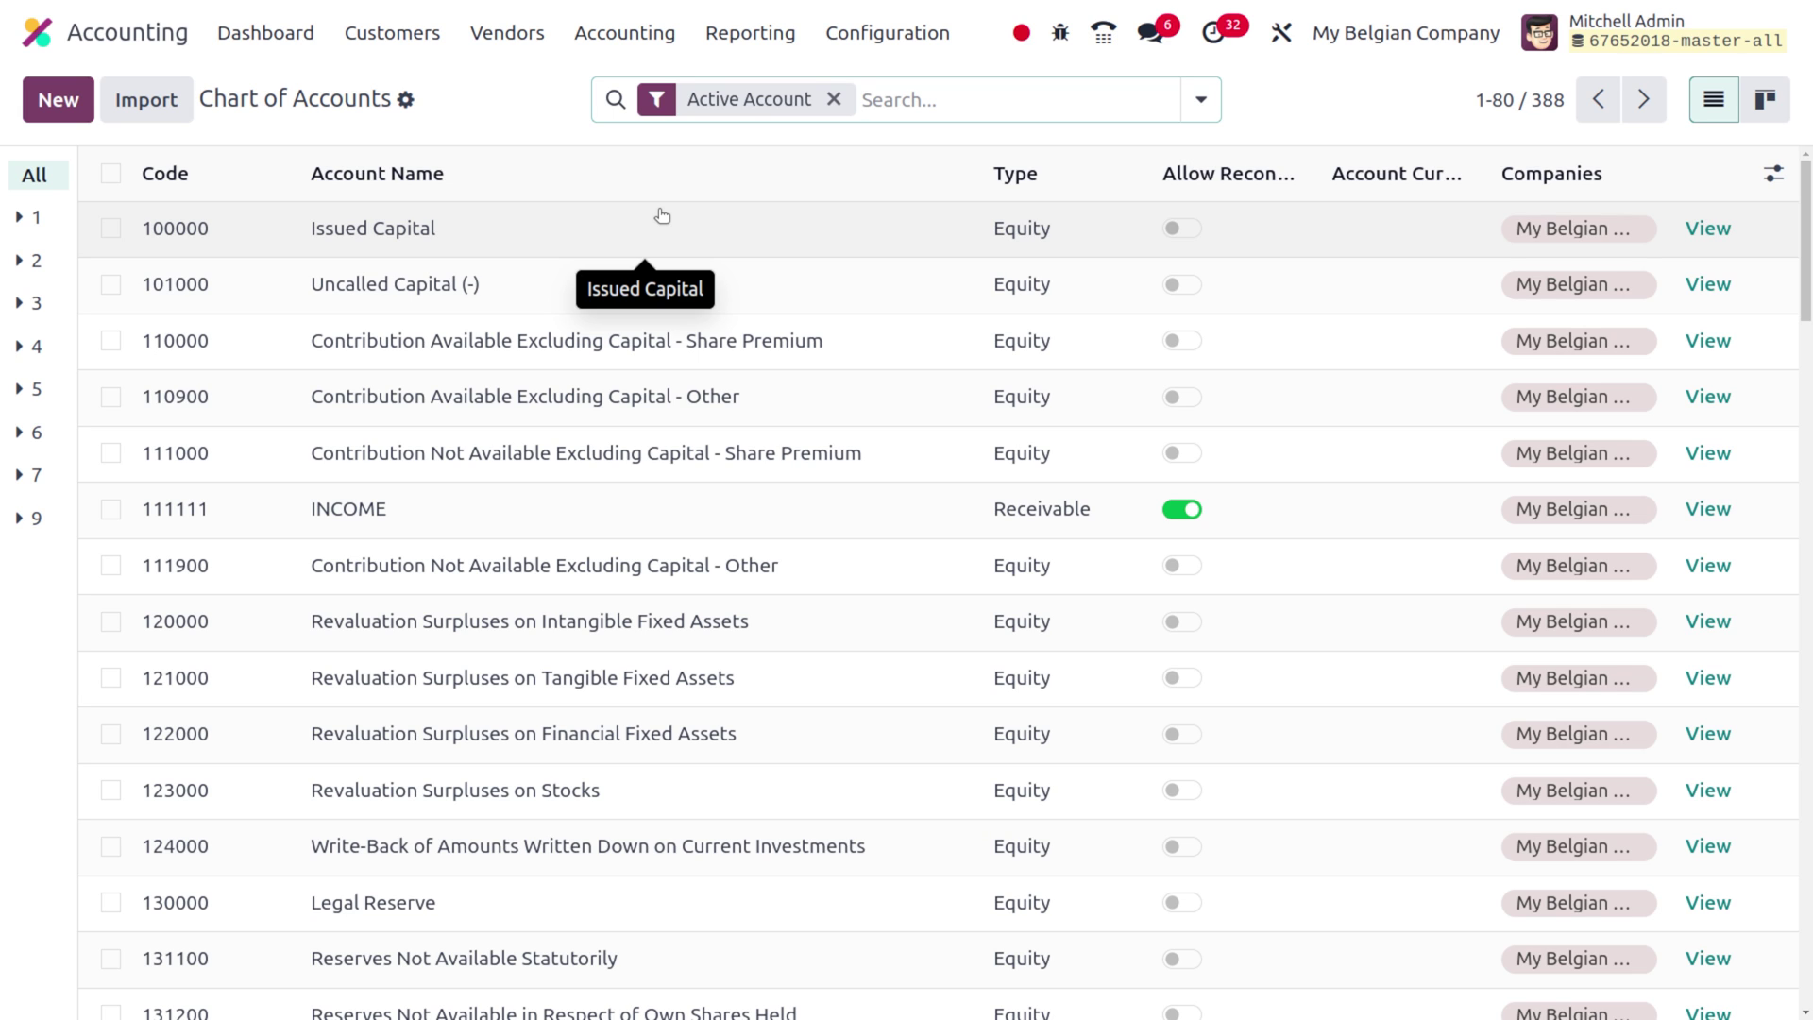
Step: Start a new customer invoice for Azure Interior
click(412, 42)
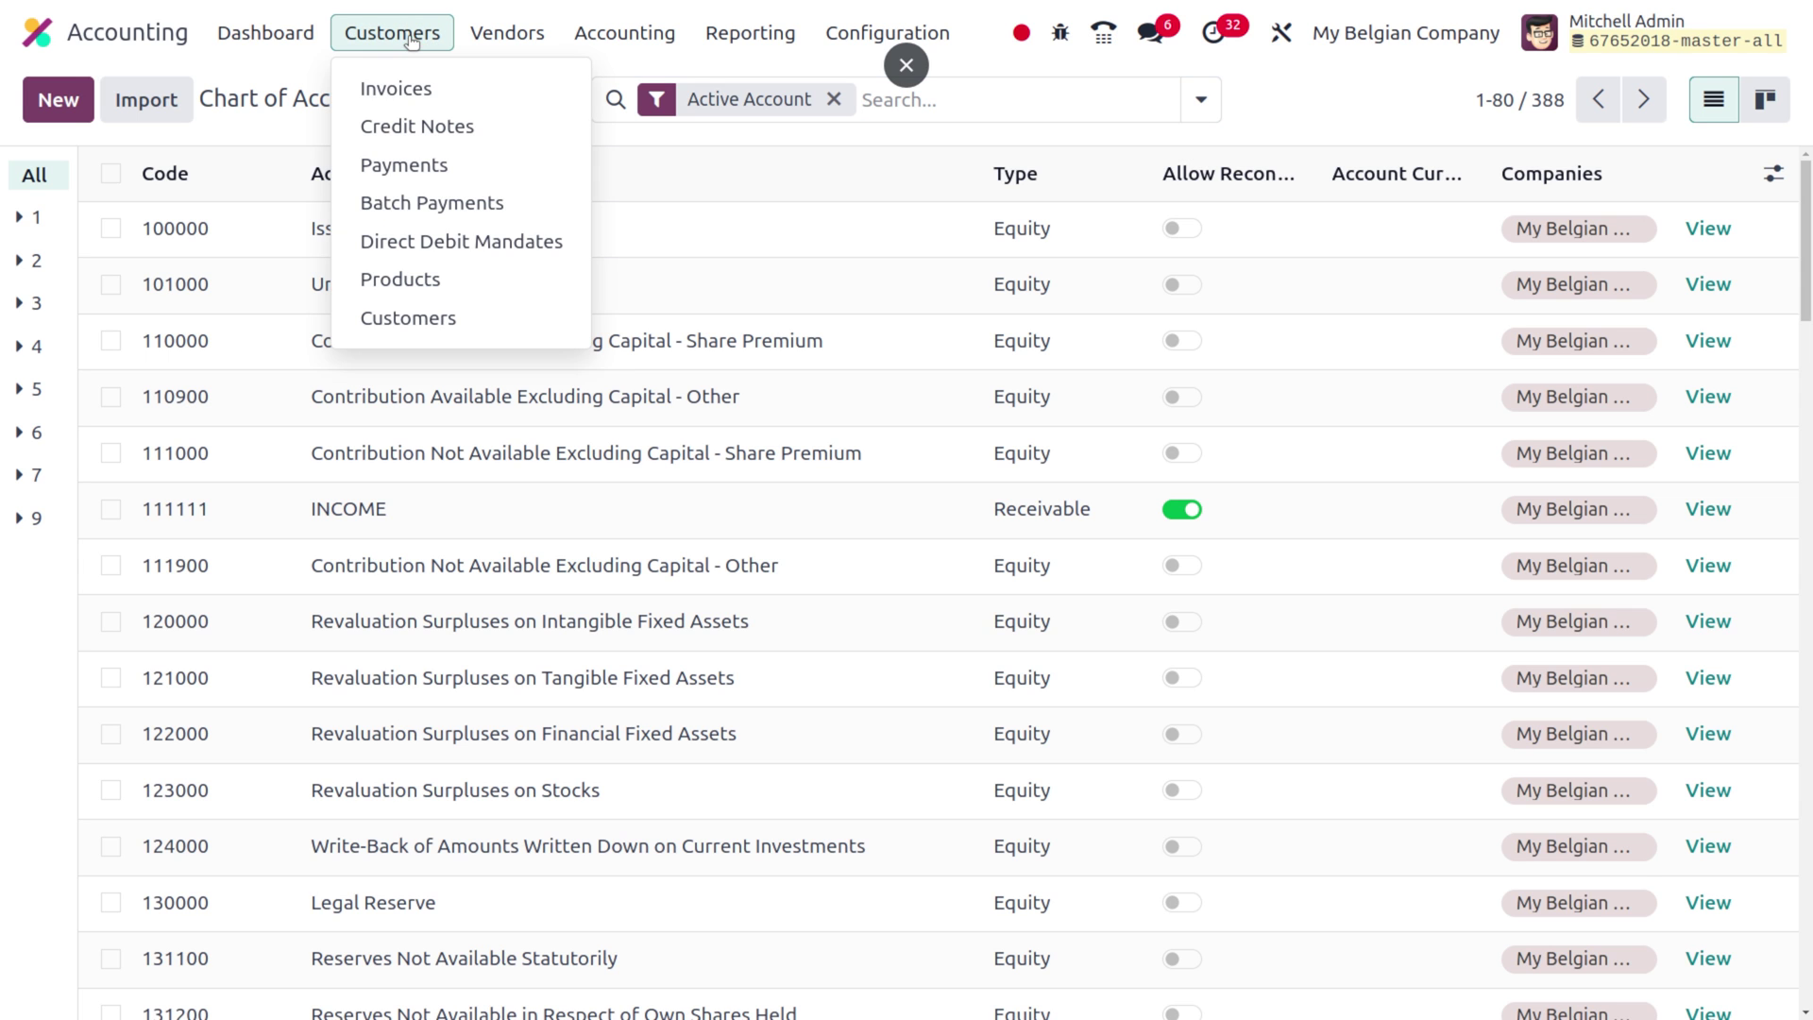
click(444, 89)
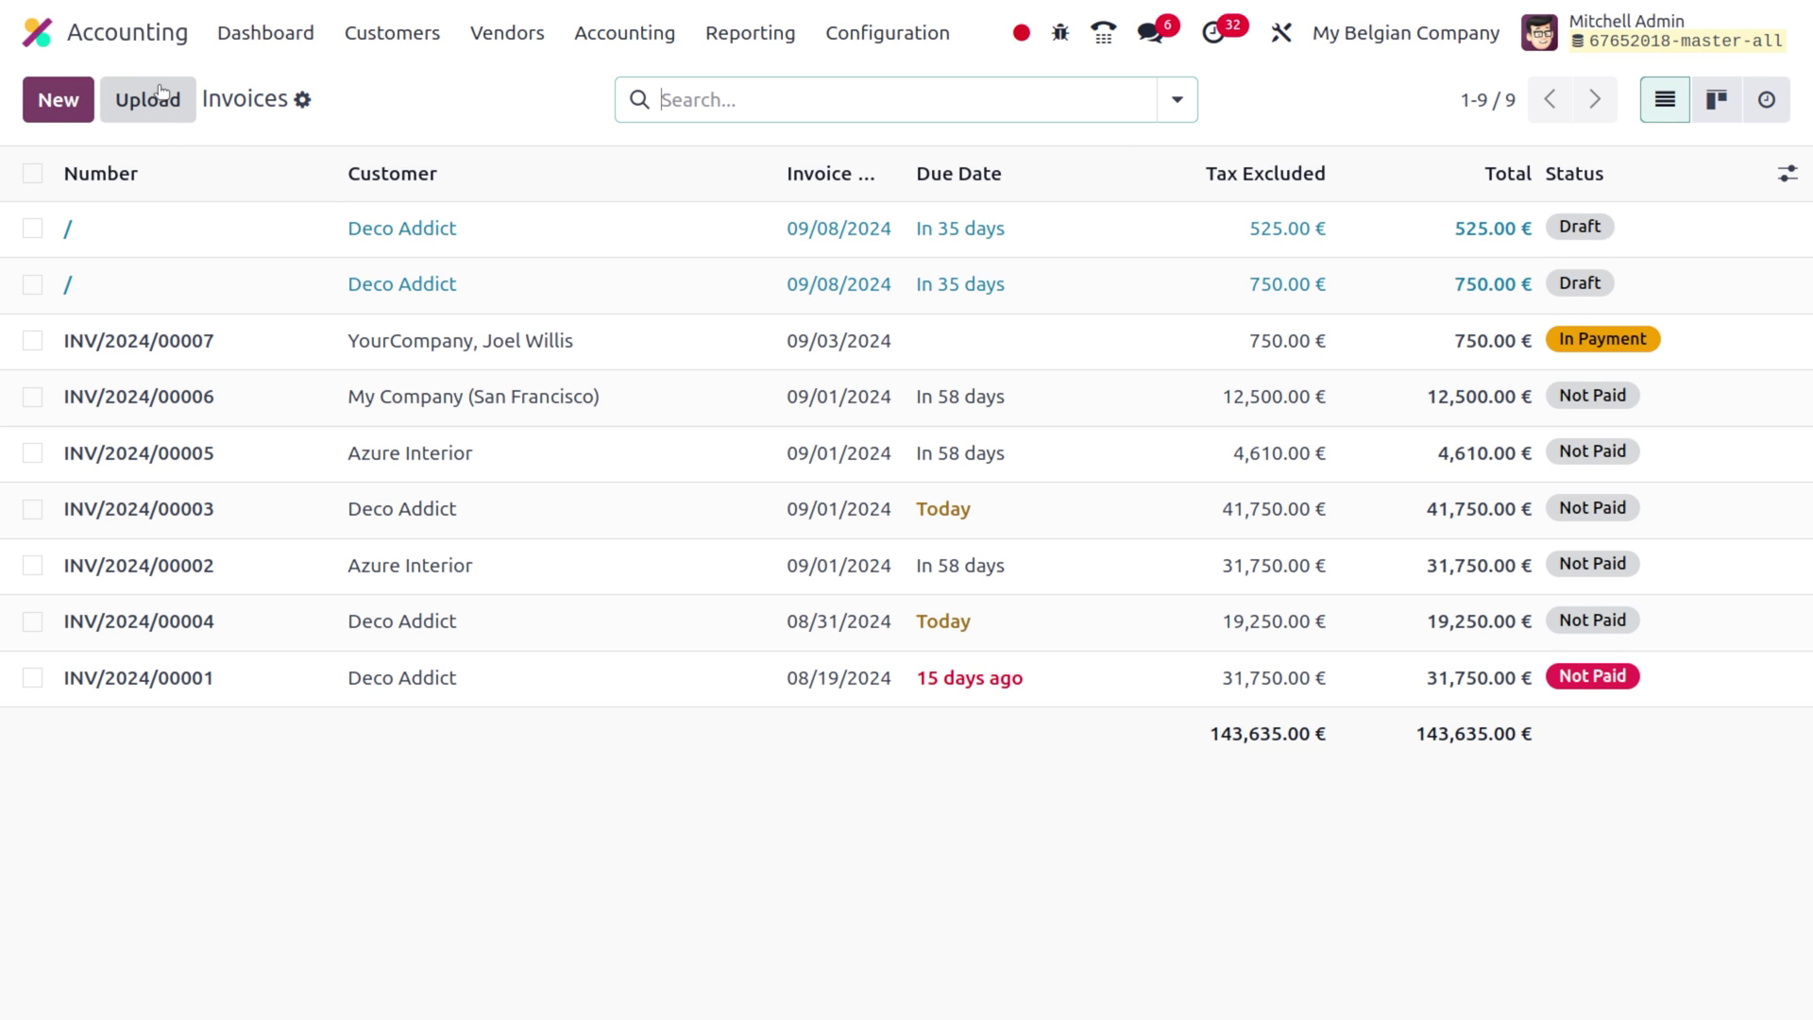
click(73, 110)
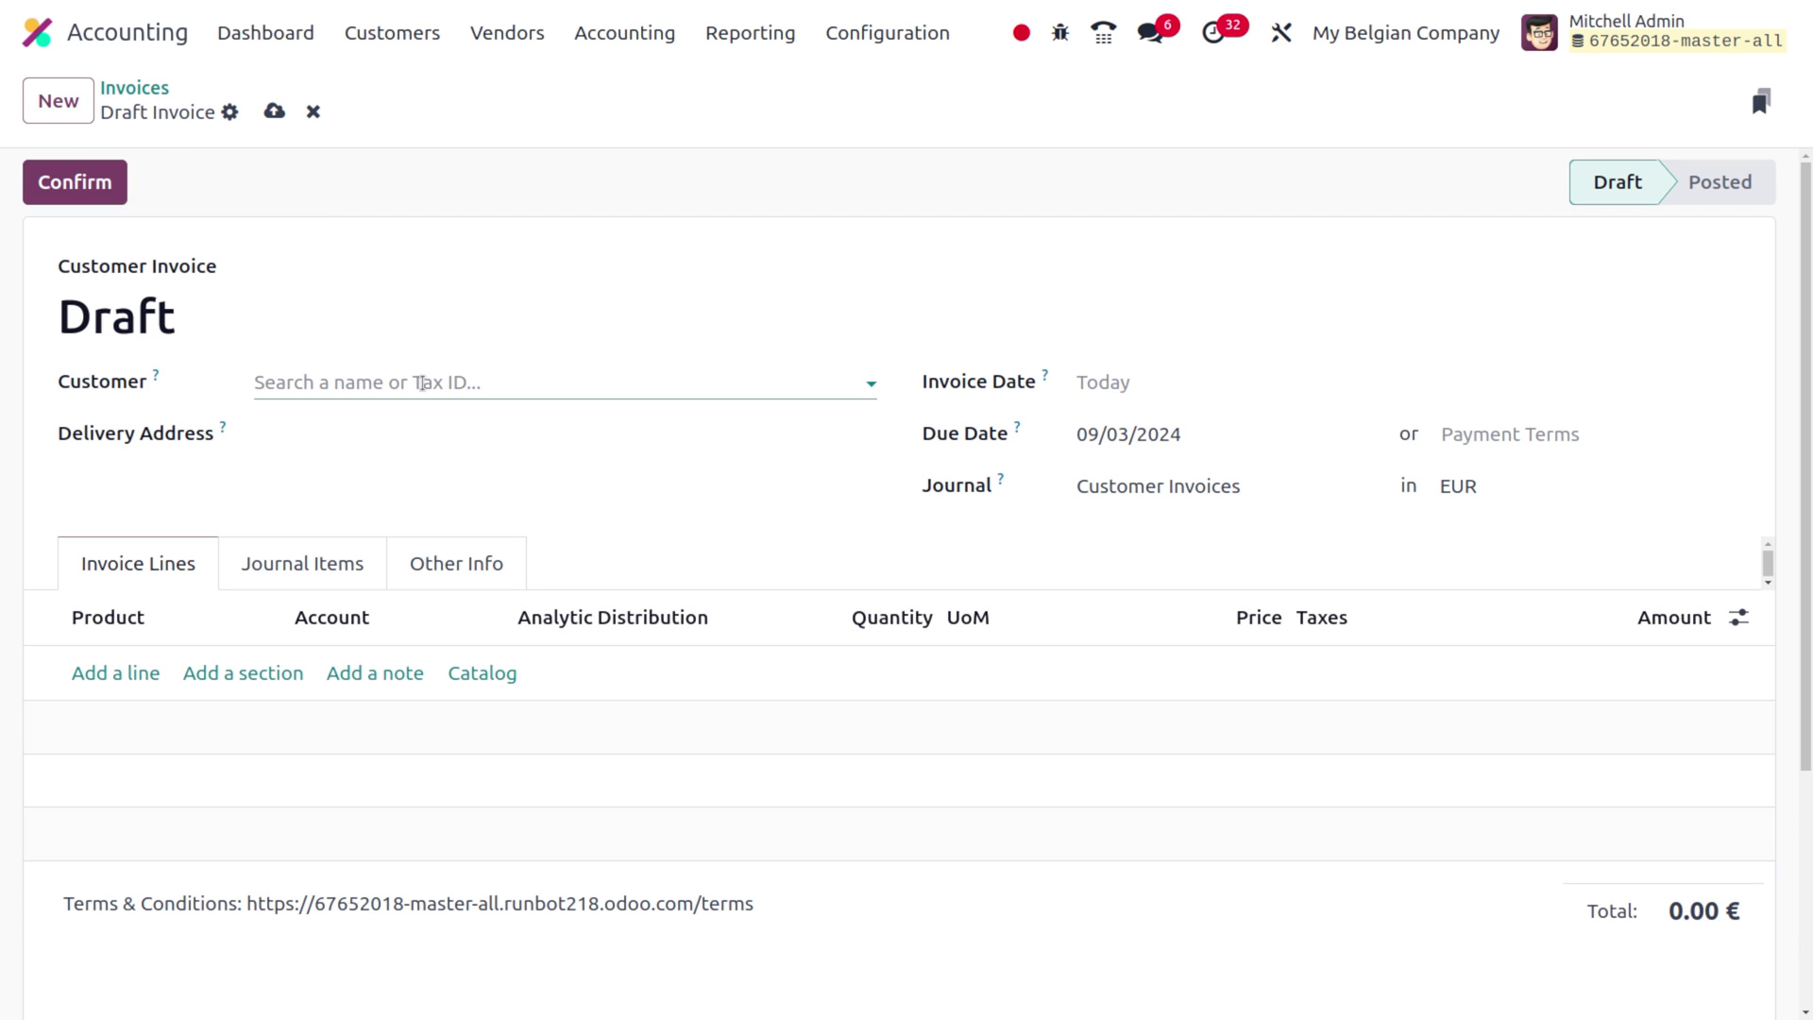
click(422, 382)
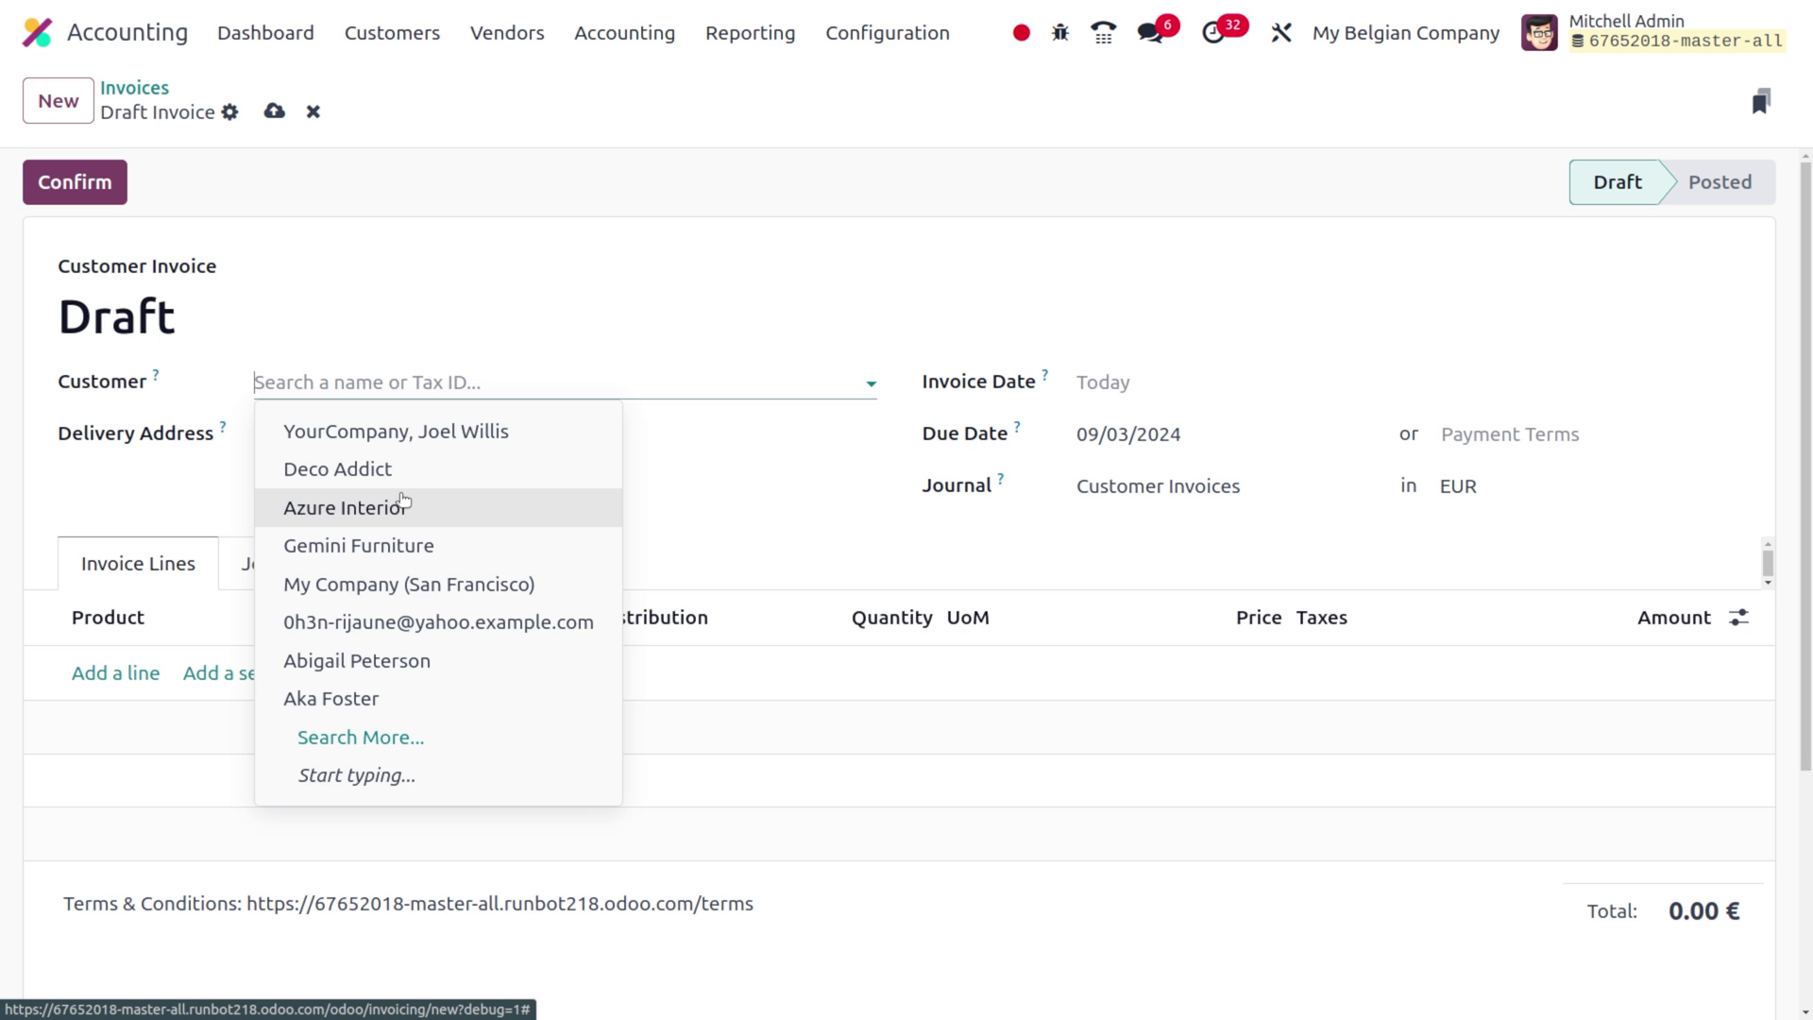
key(Escape)
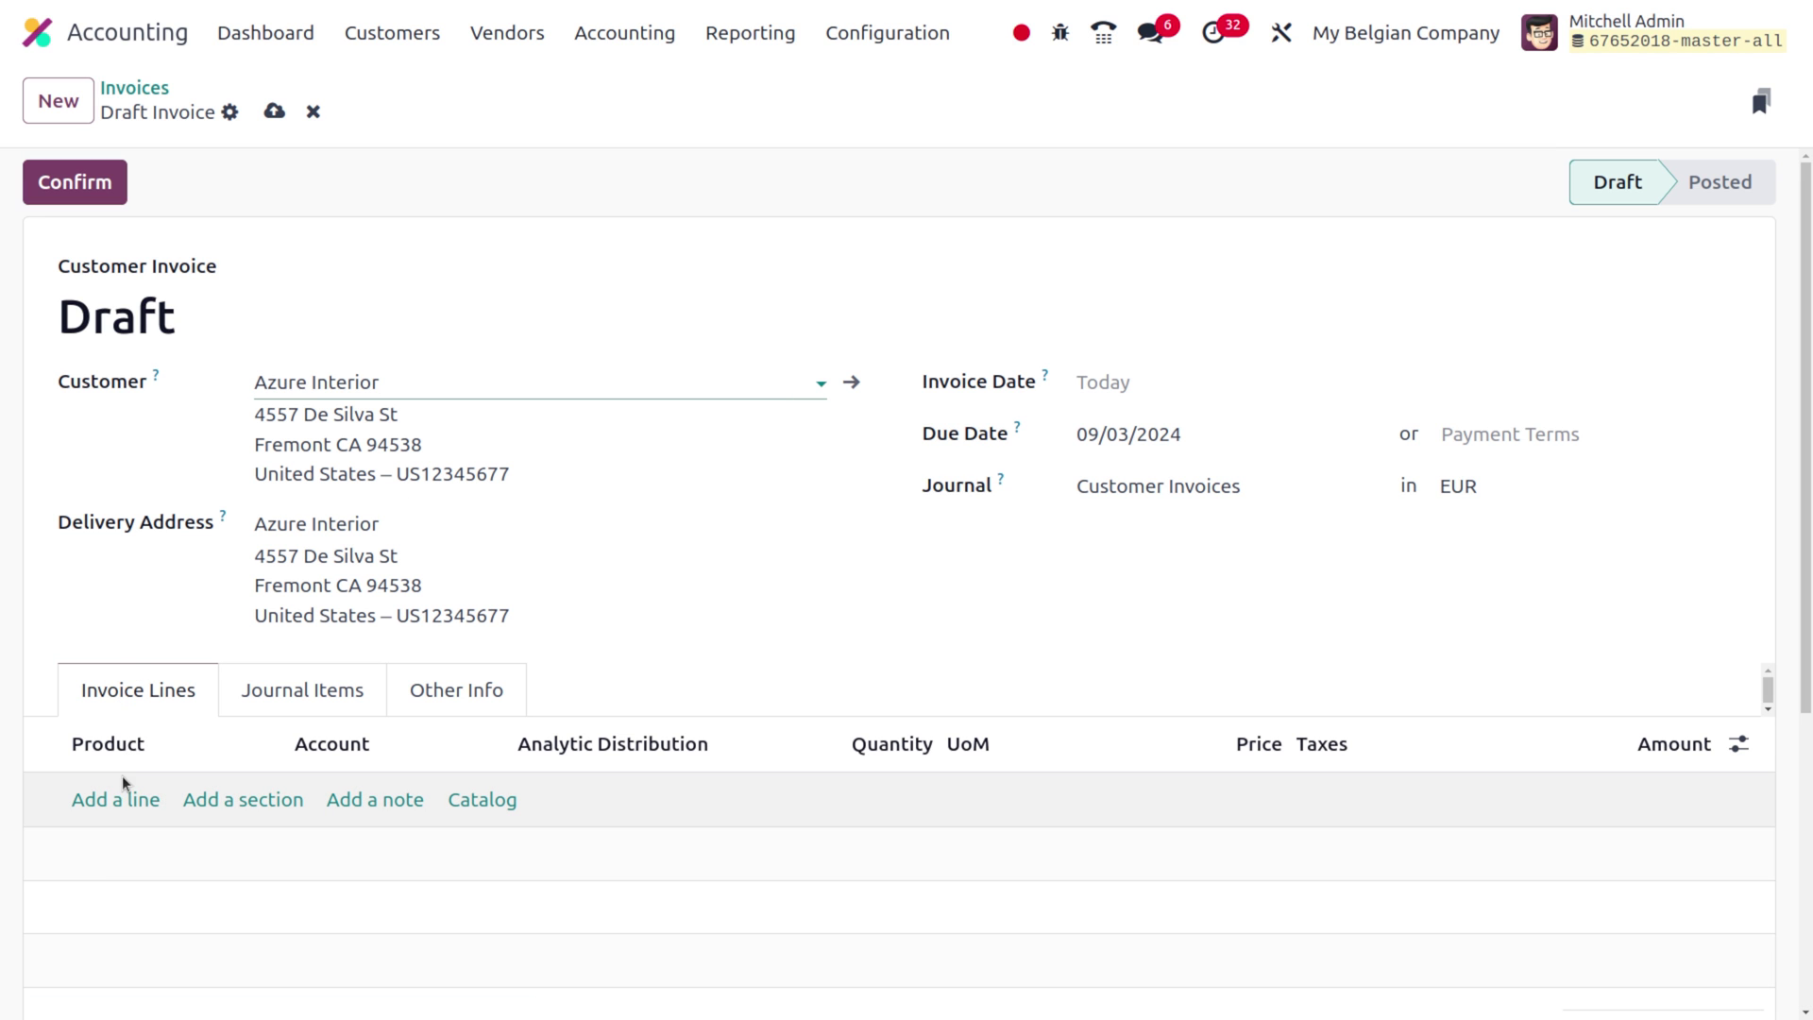
Step: Add a Whiteboard Pen line at 120.00 booked to 555555 Income Account, with no tax
click(138, 799)
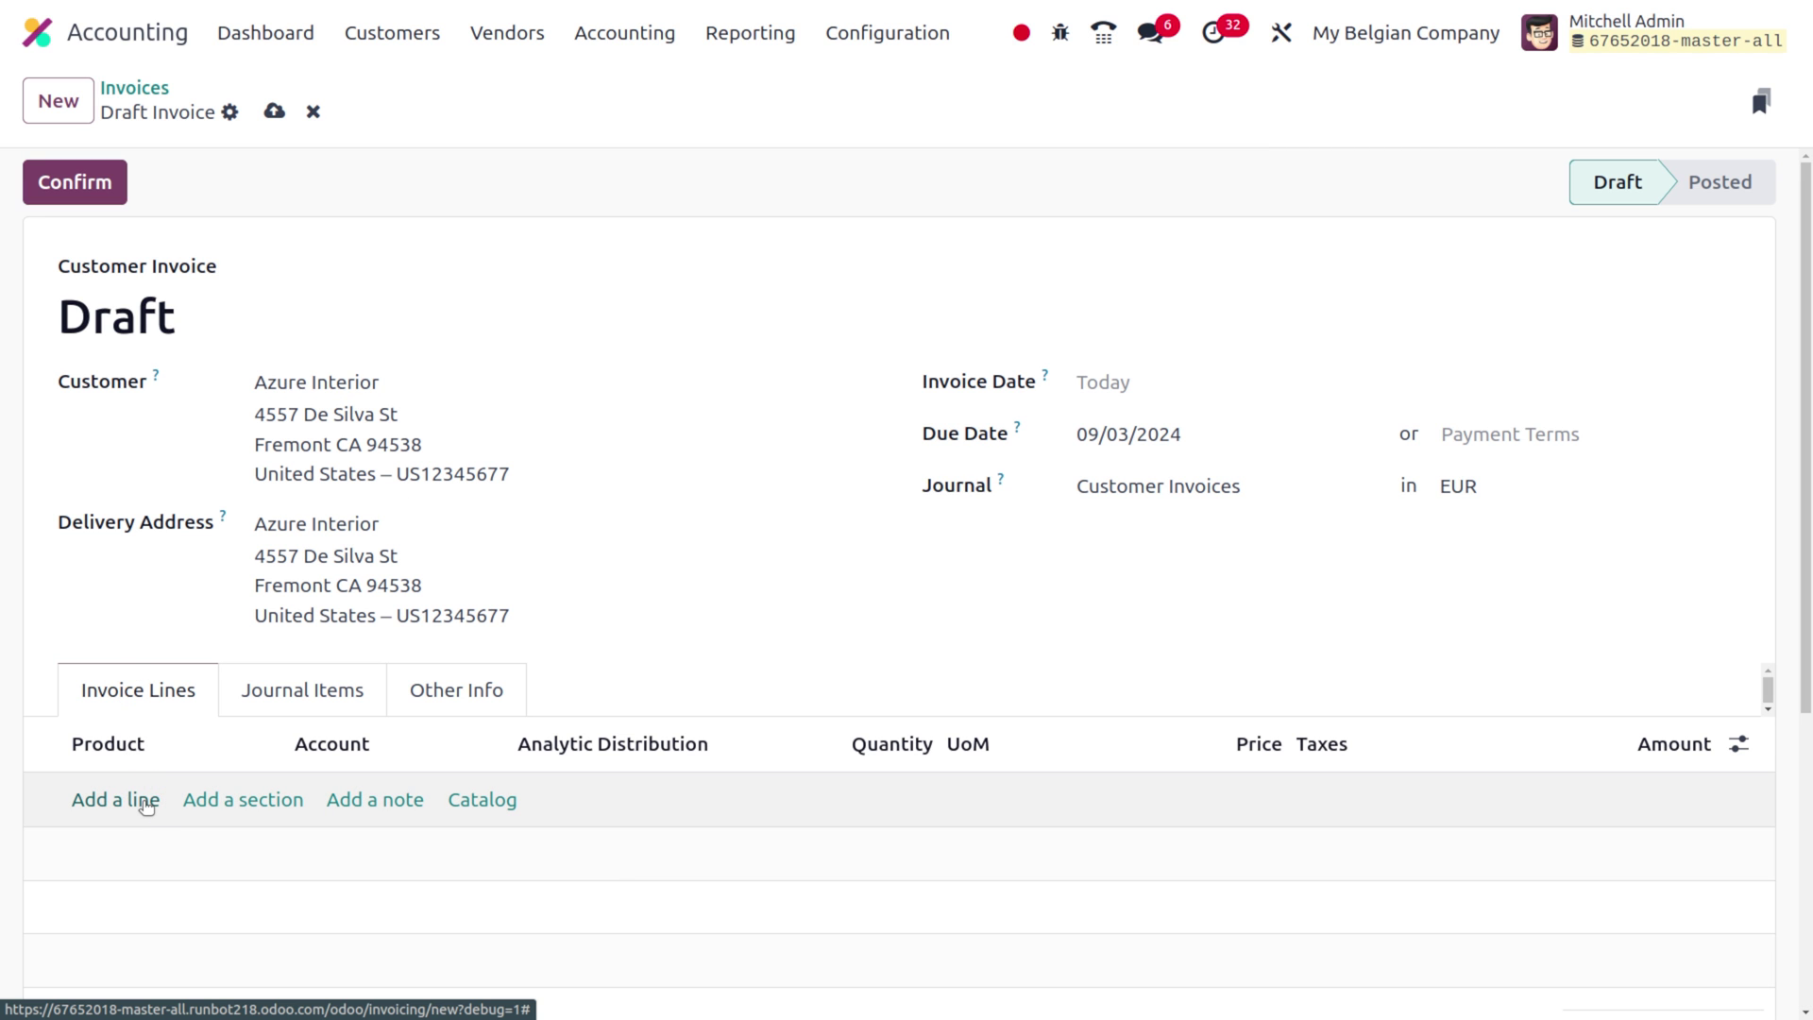
click(143, 799)
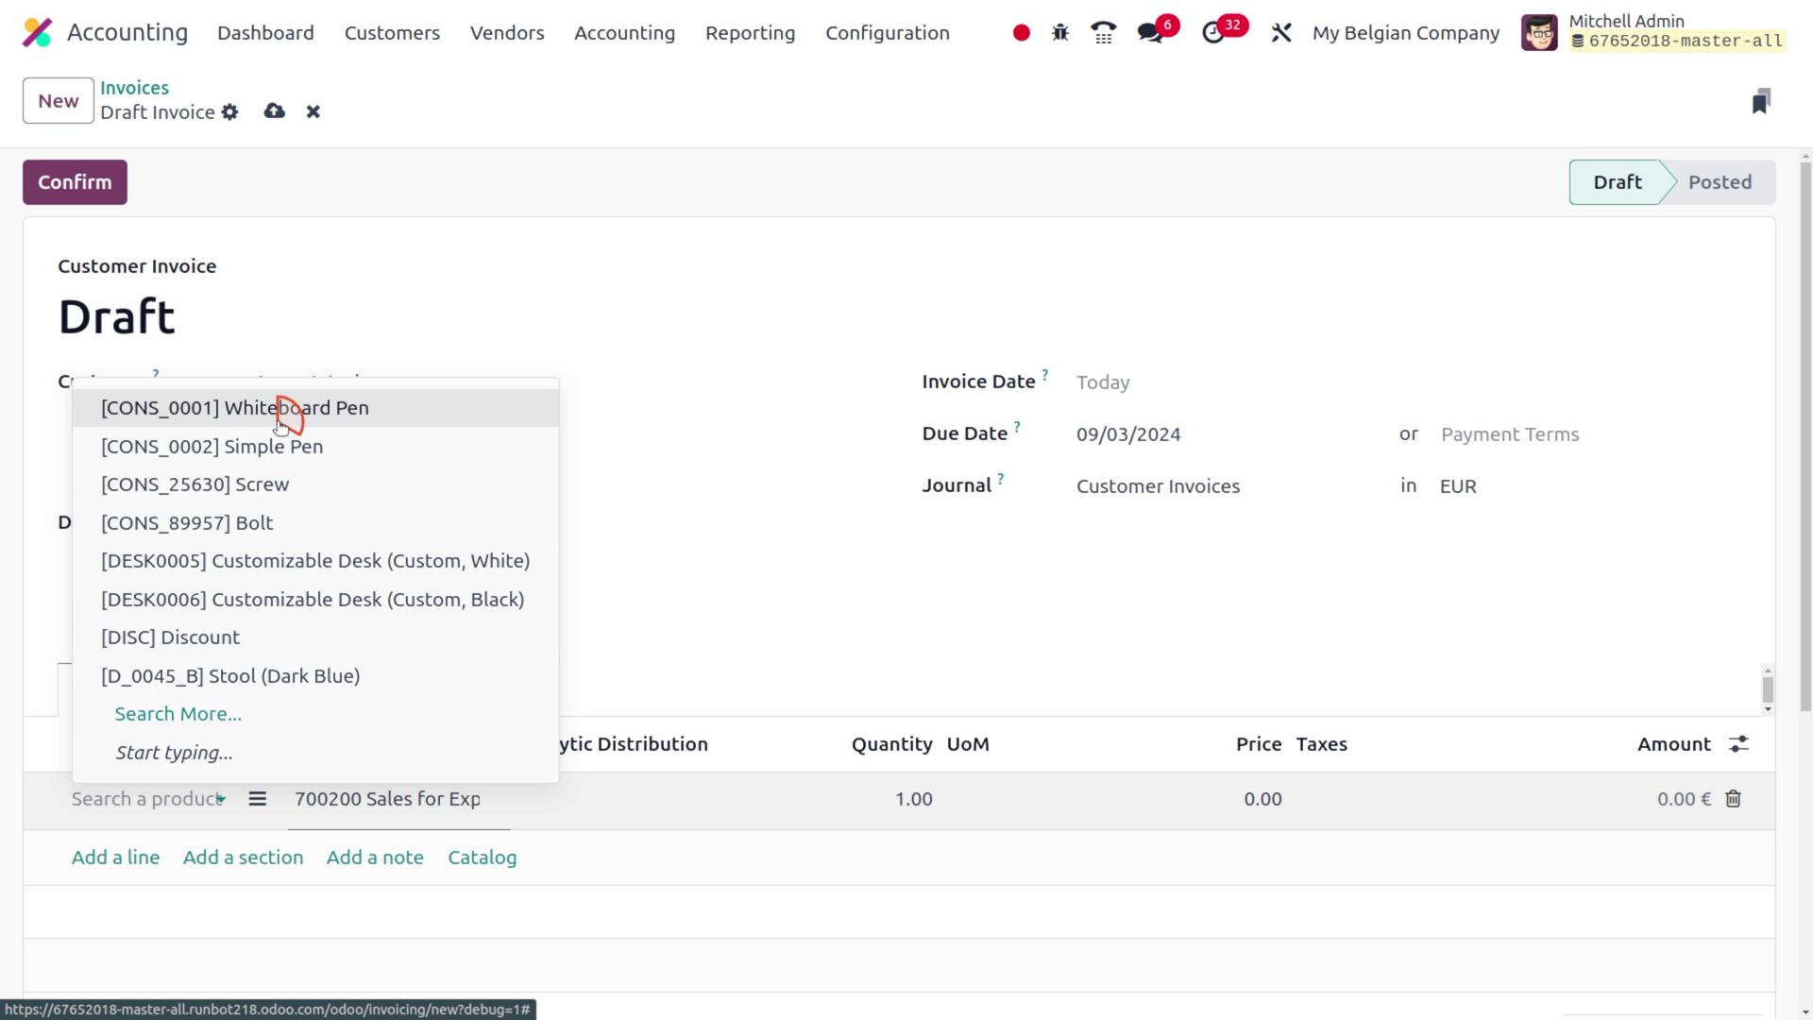
click(284, 409)
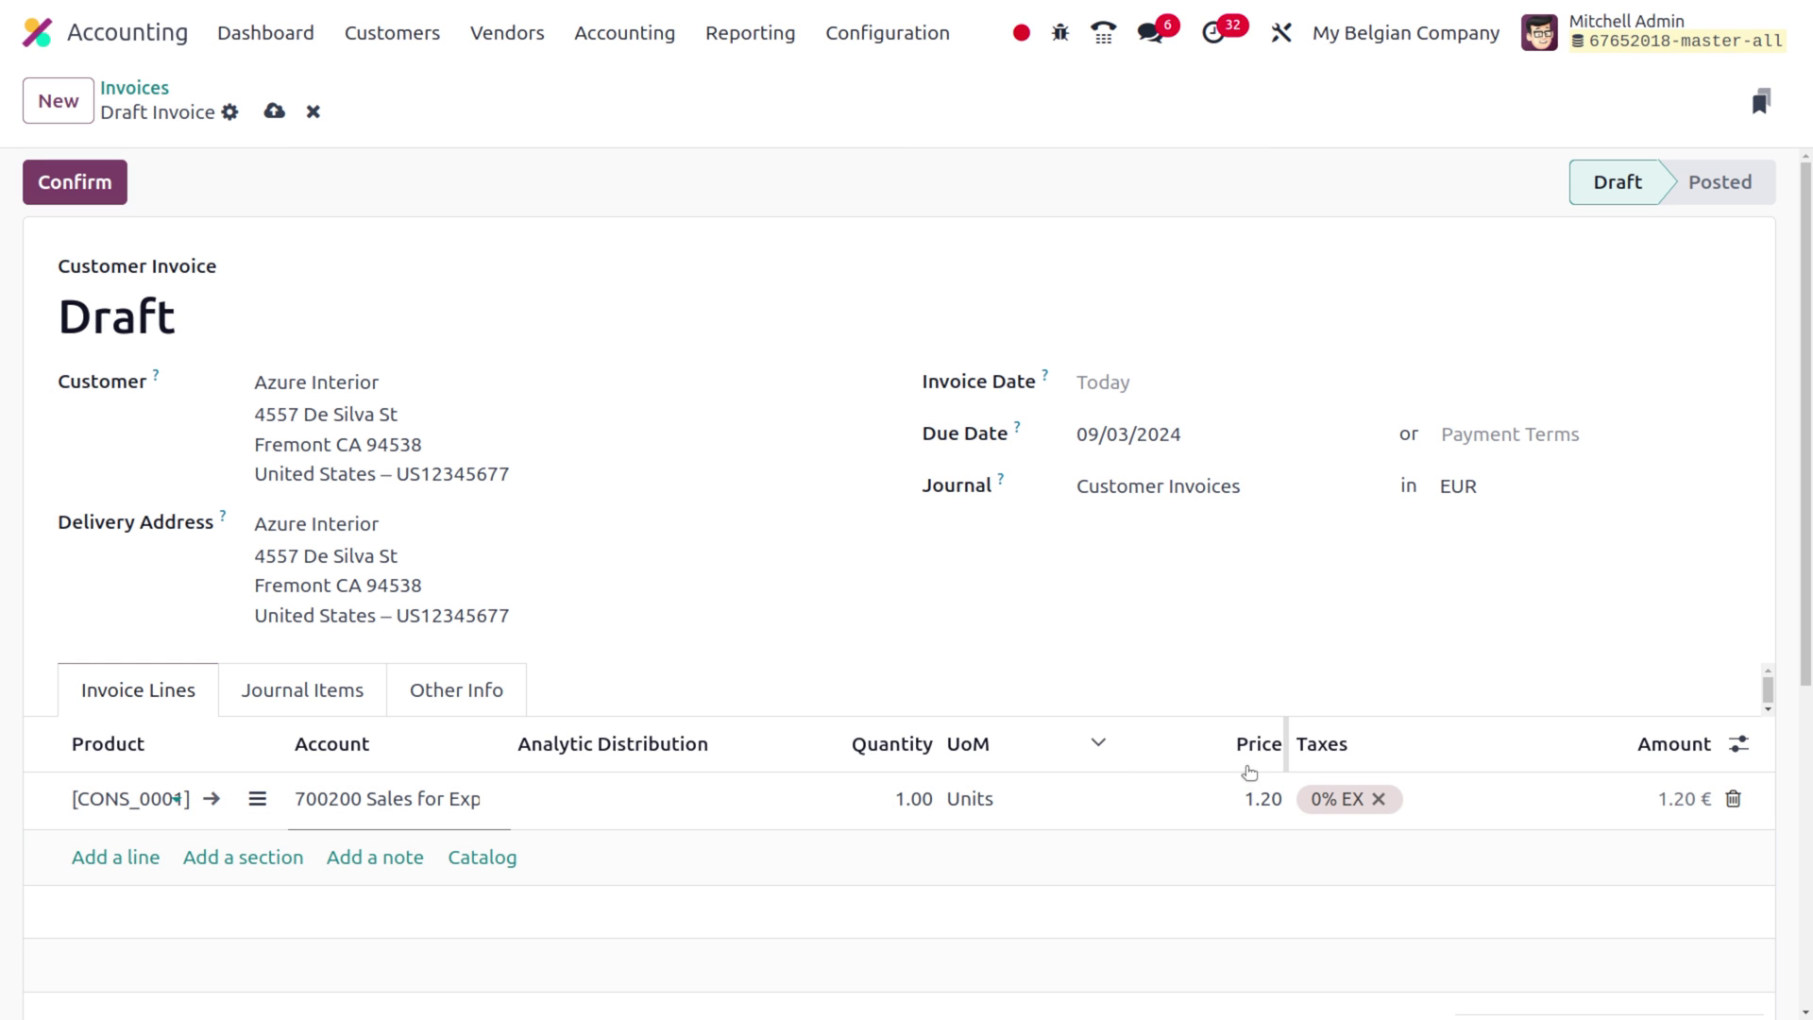
click(1246, 798)
text(1)
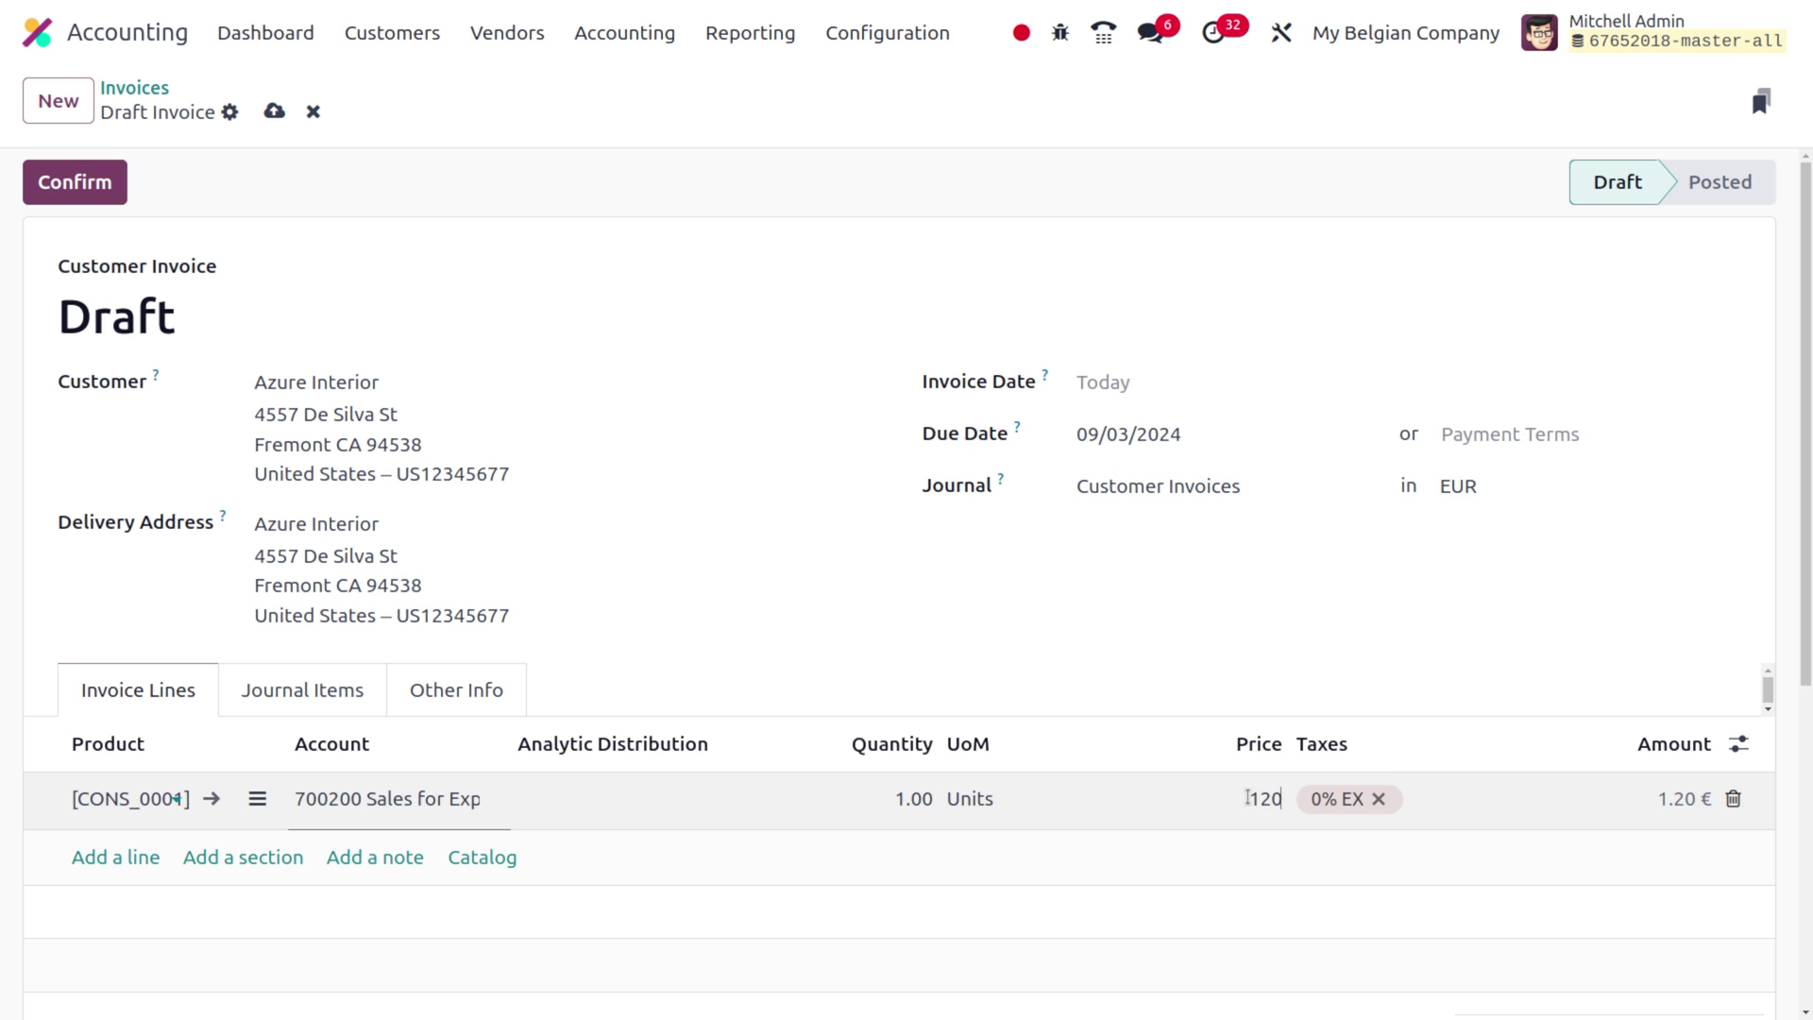
text(20)
click(963, 672)
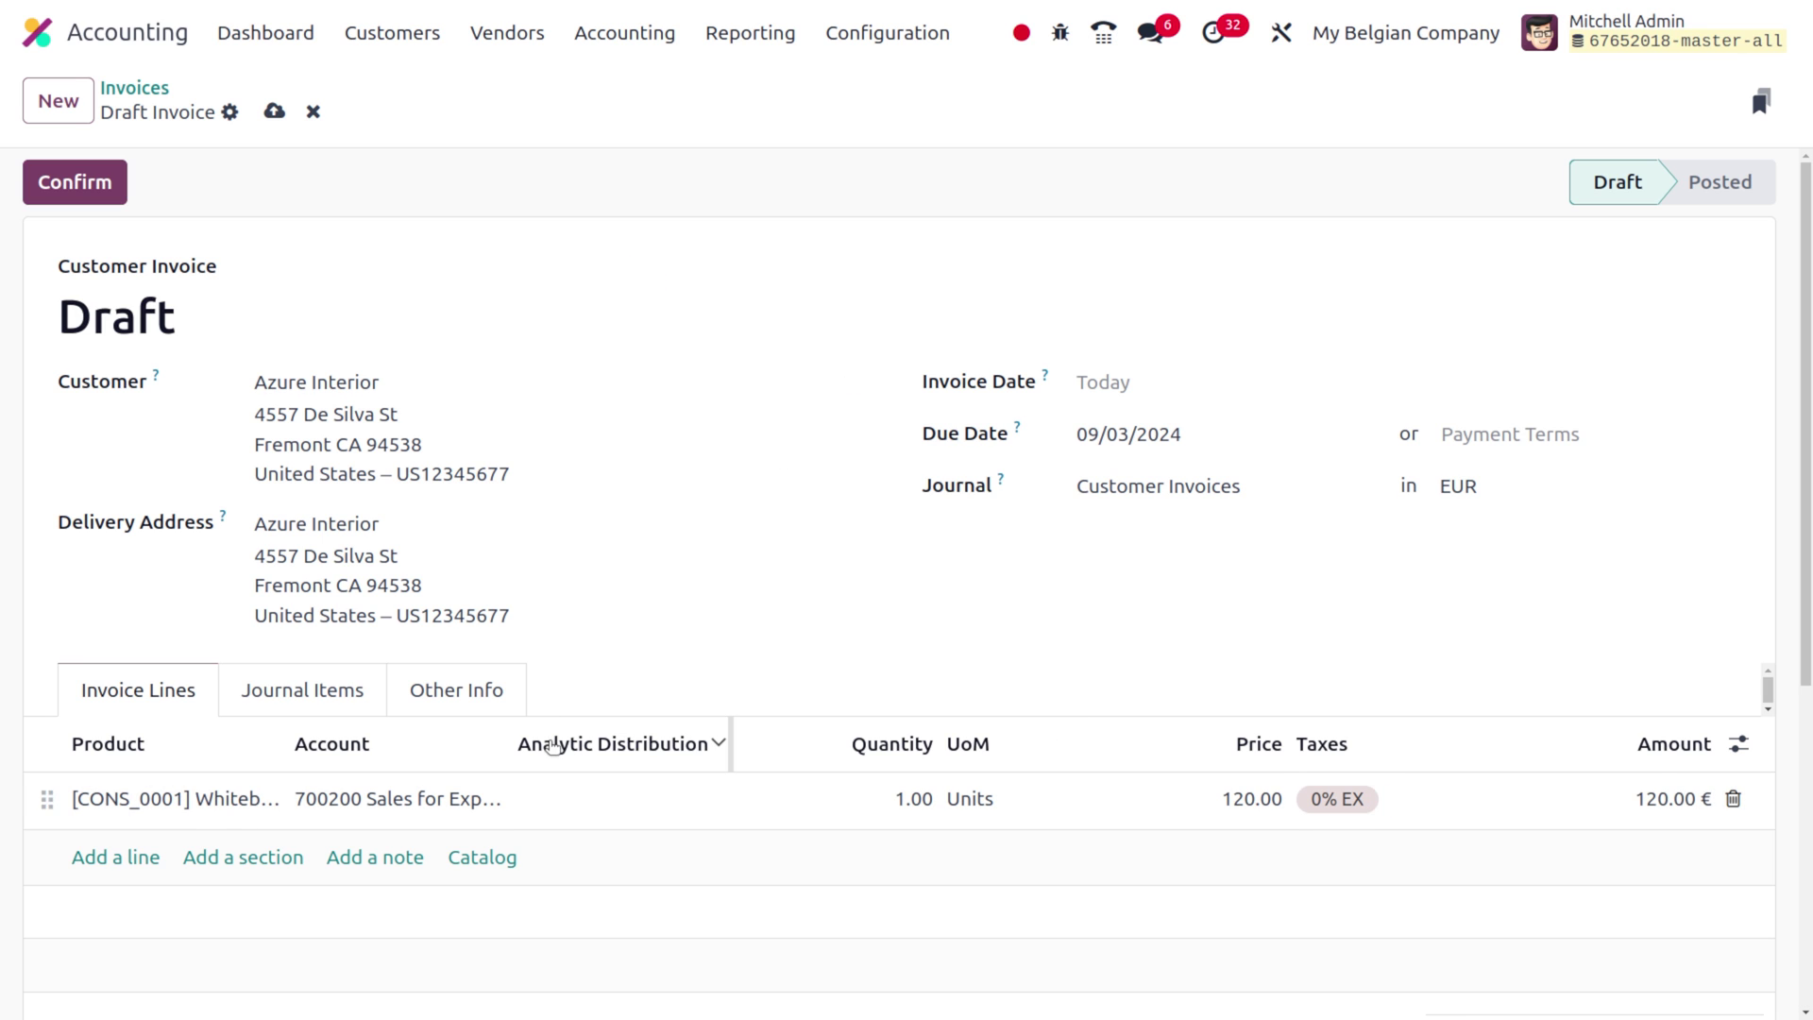
click(380, 811)
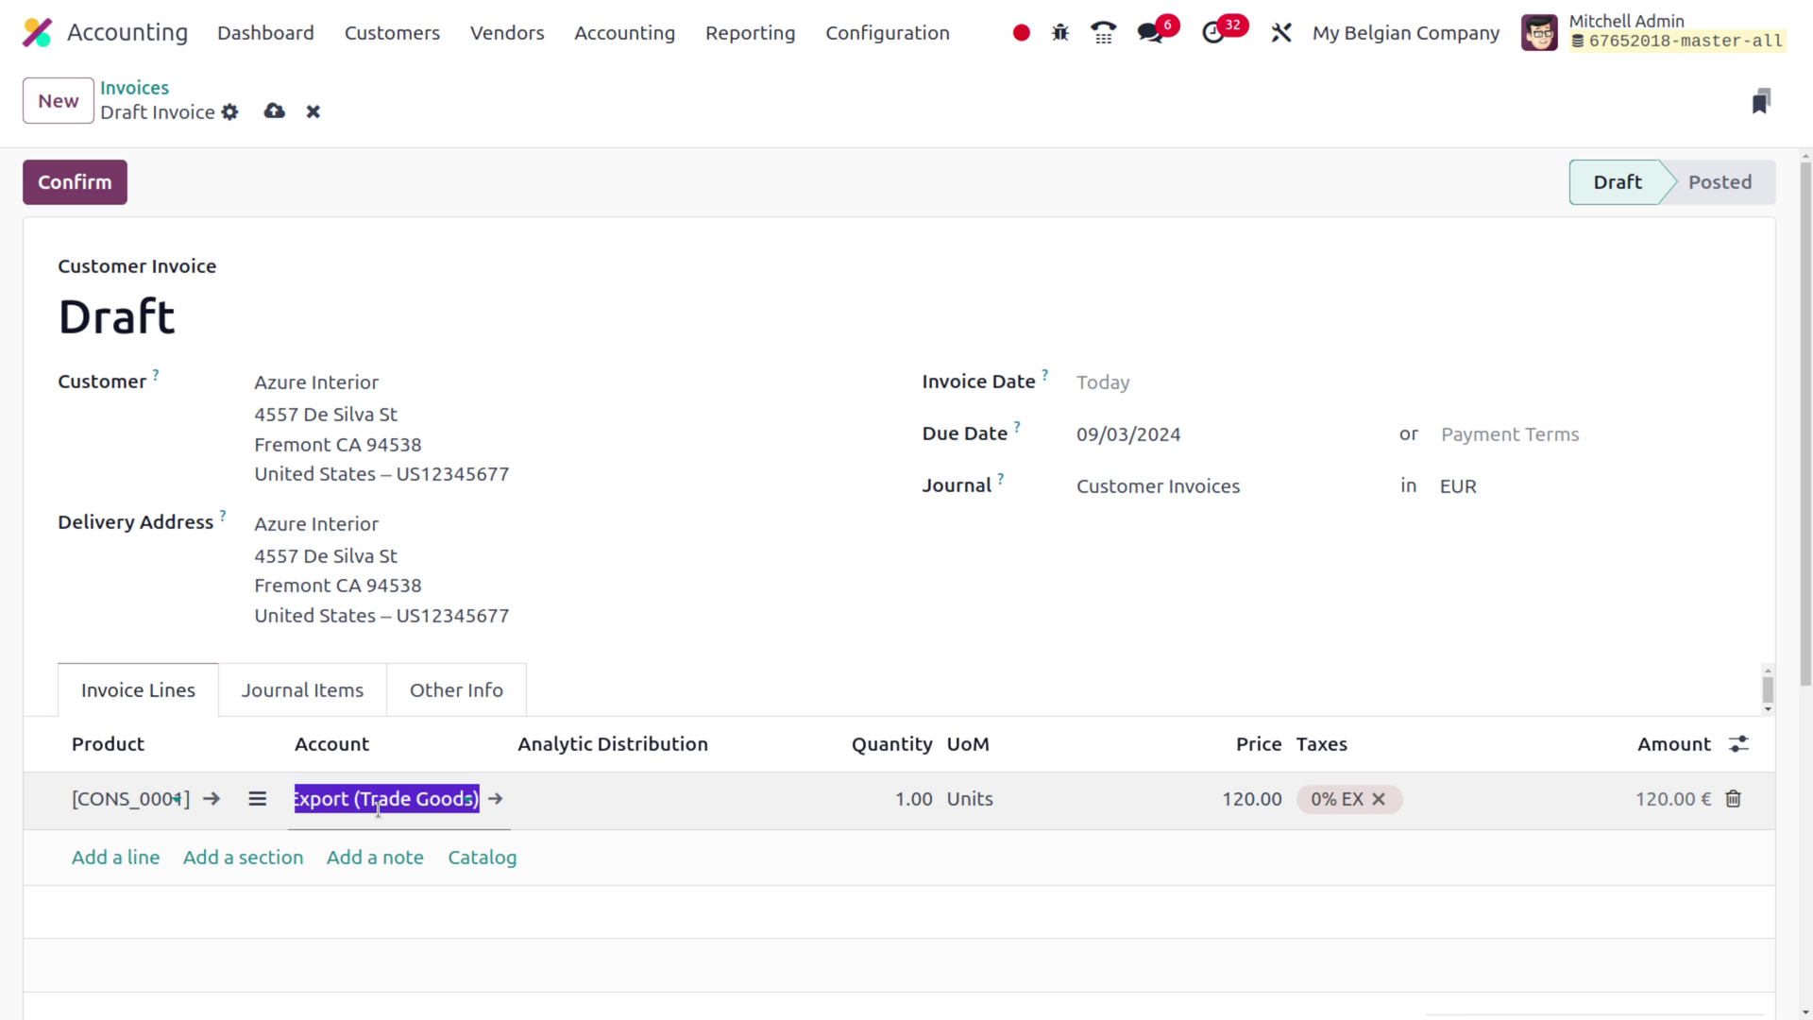
text(55)
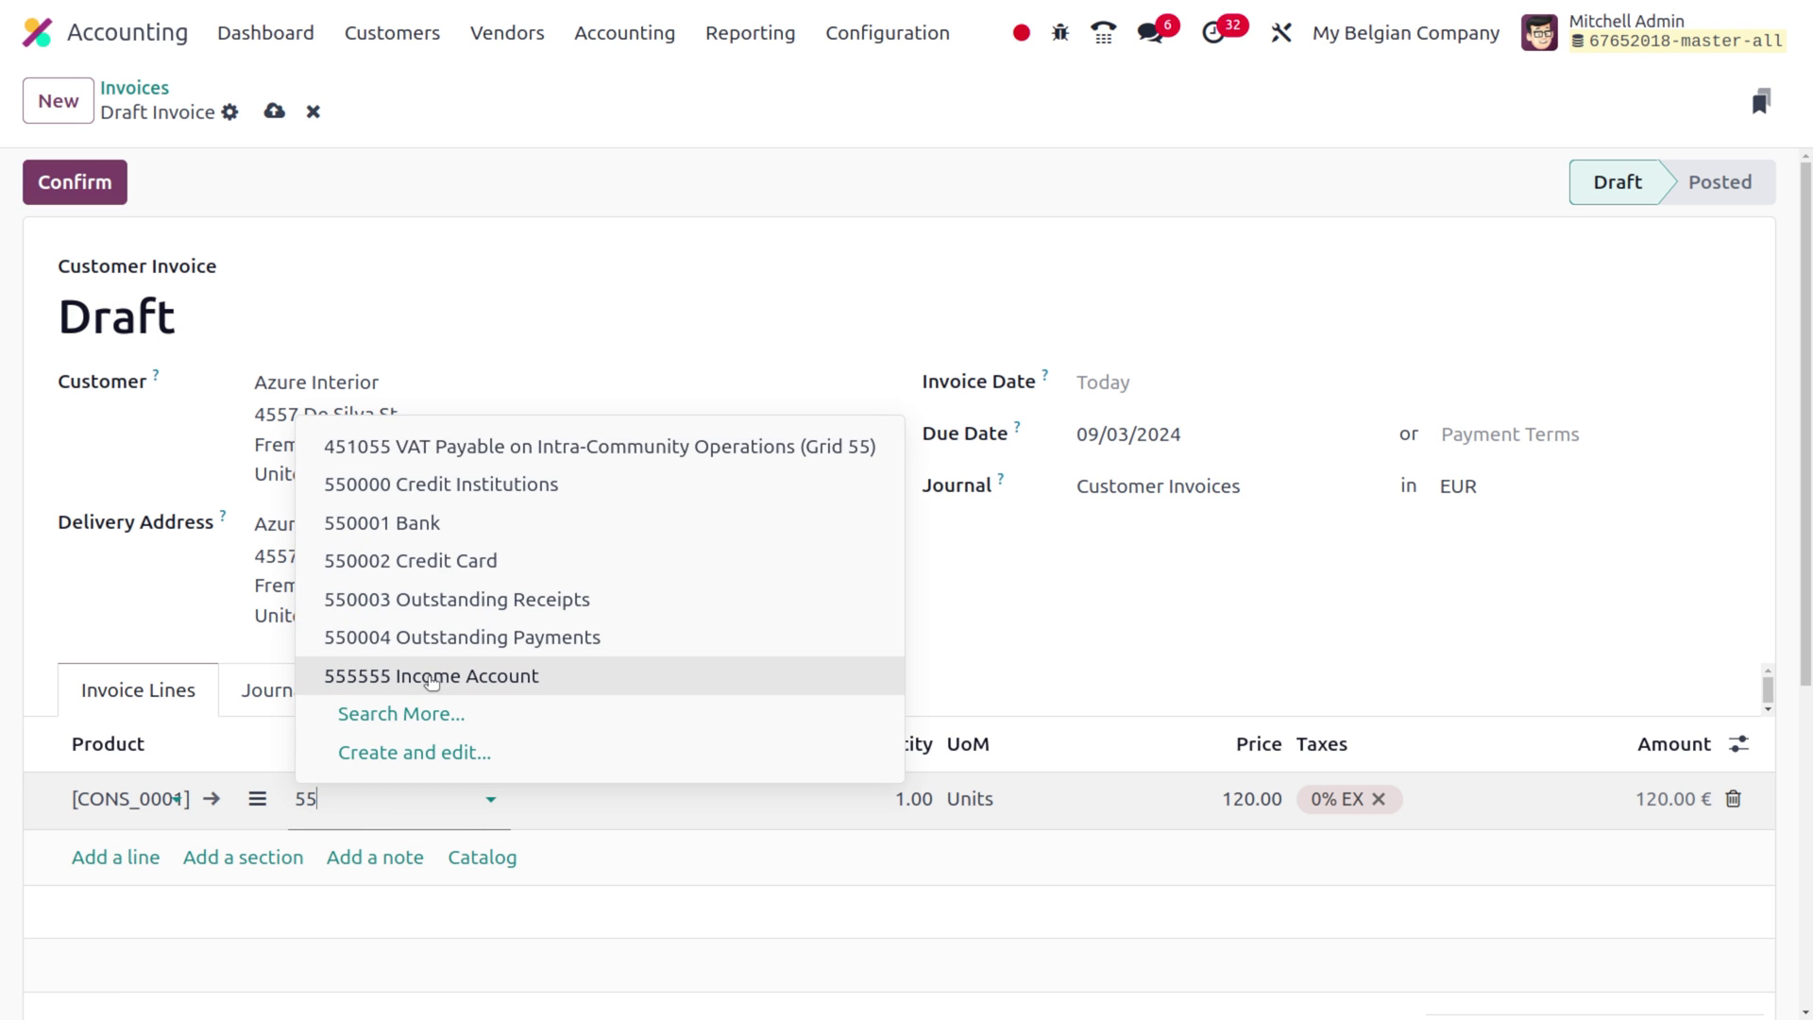
click(434, 677)
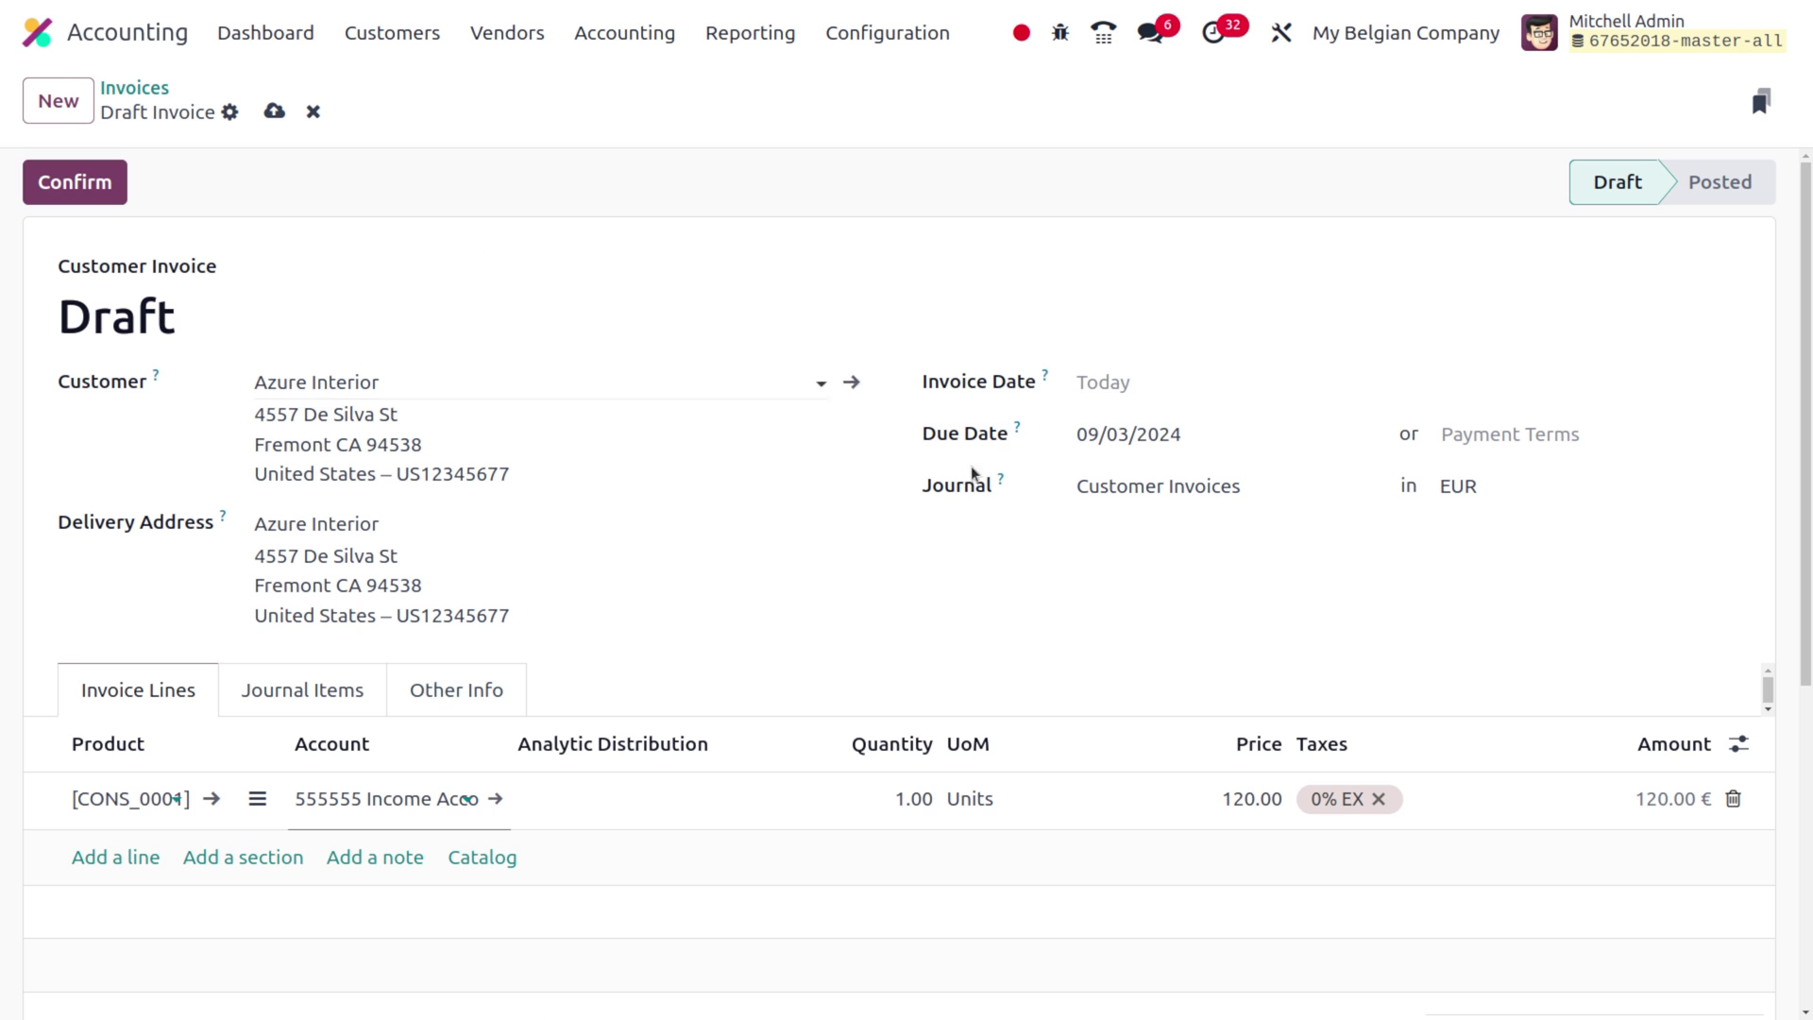
click(1380, 798)
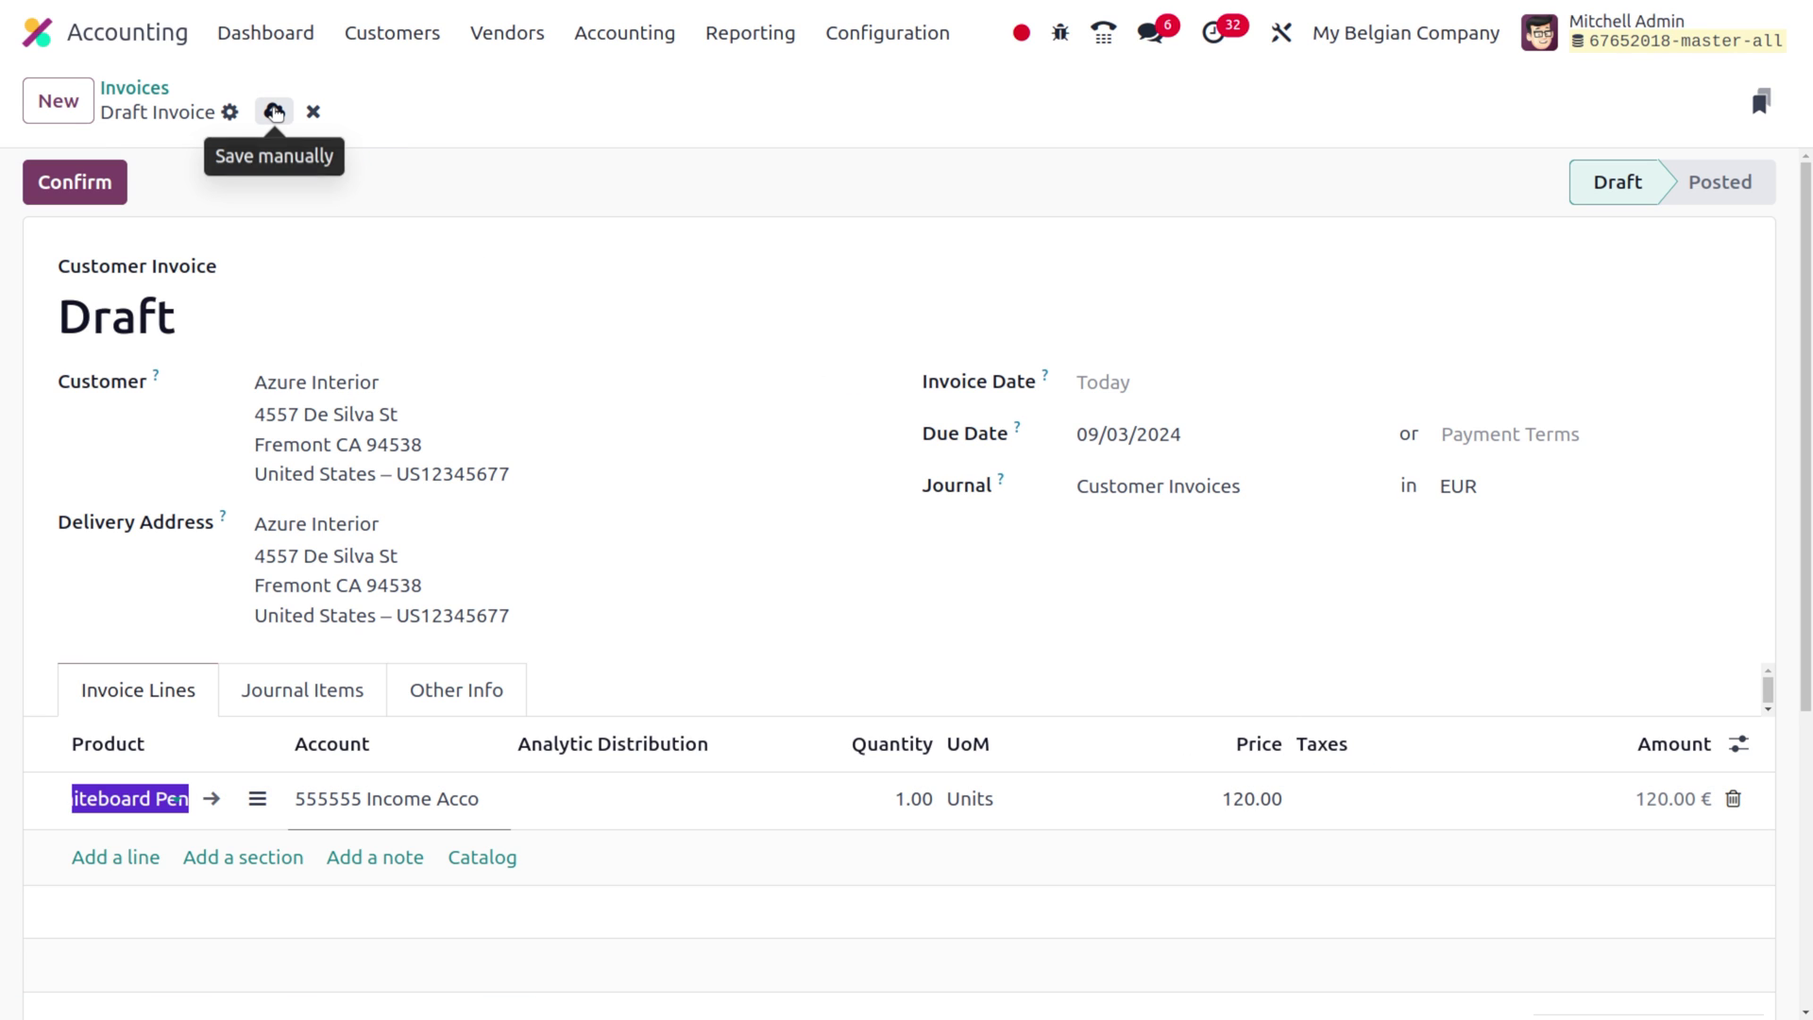
Step: Save and post the invoice as INV/2024/00008
click(274, 112)
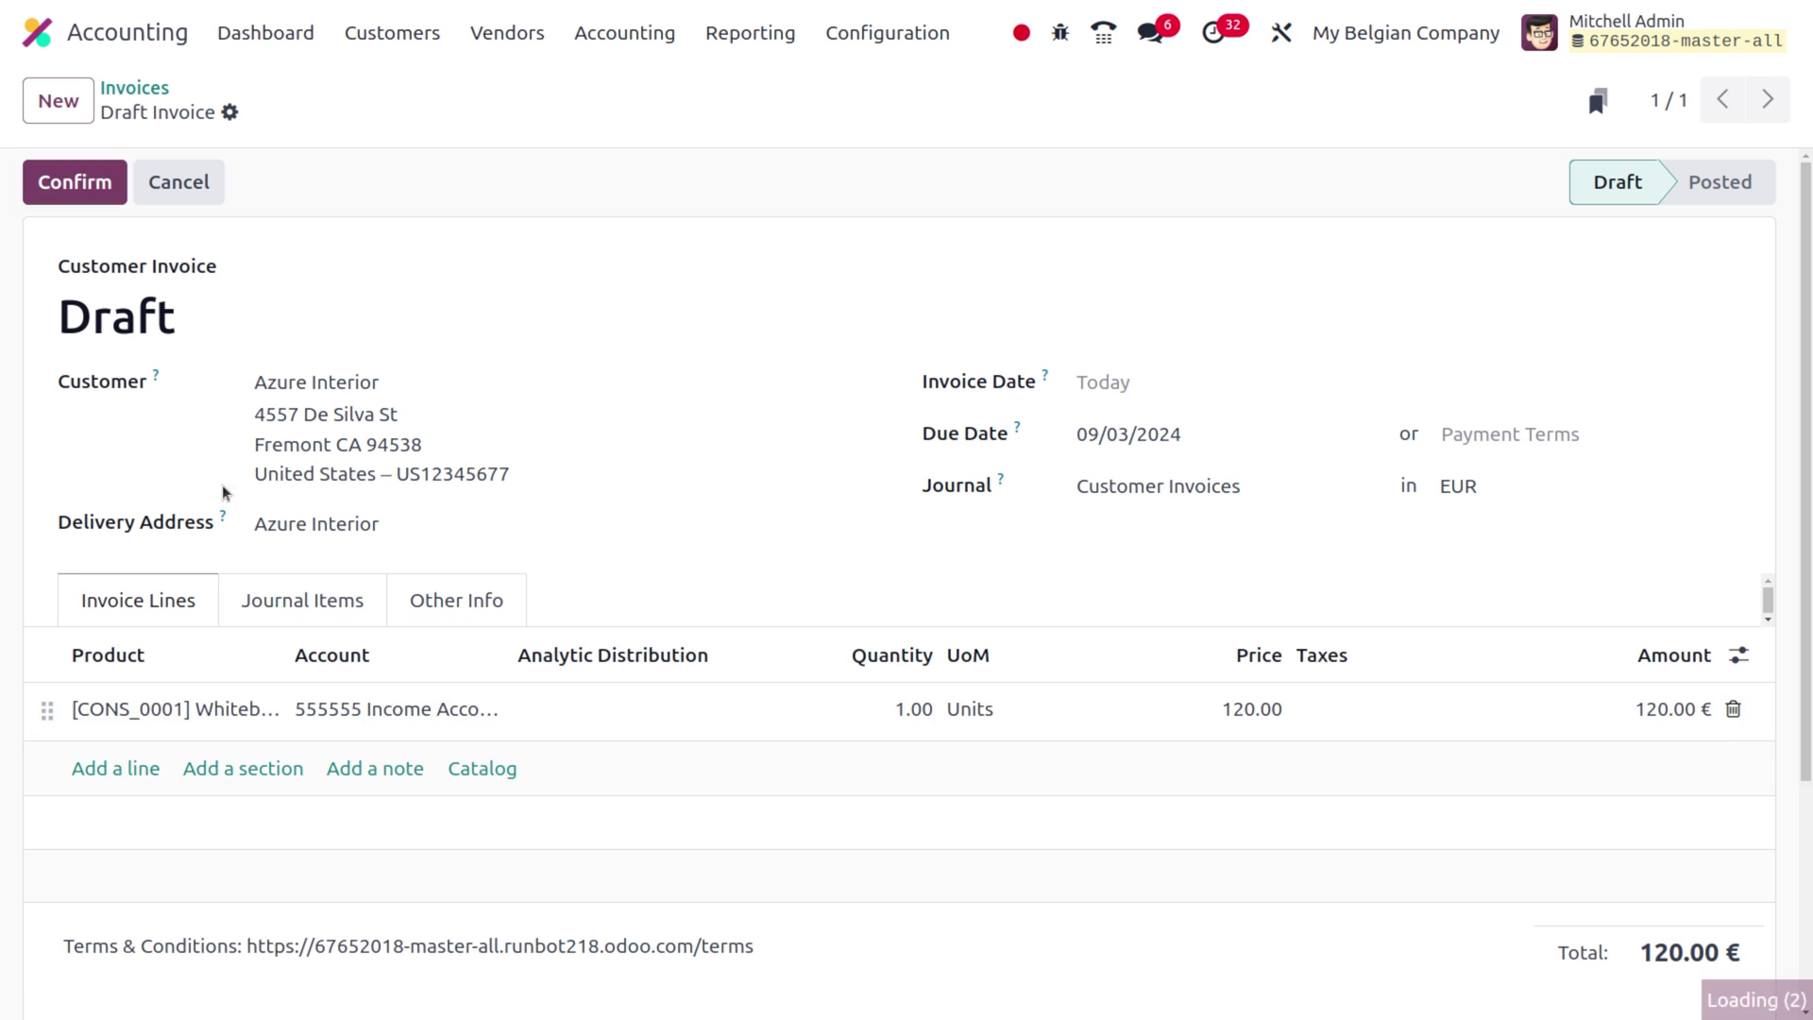
scroll(547, 782, down, 5)
scroll(547, 782, up, 5)
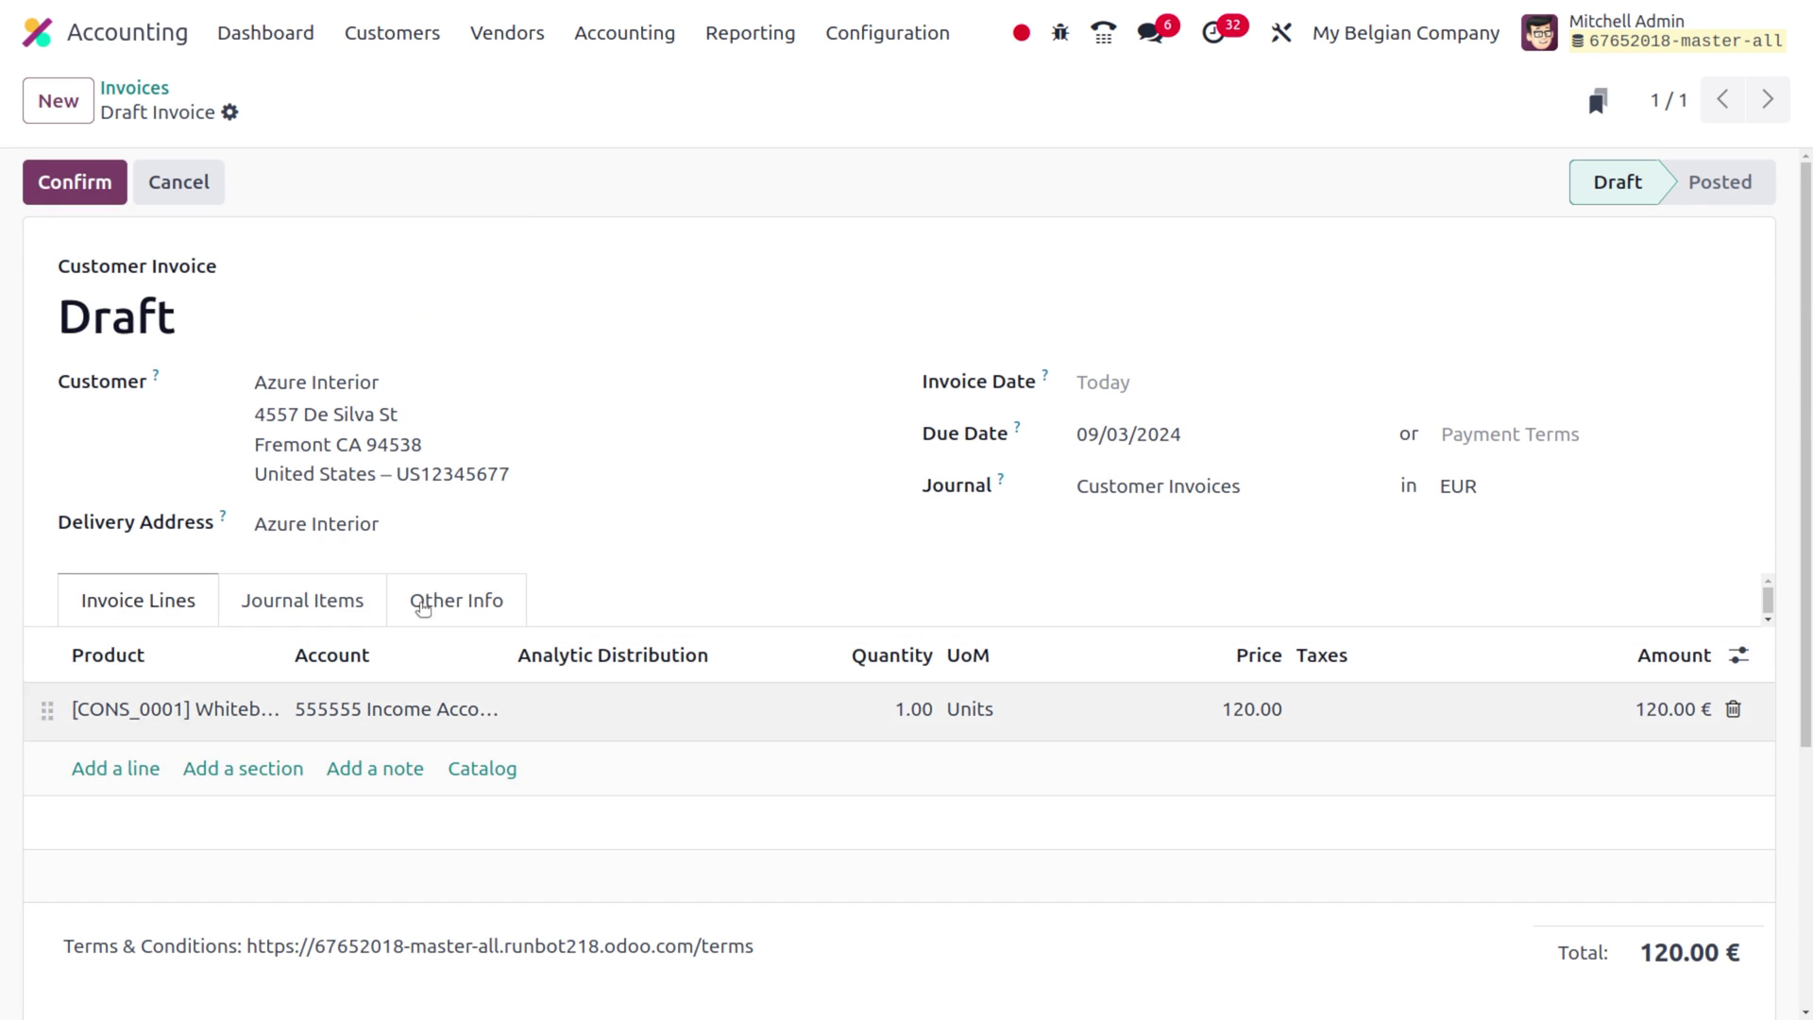
click(54, 197)
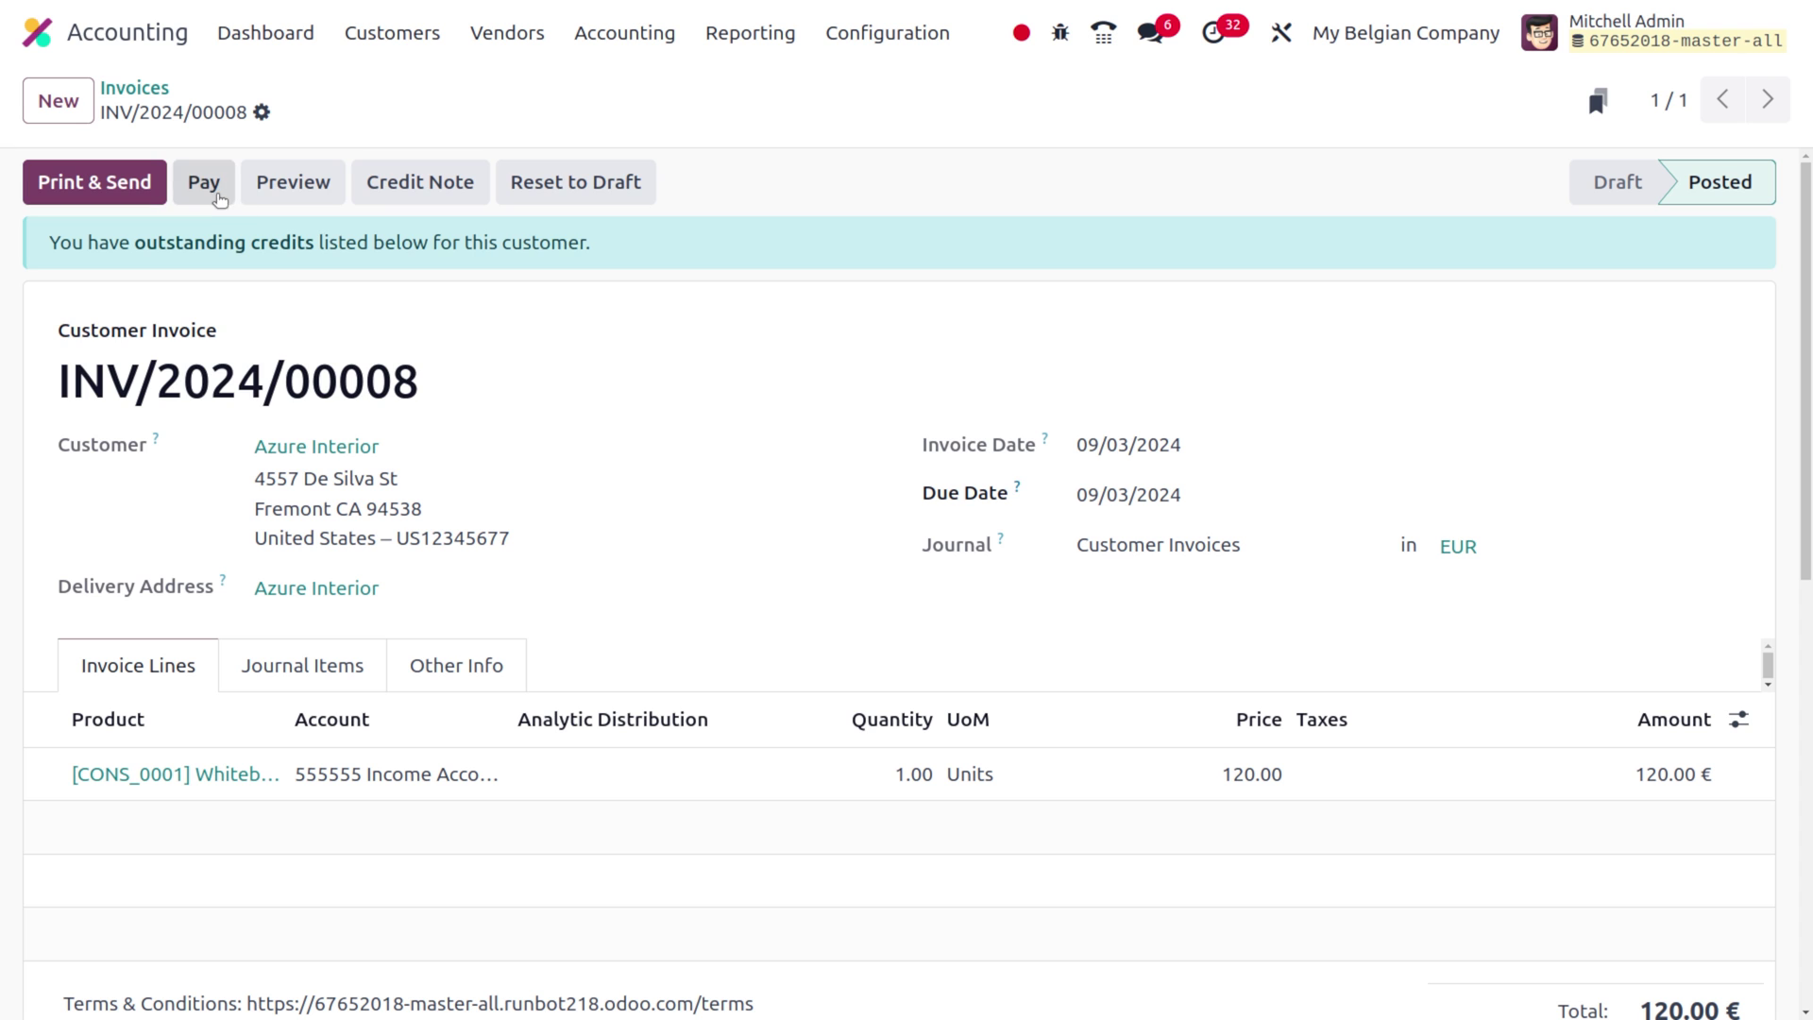
Step: Register a 120.00 € payment against invoice INV/2024/00008
click(216, 200)
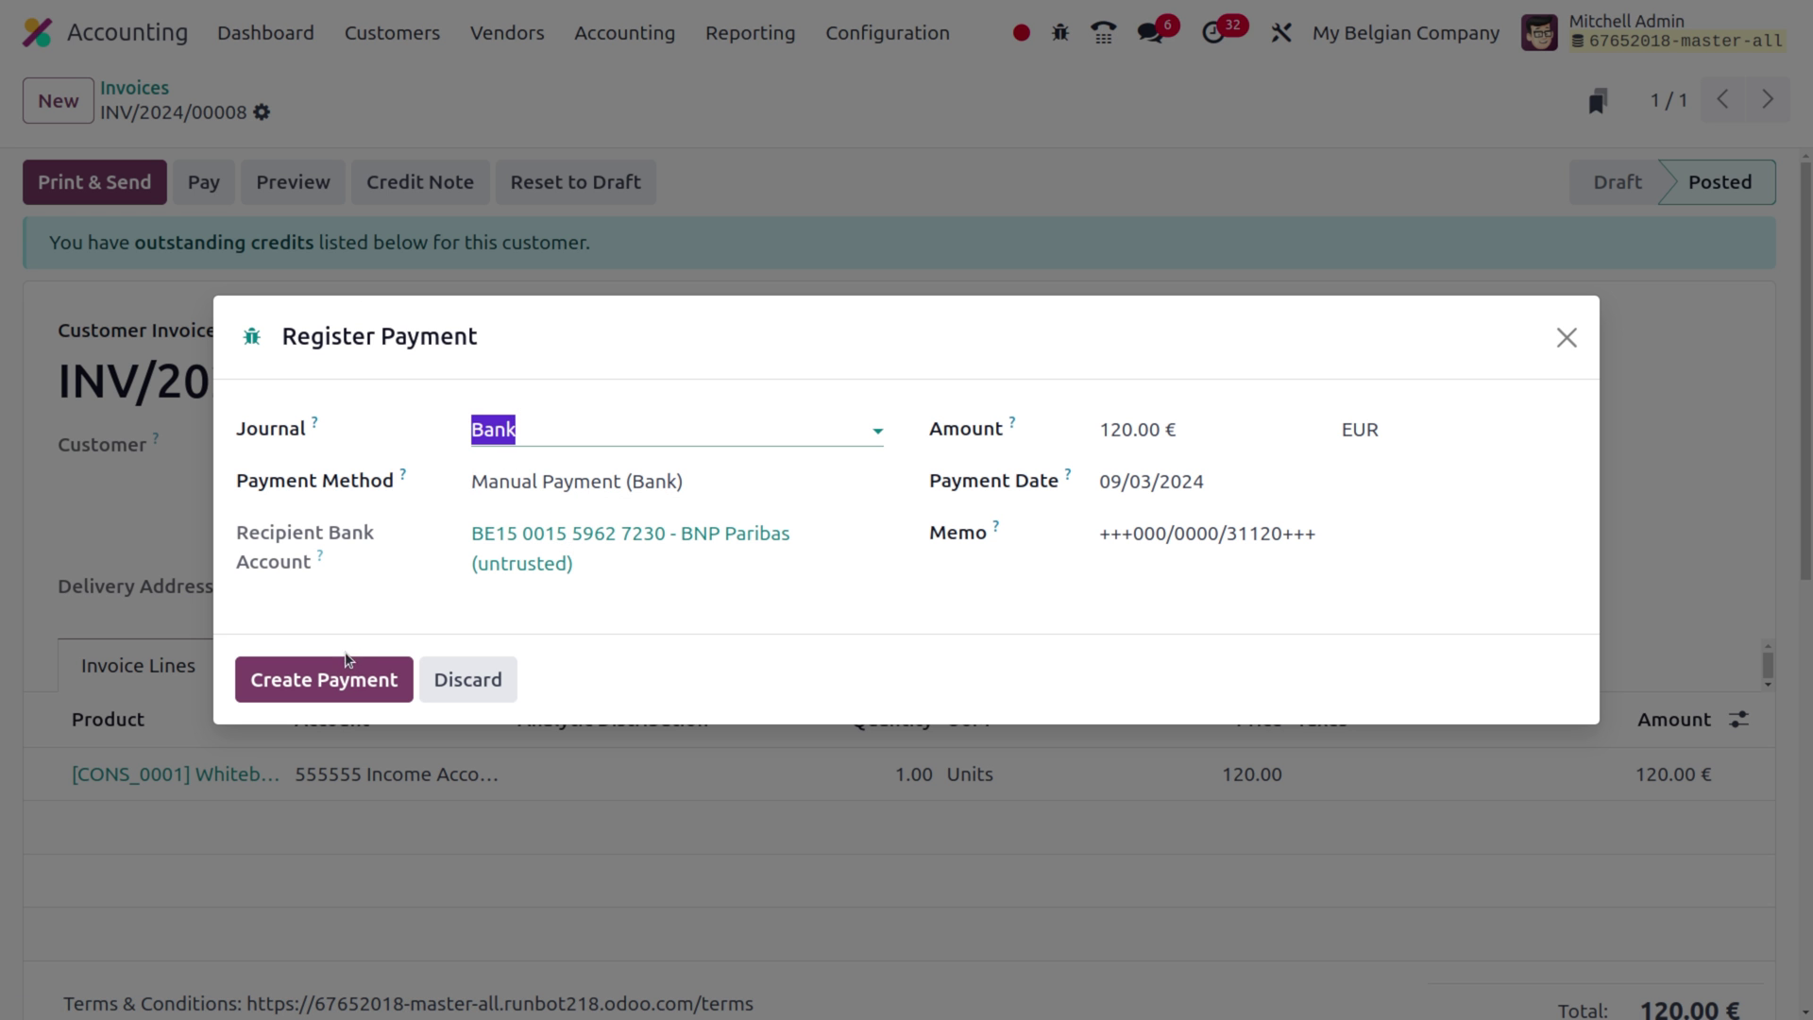
click(375, 673)
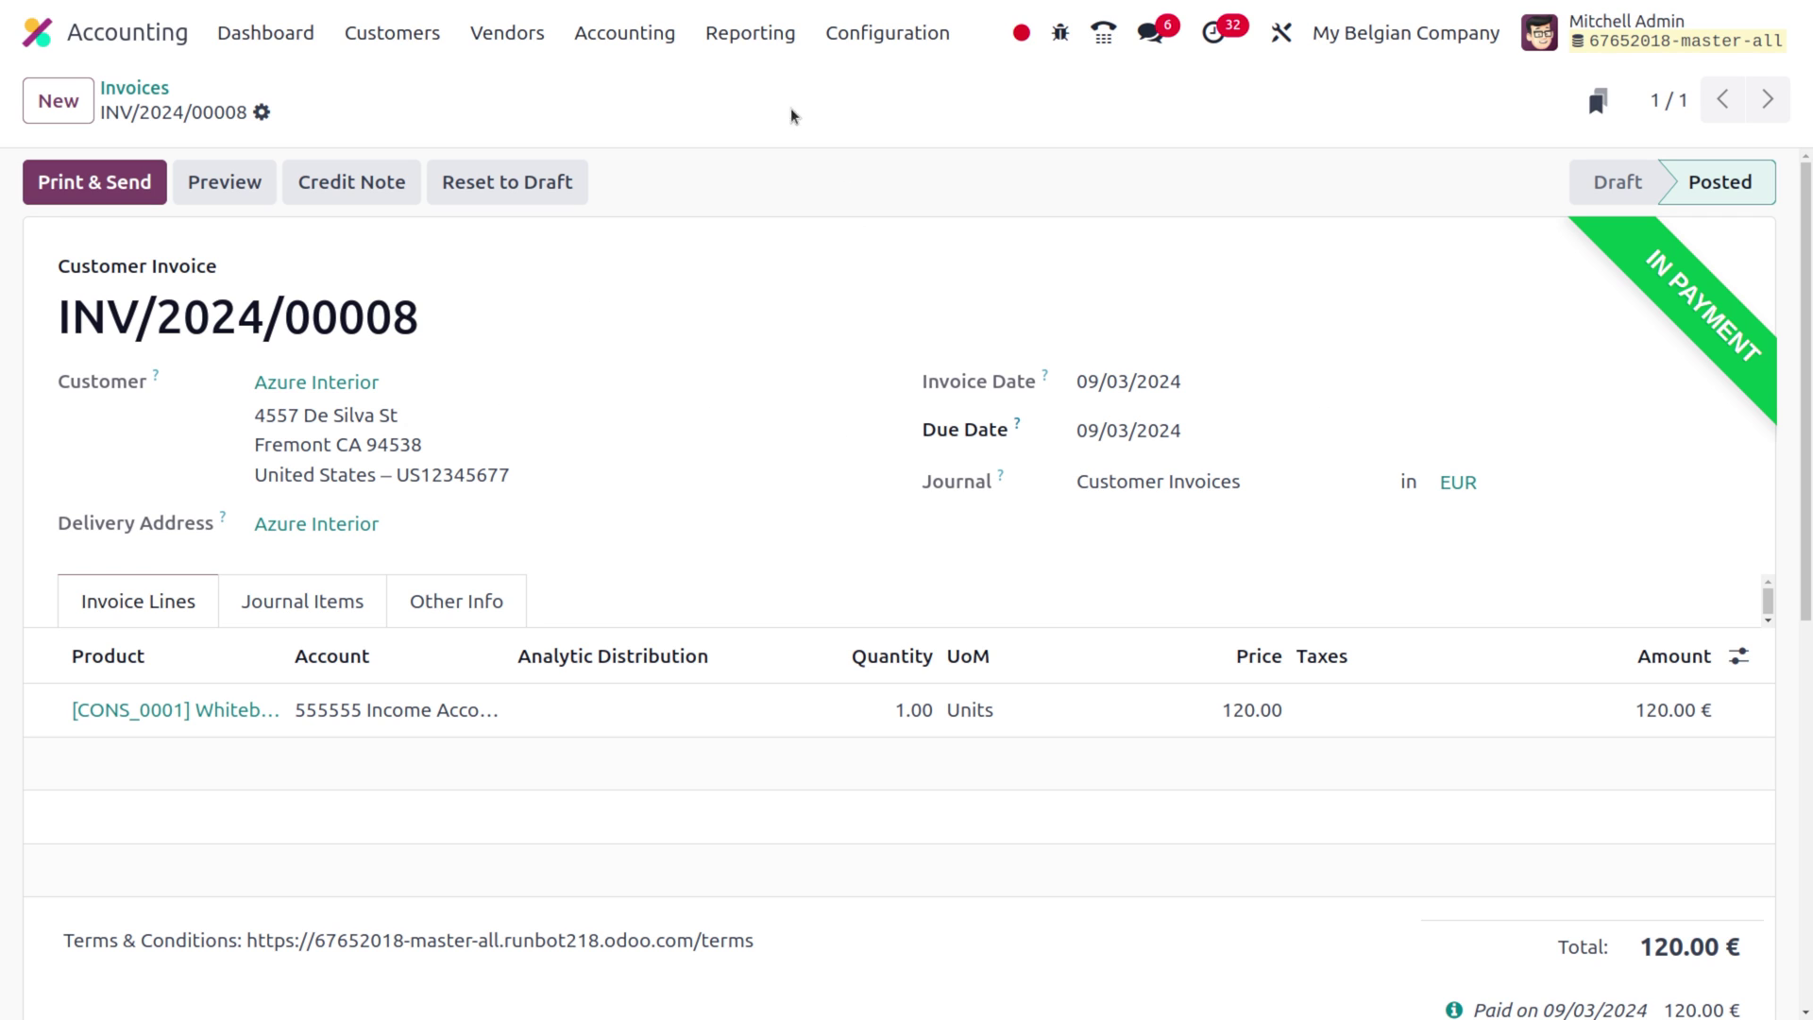
click(866, 36)
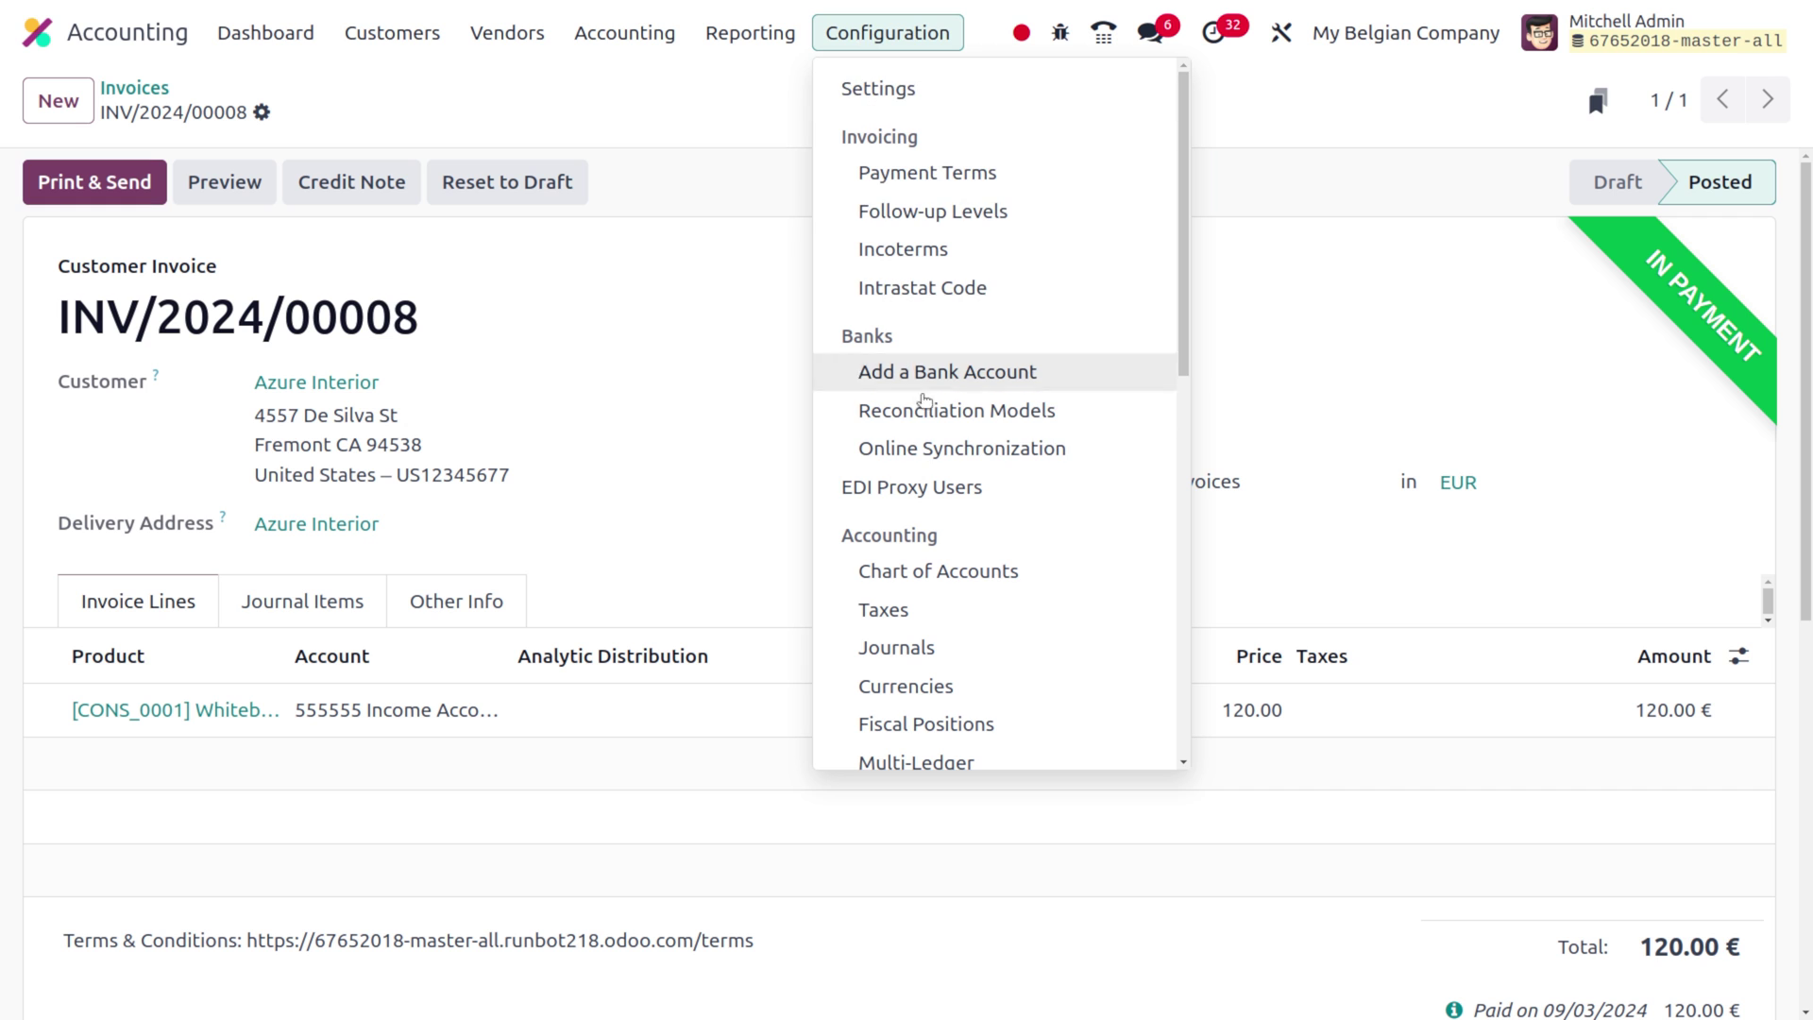
Step: Find account 555 in the Chart of Accounts and open 555555 Income Account, balance -120.00
click(976, 570)
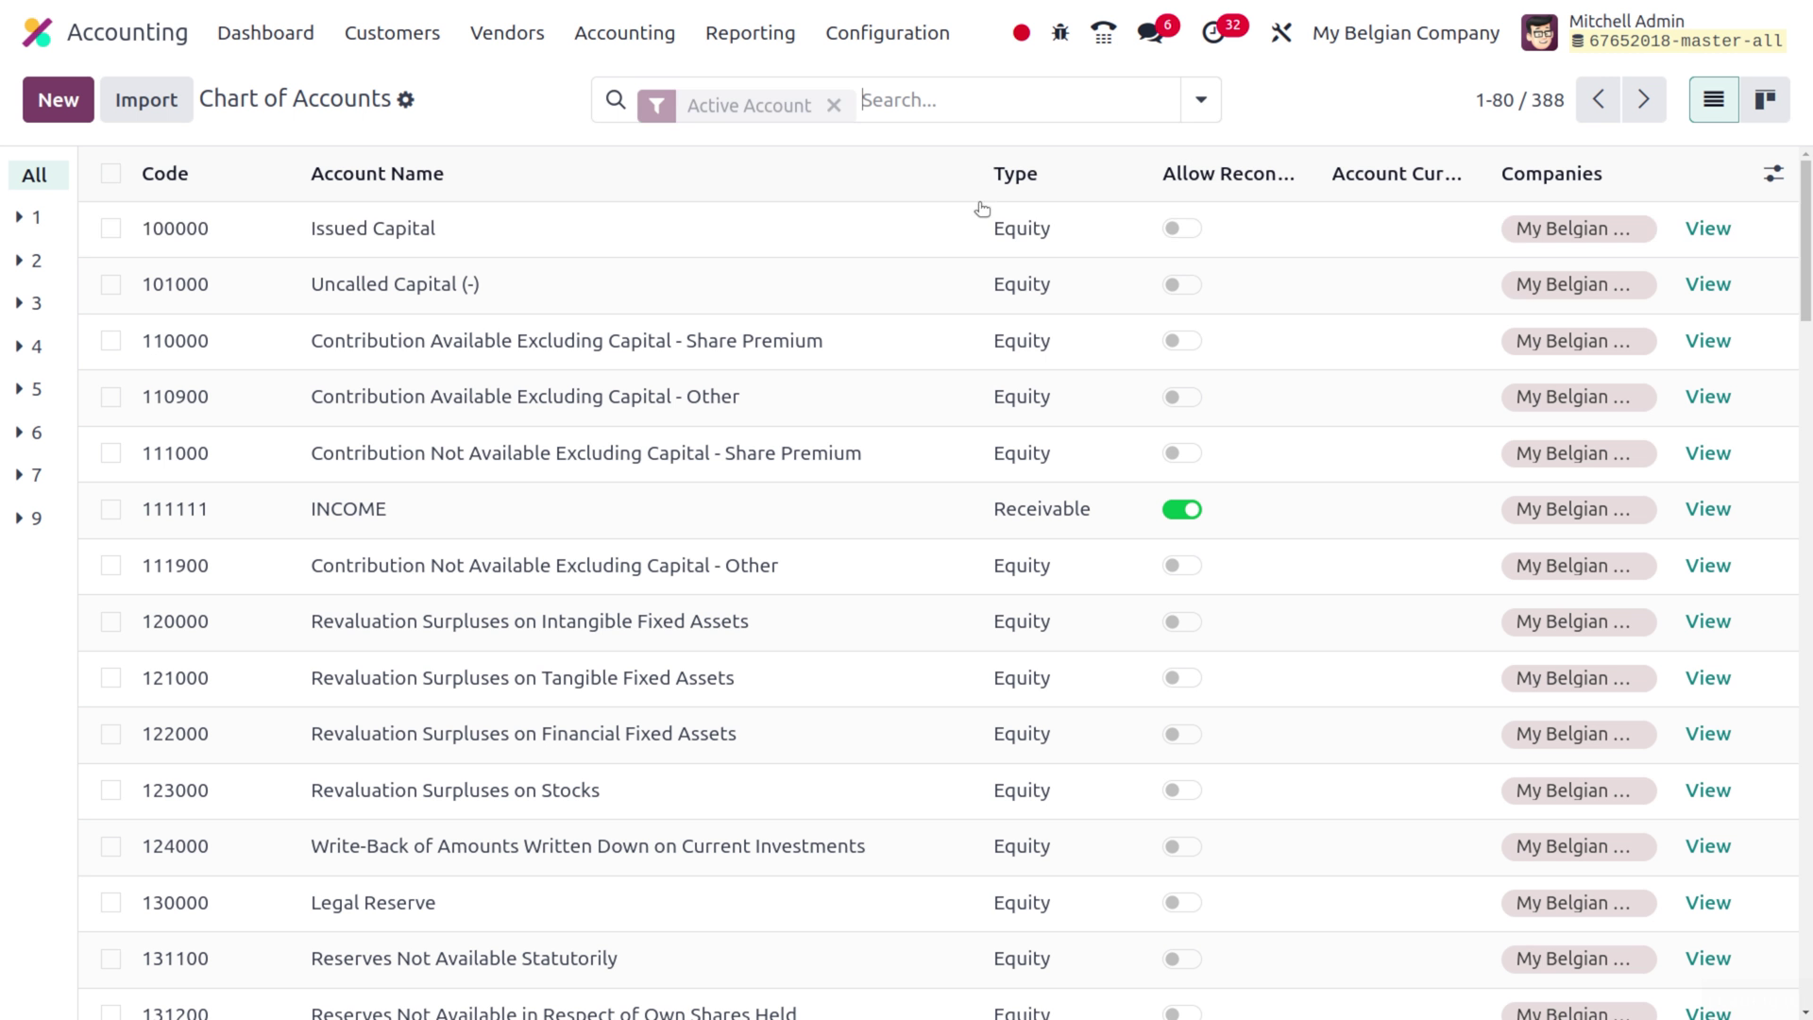
click(833, 100)
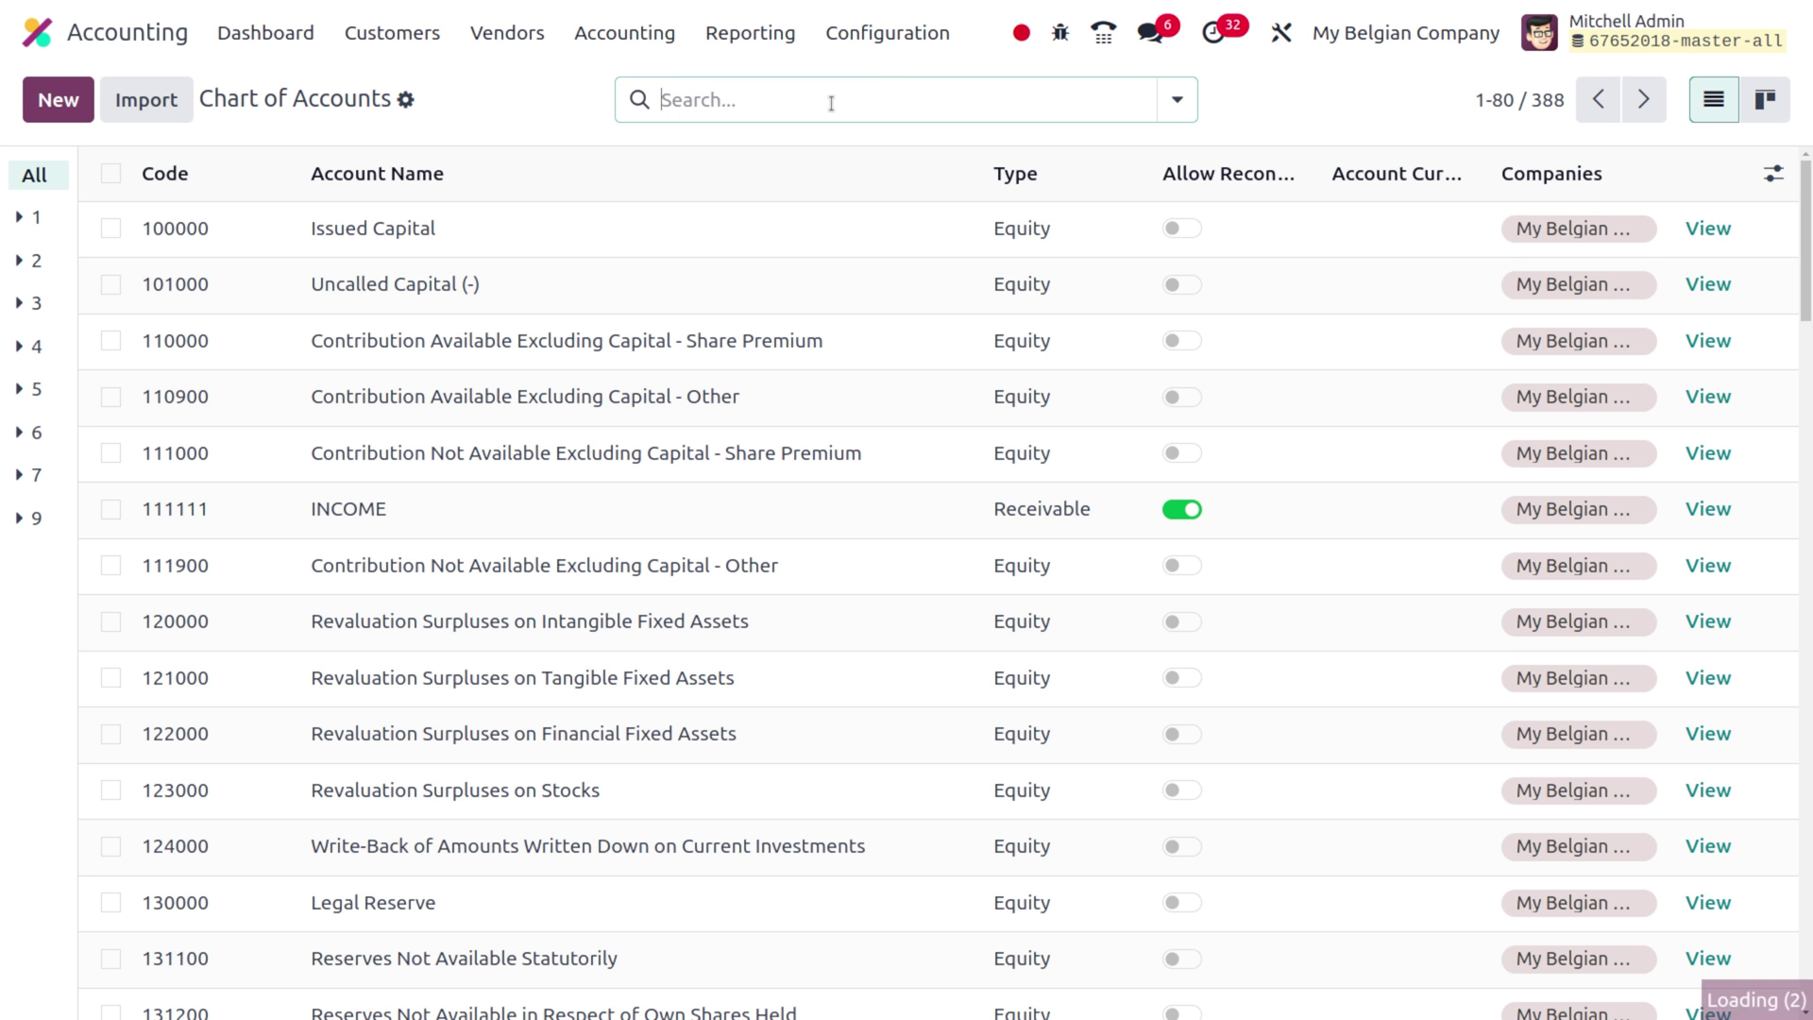
text(555)
key(Return)
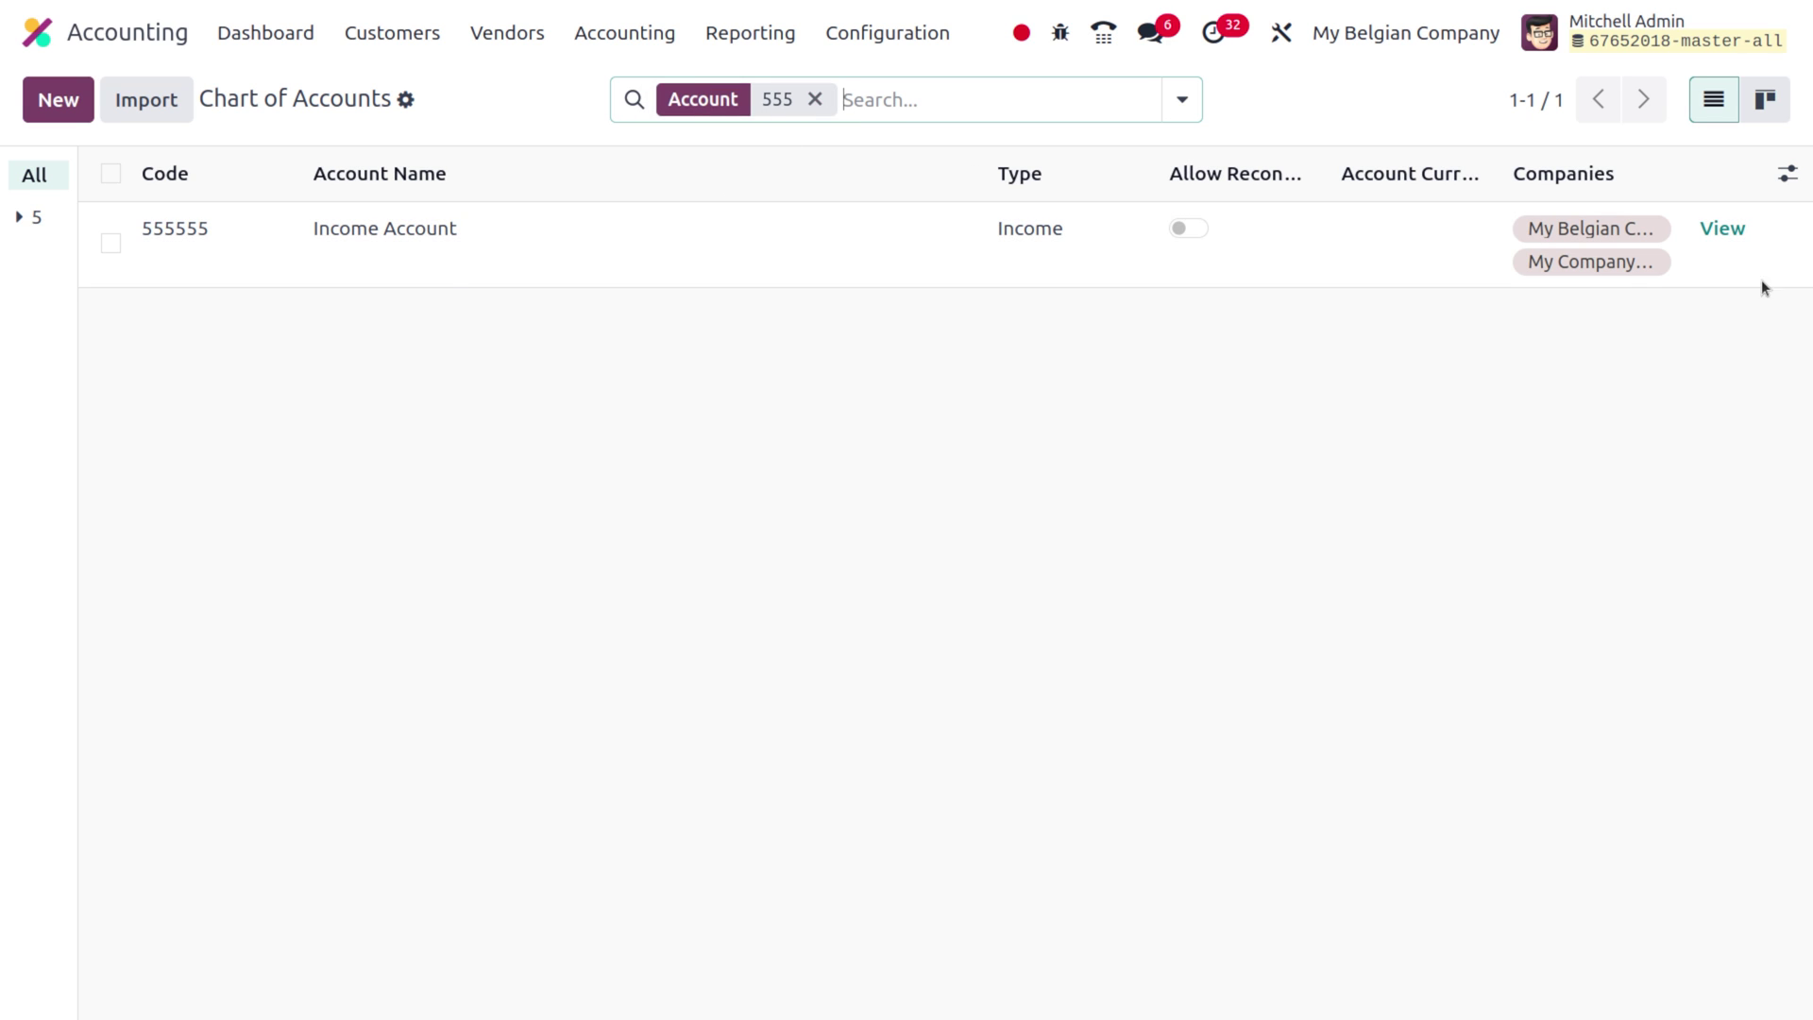
click(1722, 229)
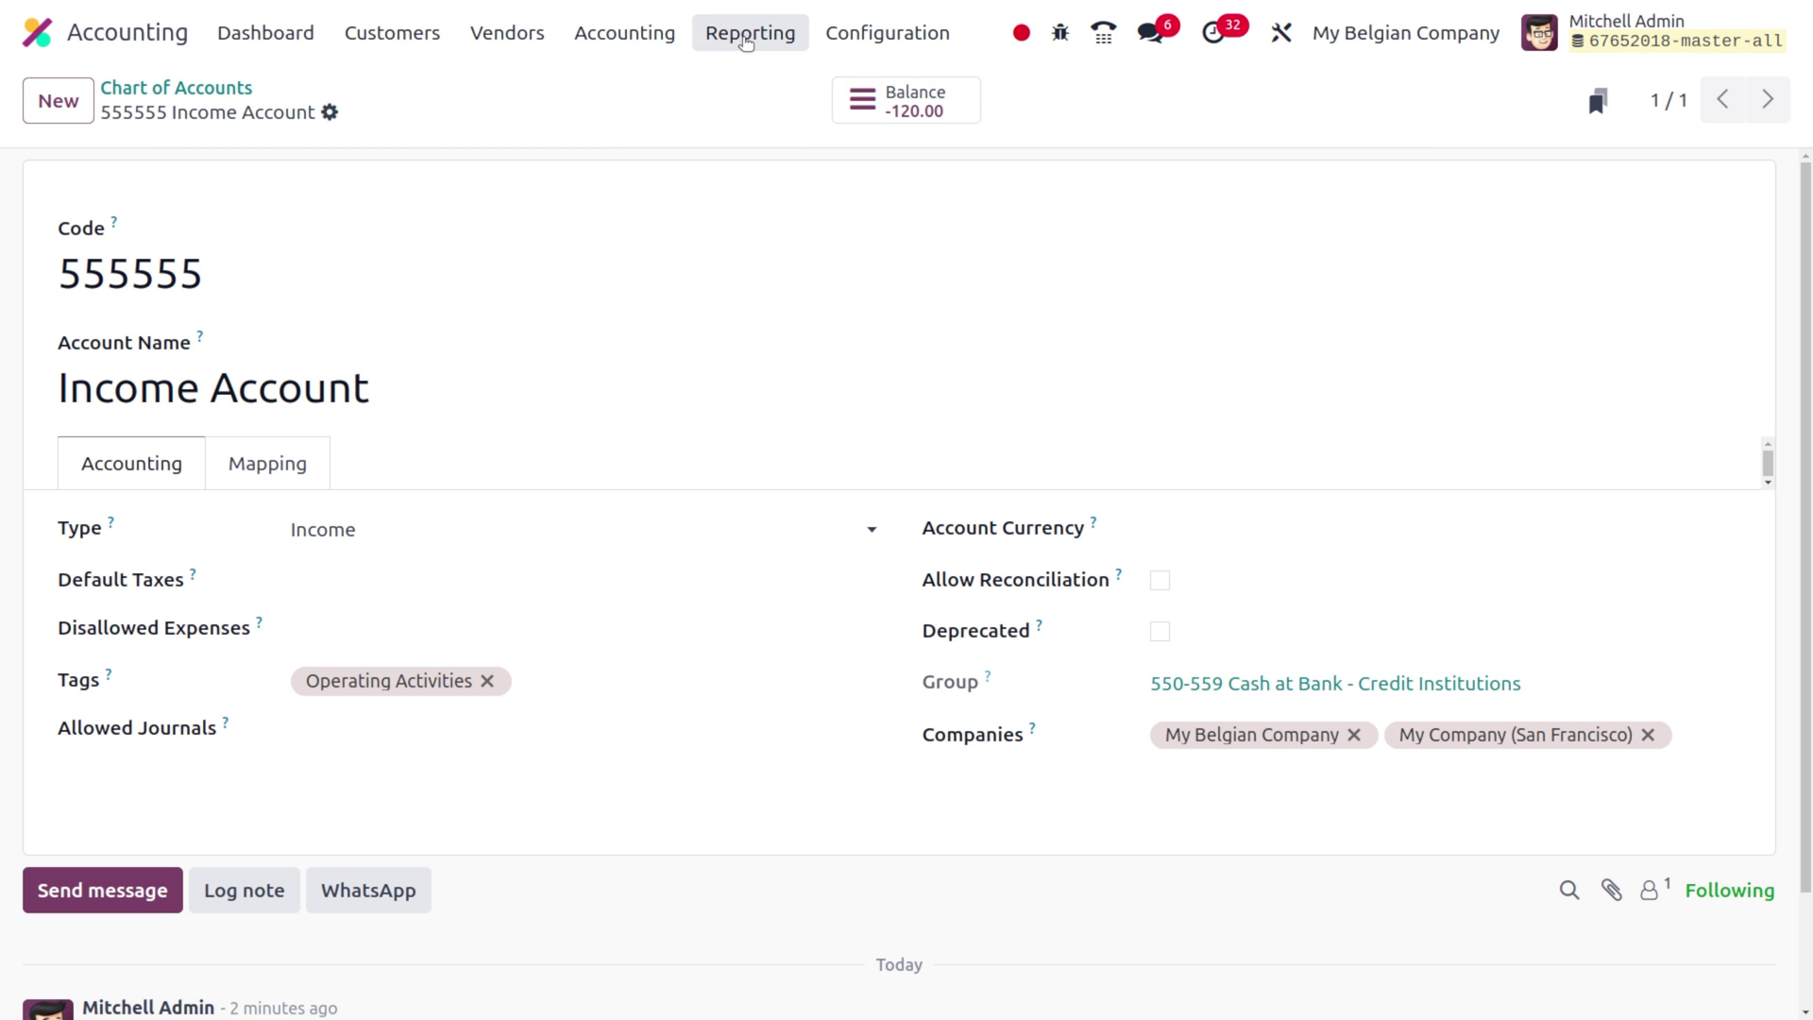
click(748, 39)
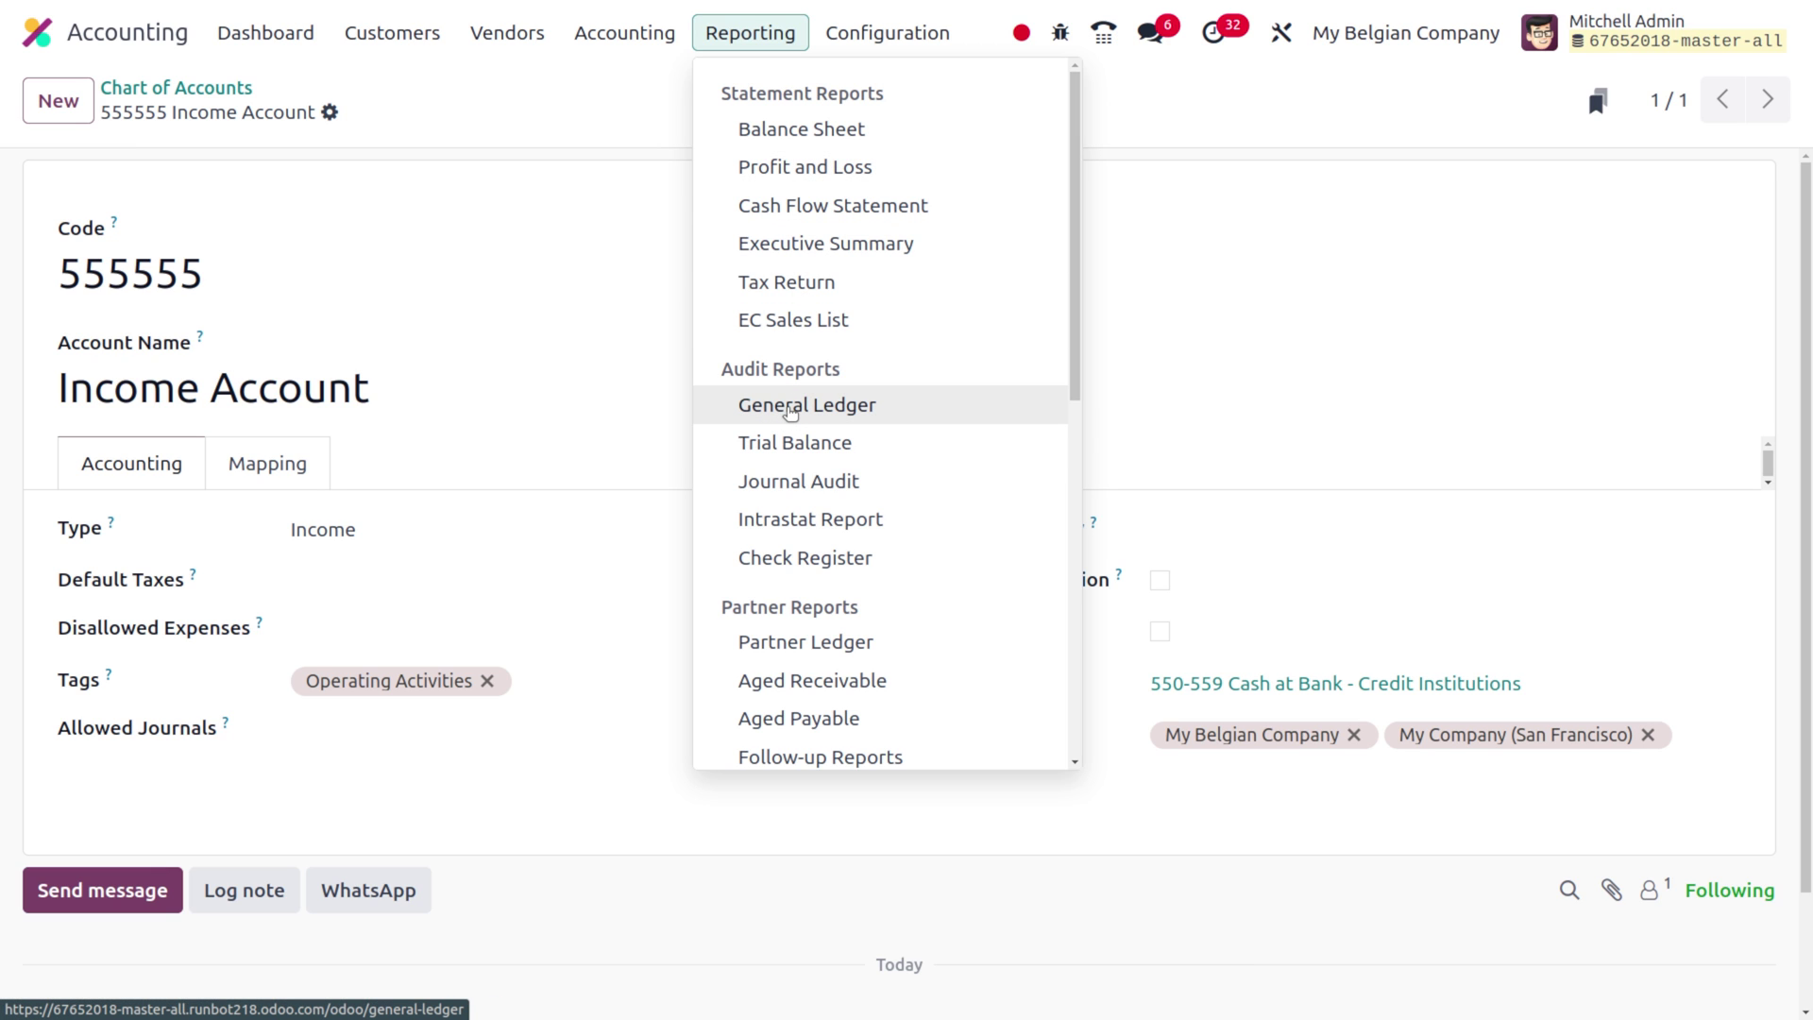
Step: Show the General Ledger limited to the Customer Invoices journal
click(789, 406)
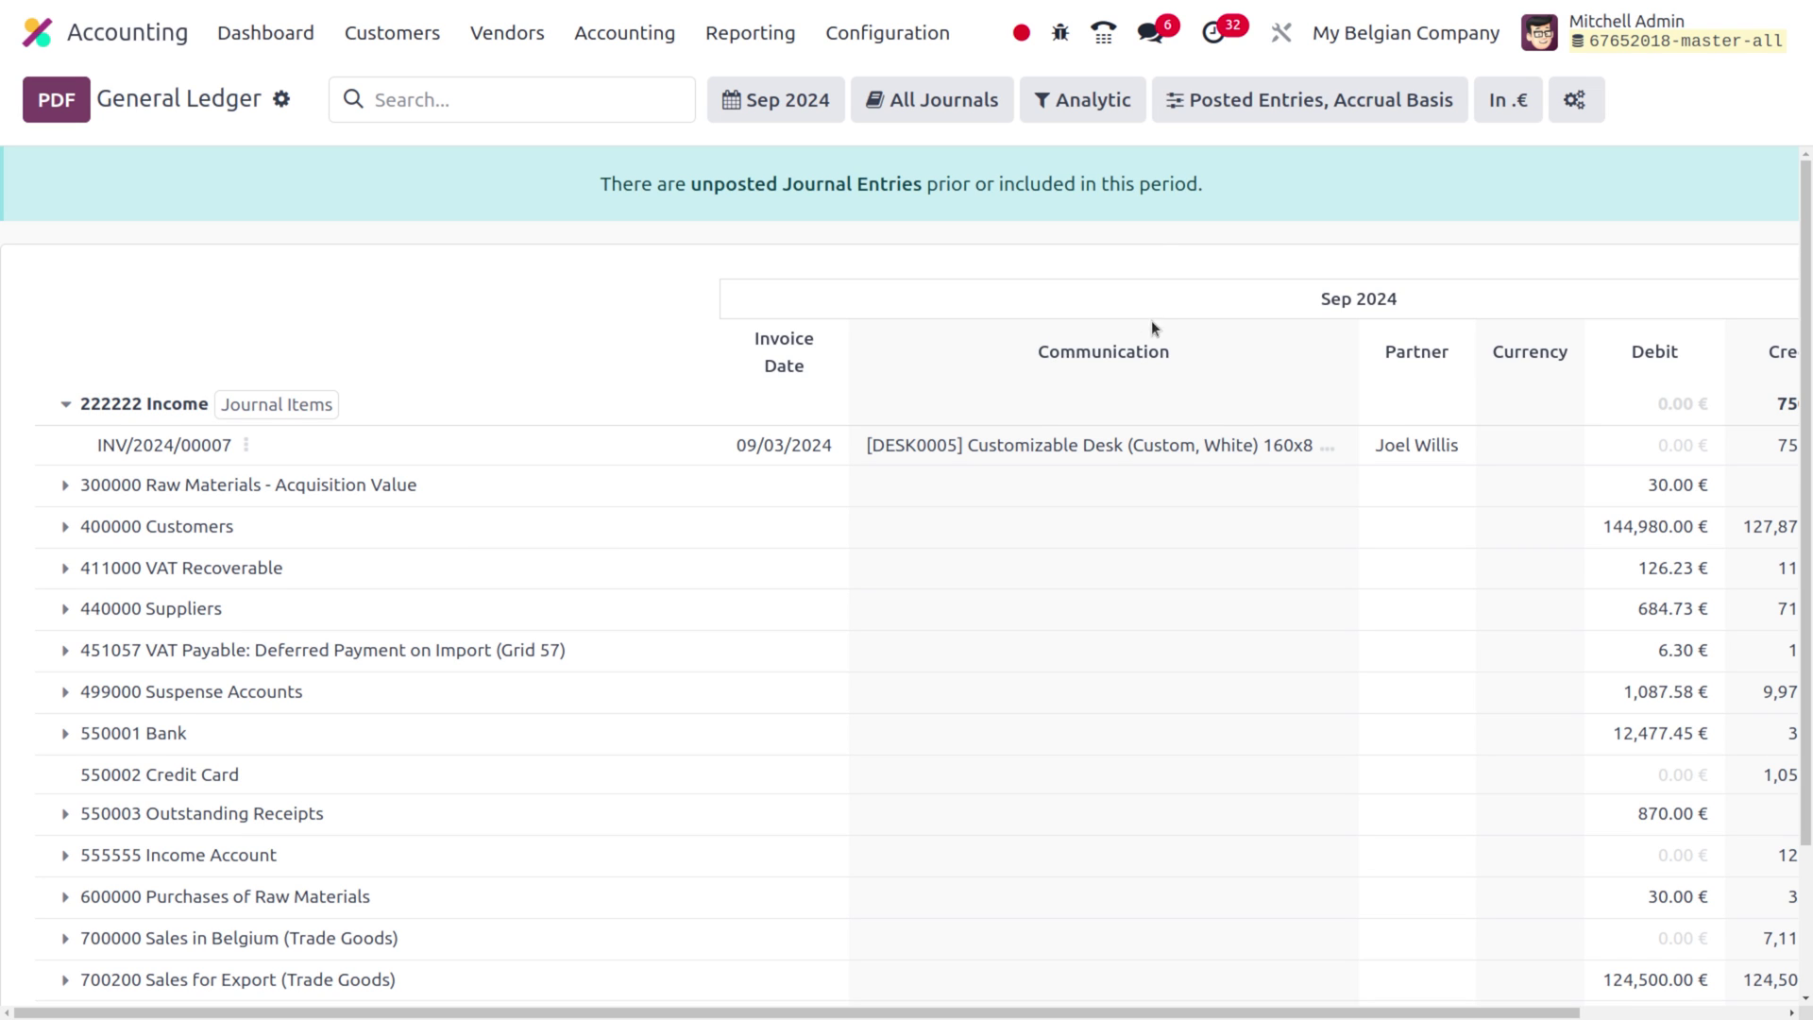
click(991, 111)
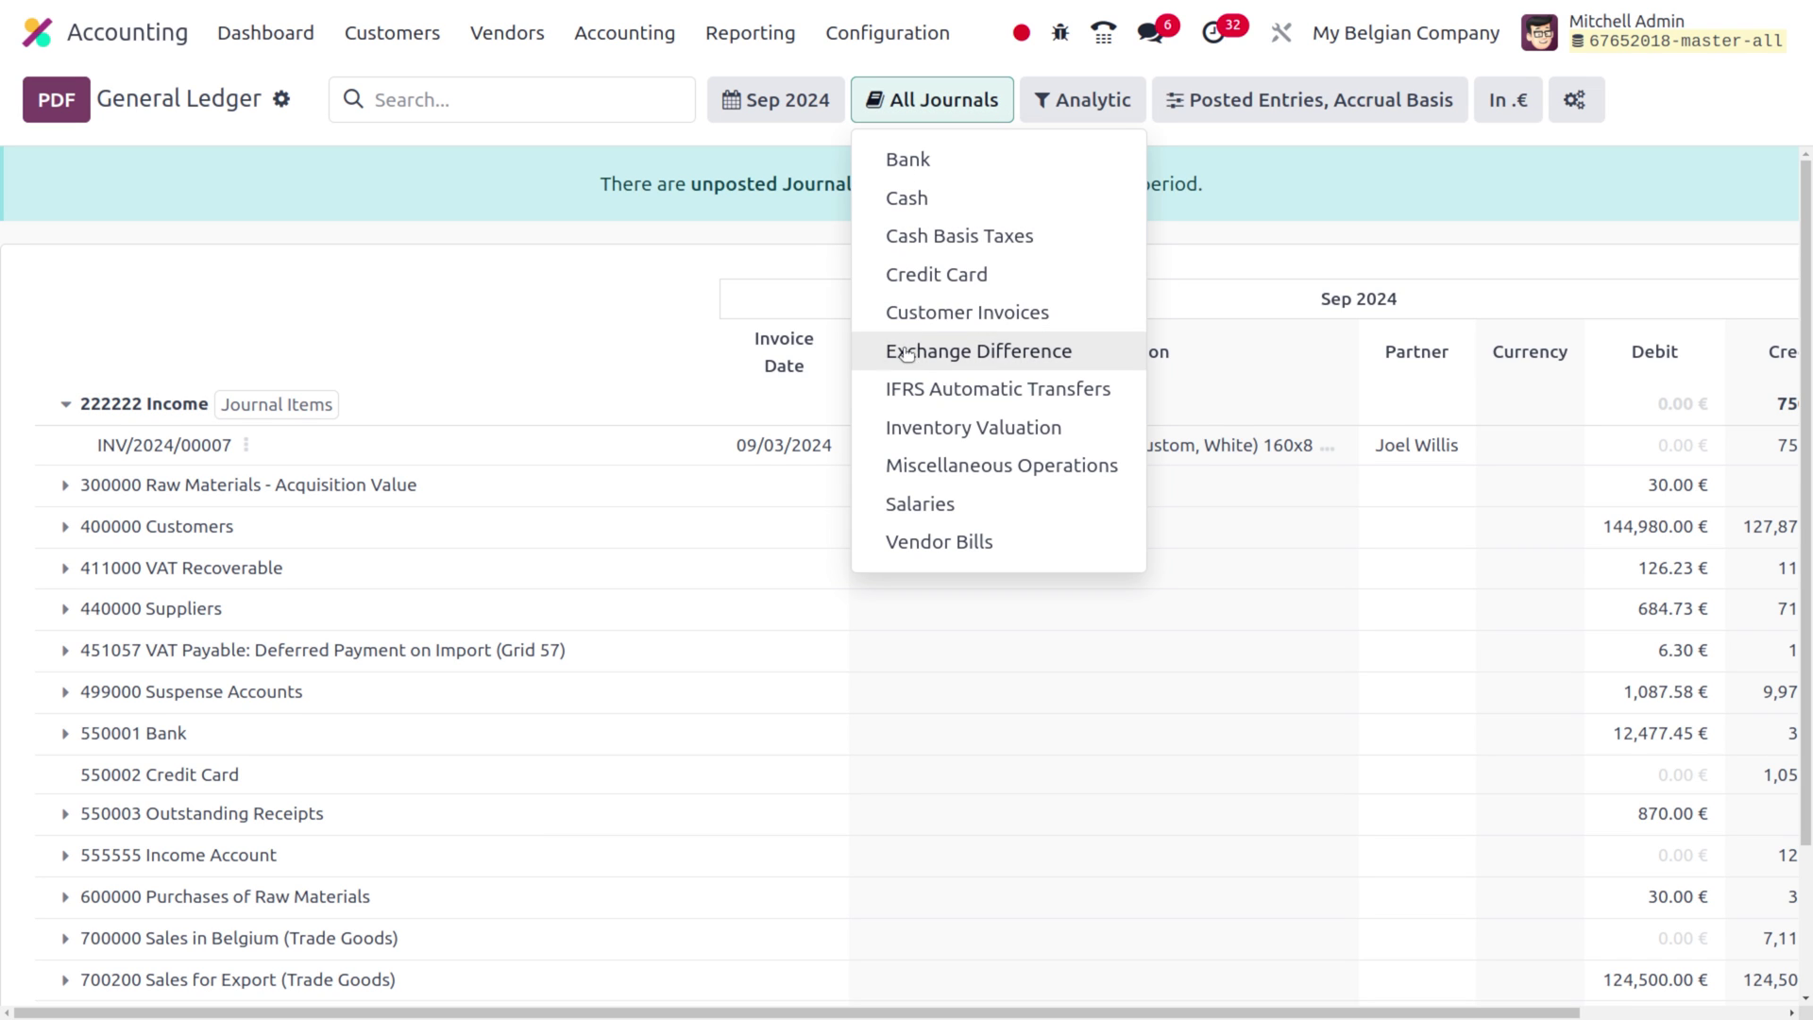
click(983, 316)
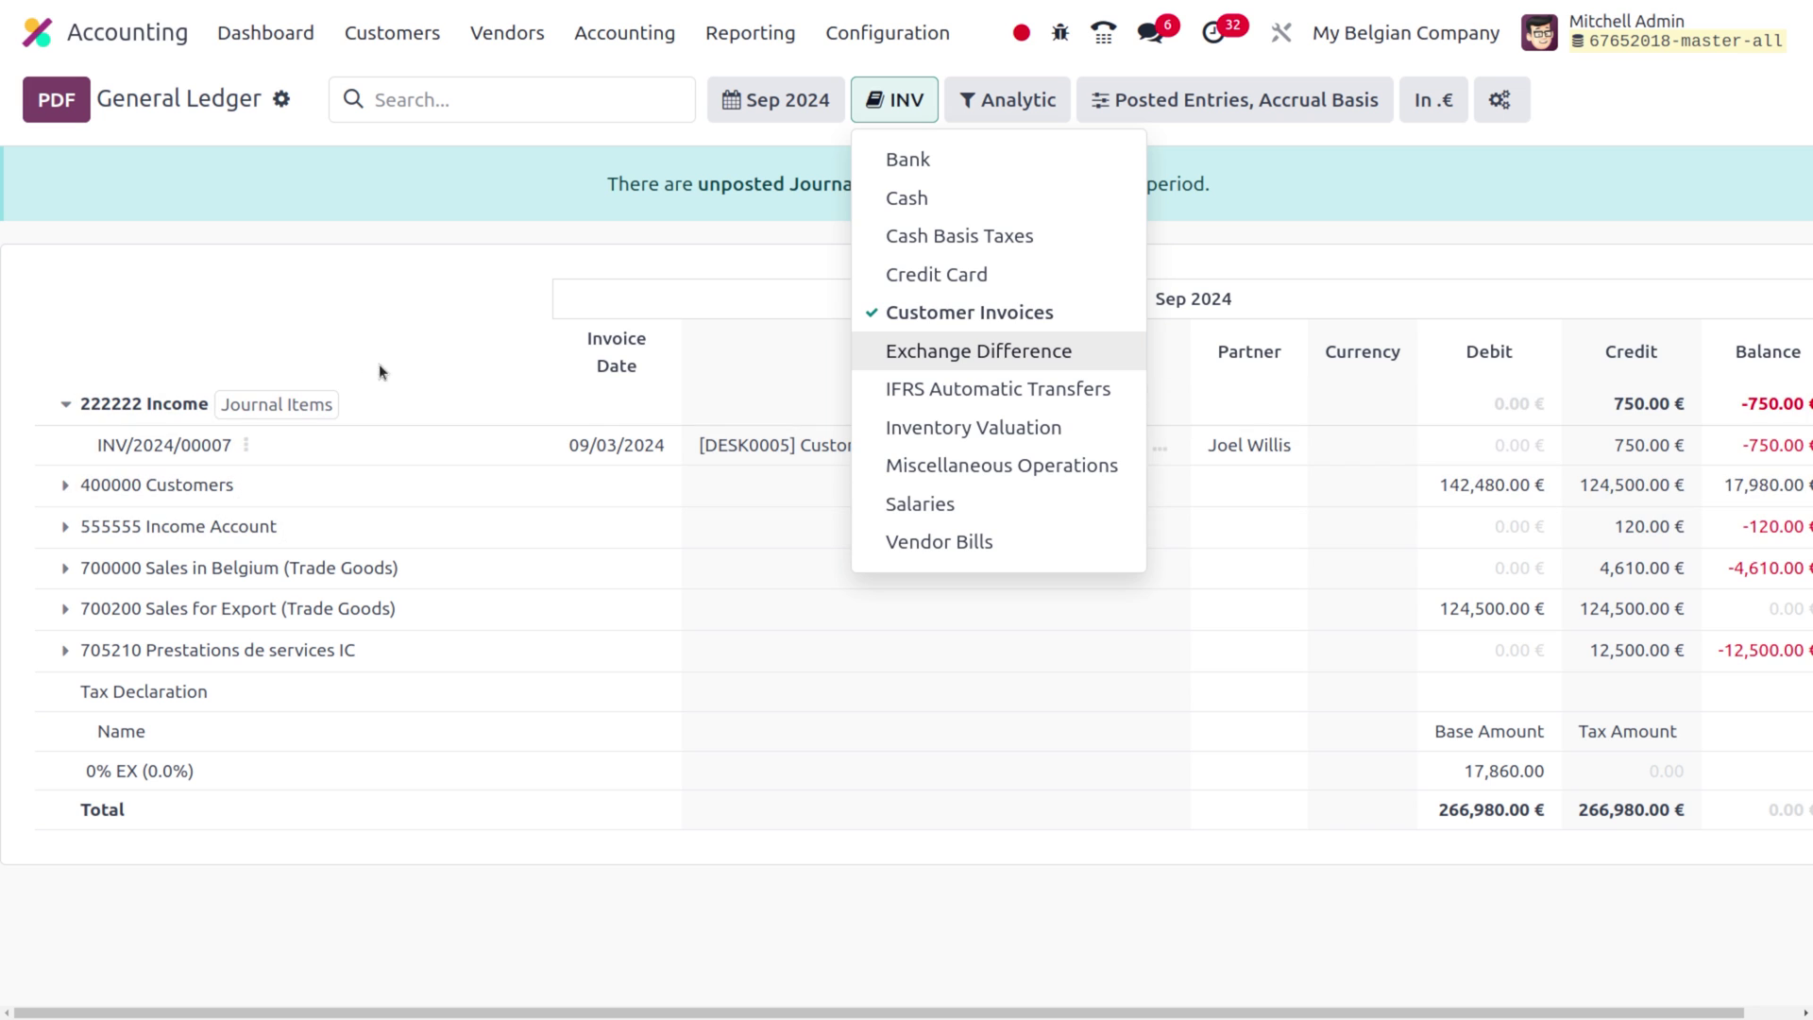
click(399, 348)
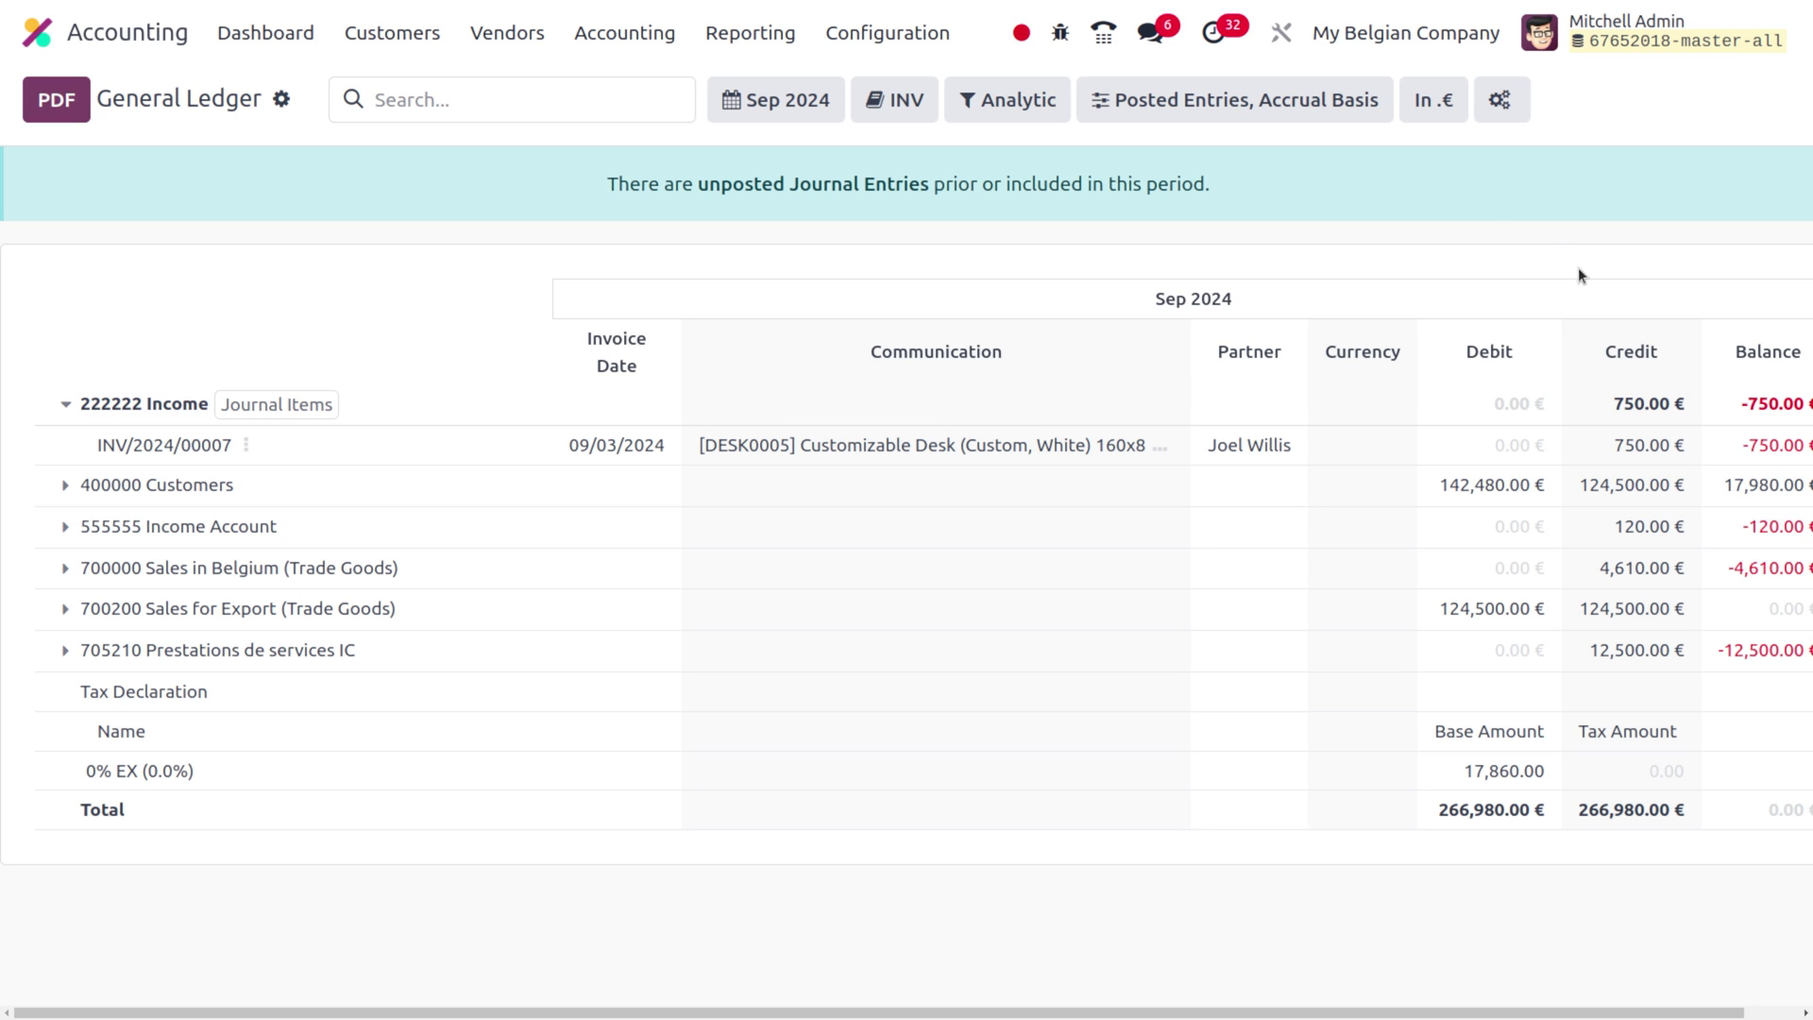
click(1321, 22)
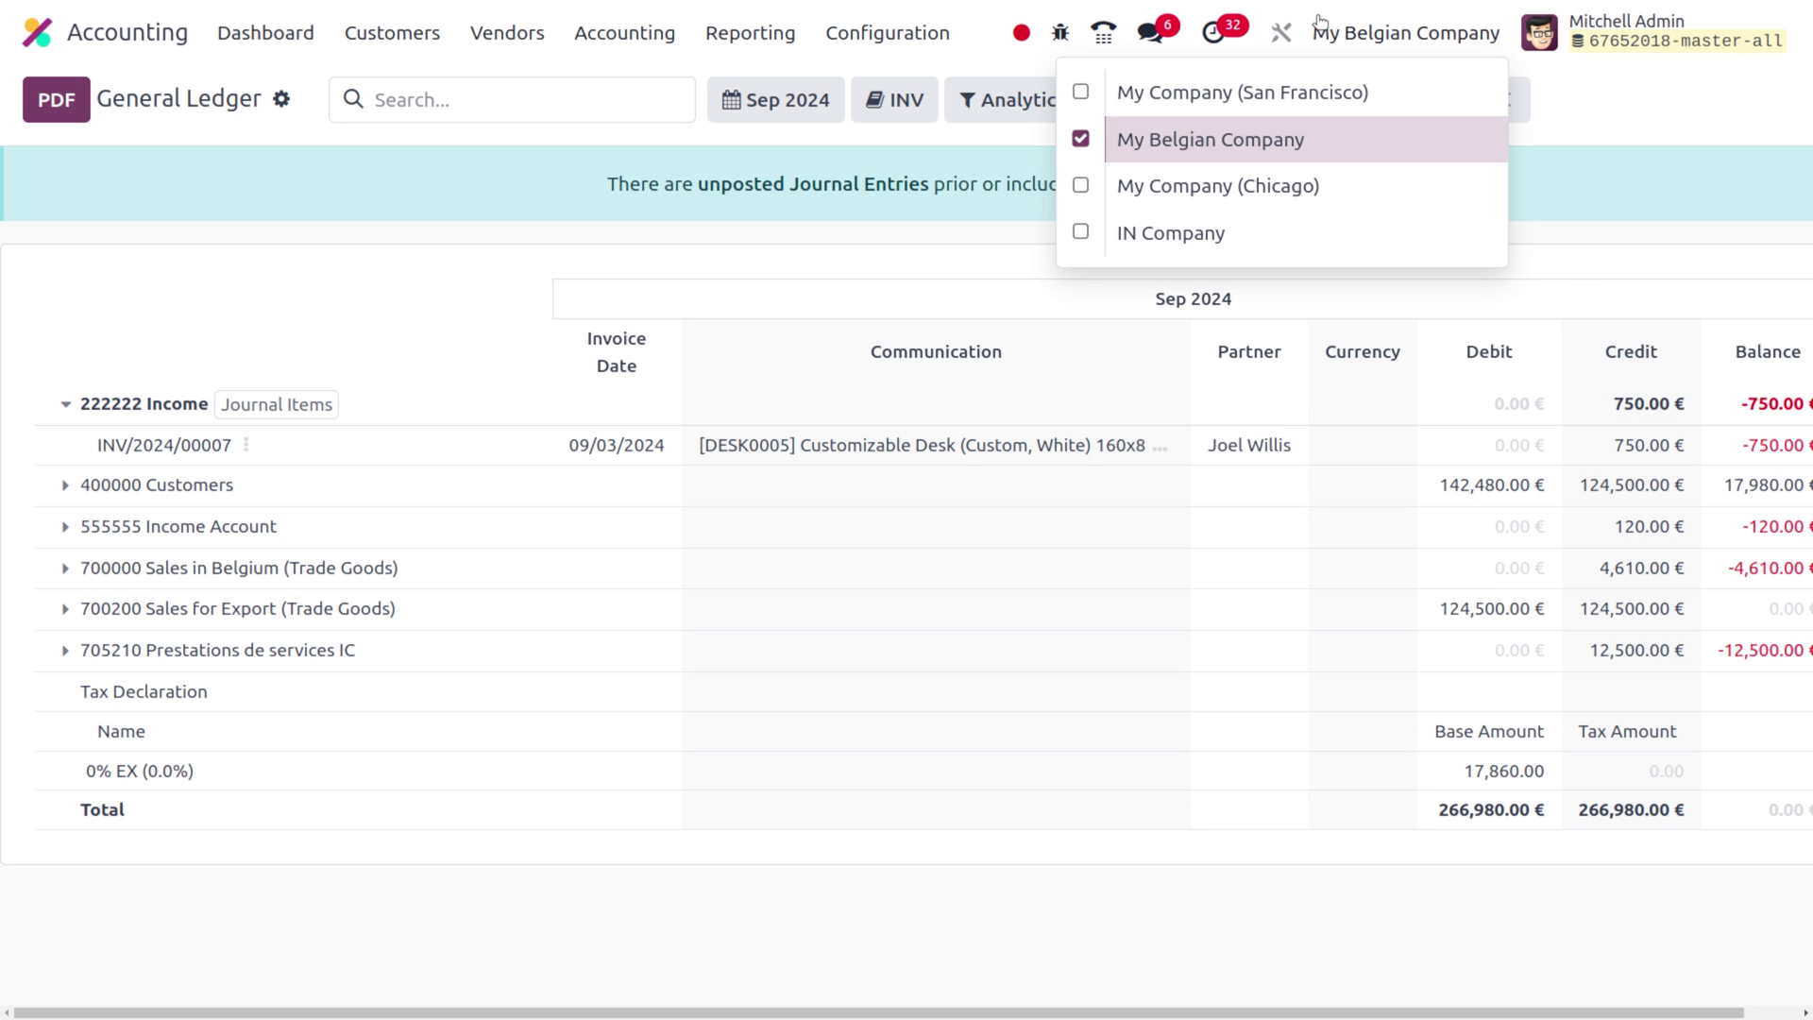
Step: Switch the General Ledger to My Company (San Francisco), shown in dollars
click(1199, 102)
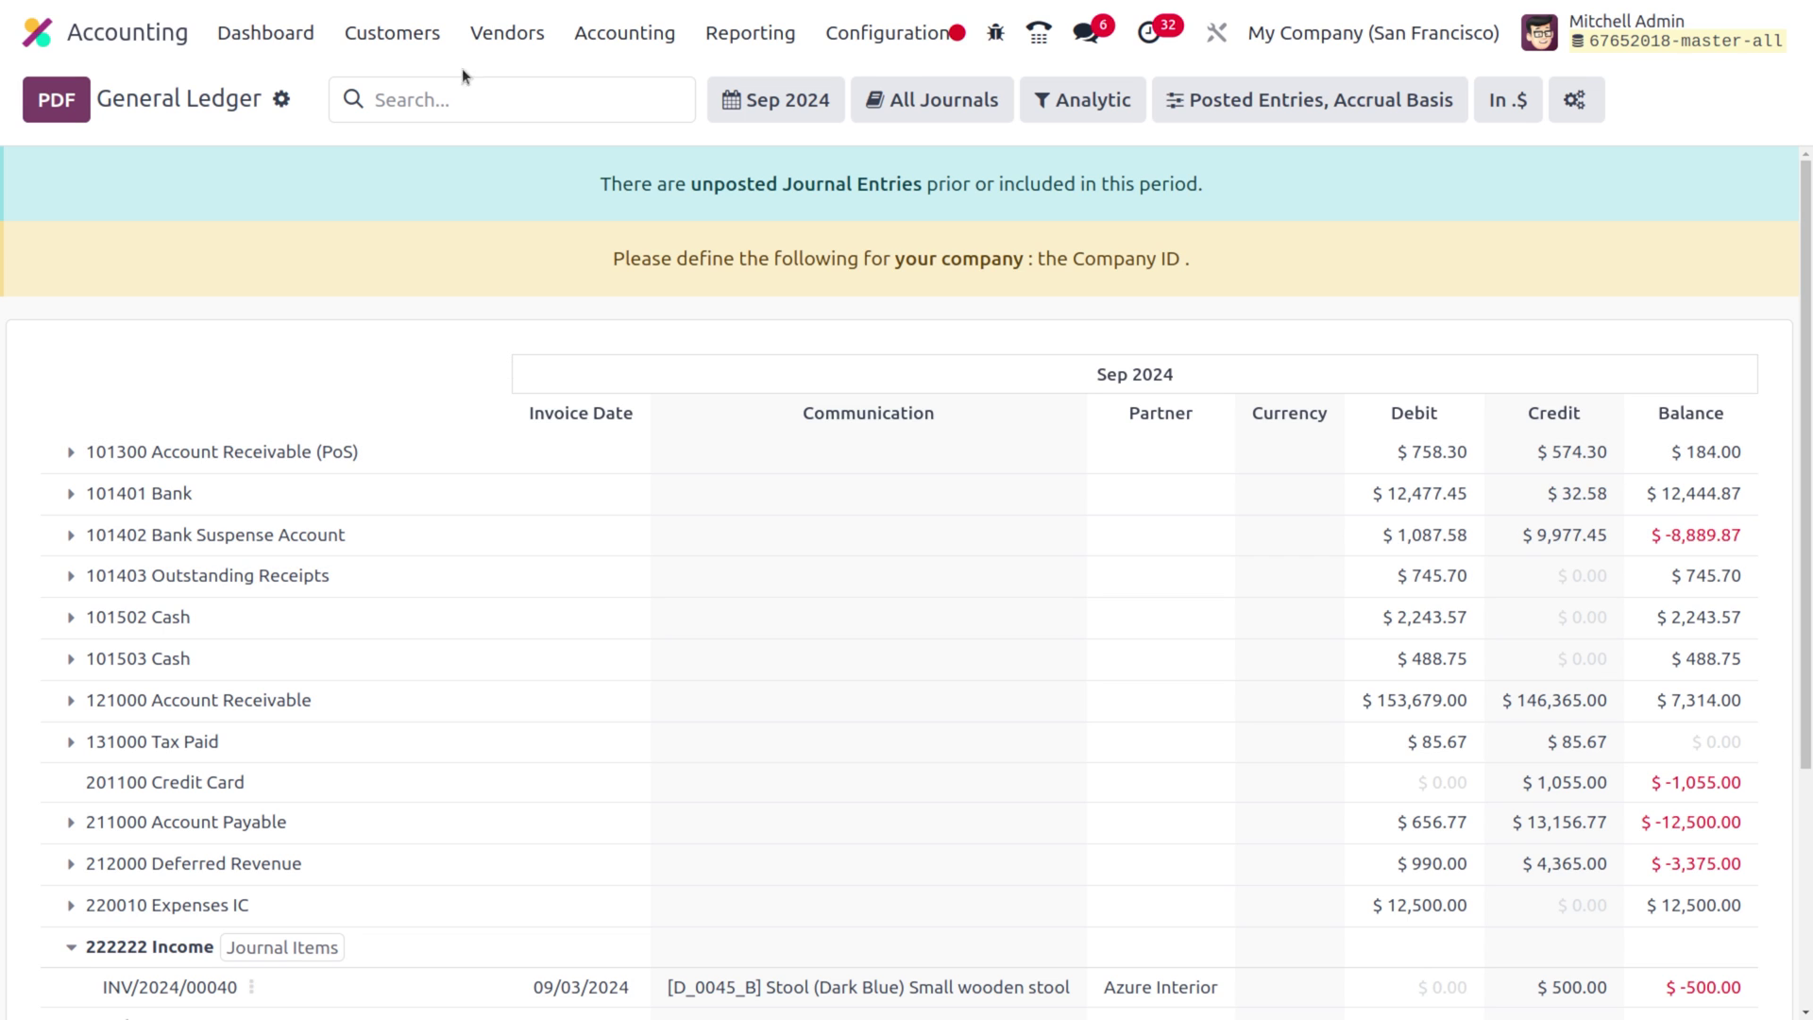
click(401, 33)
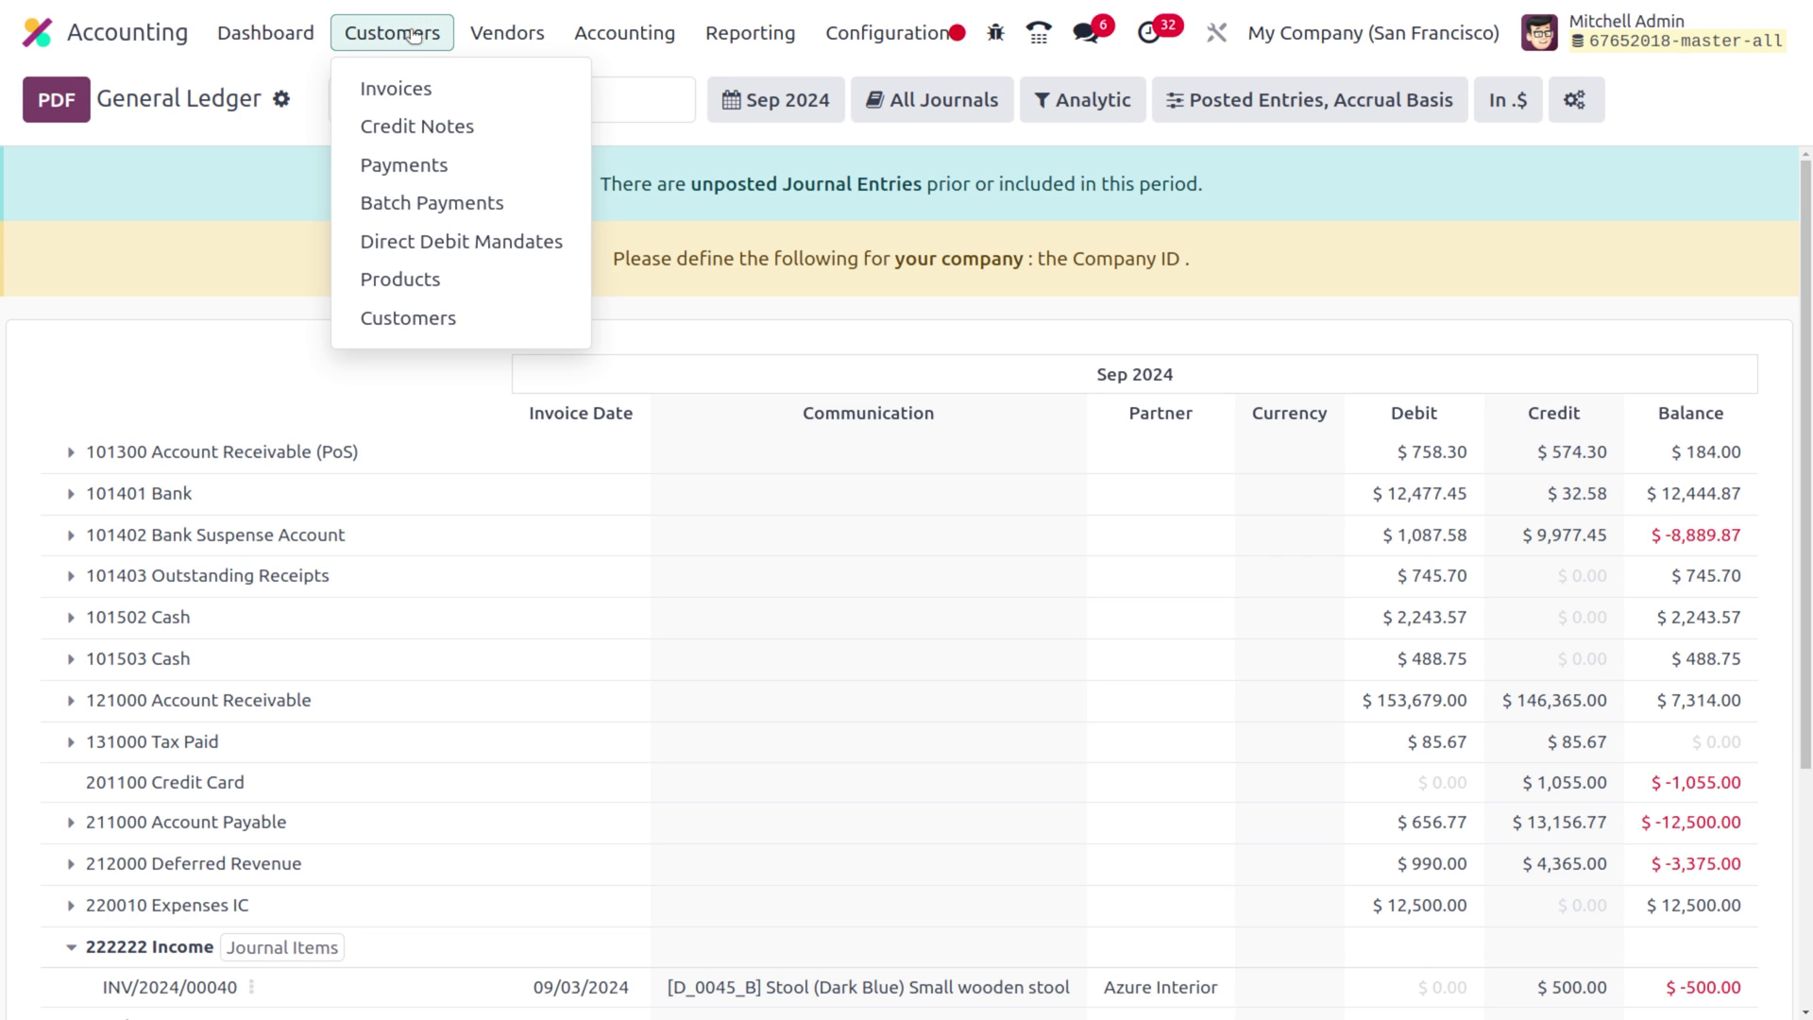
Step: Start a new customer invoice with Gemini Furniture as the customer
click(436, 75)
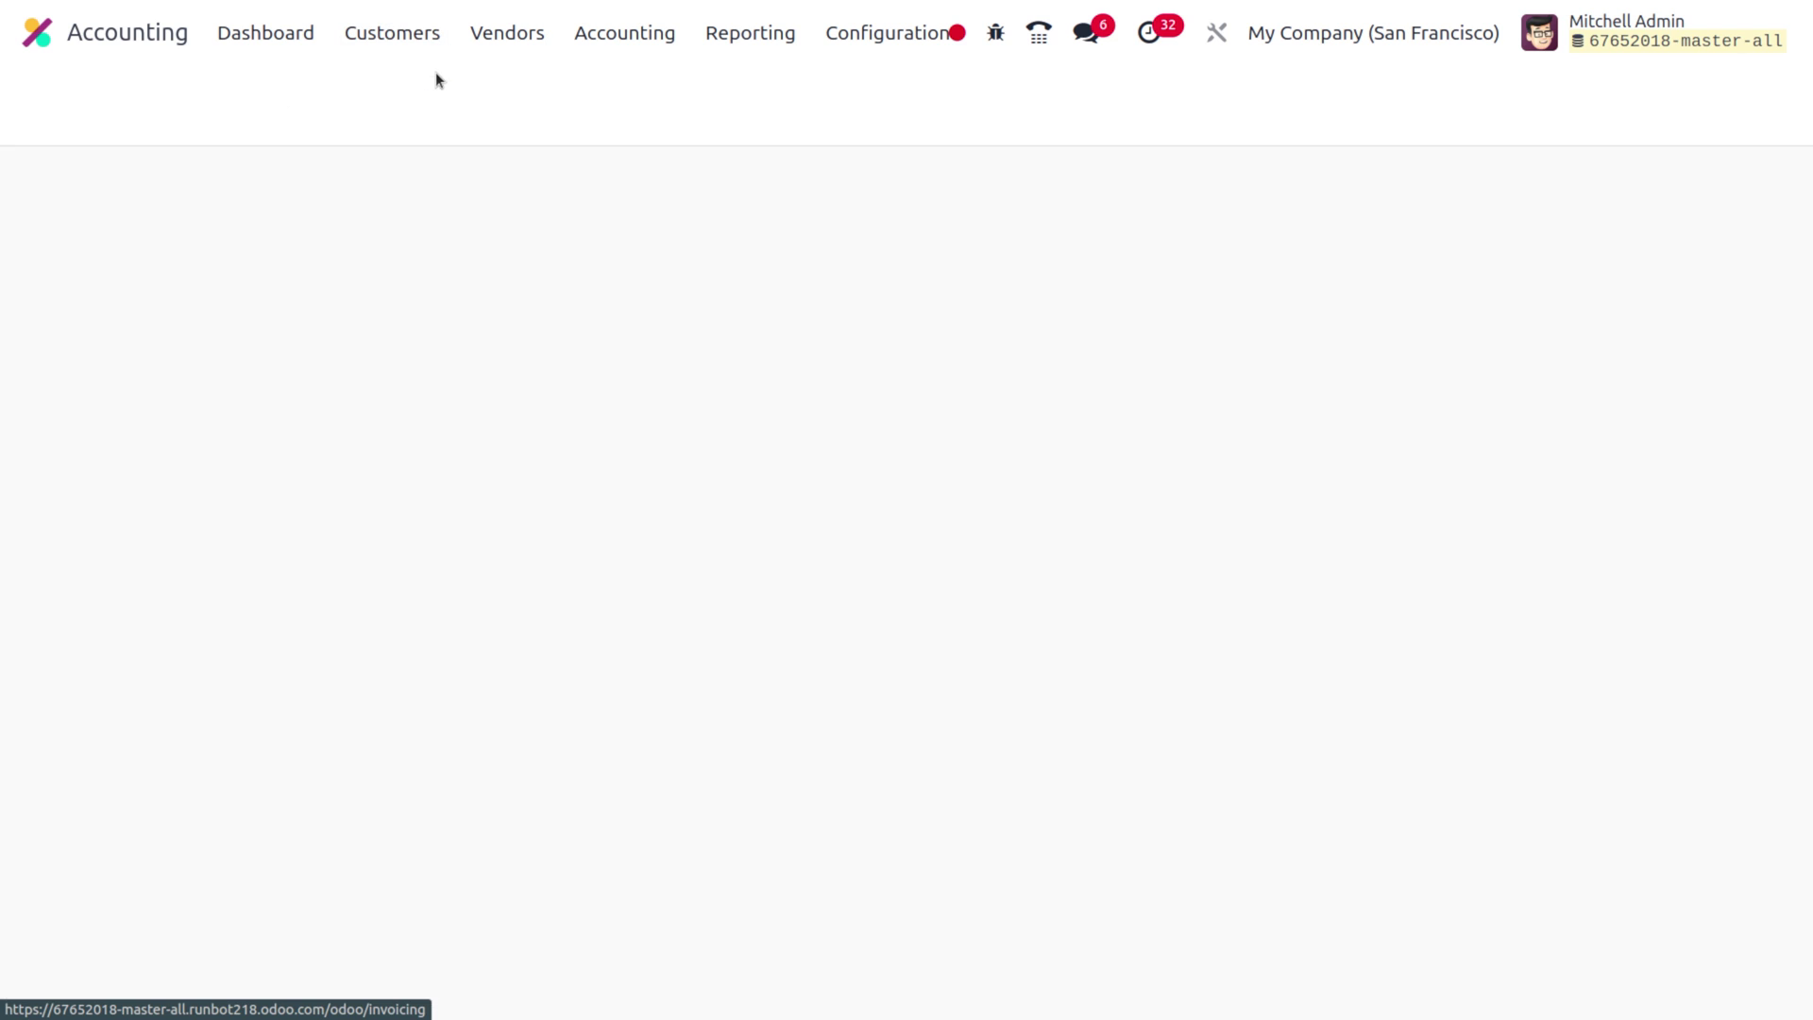
click(43, 106)
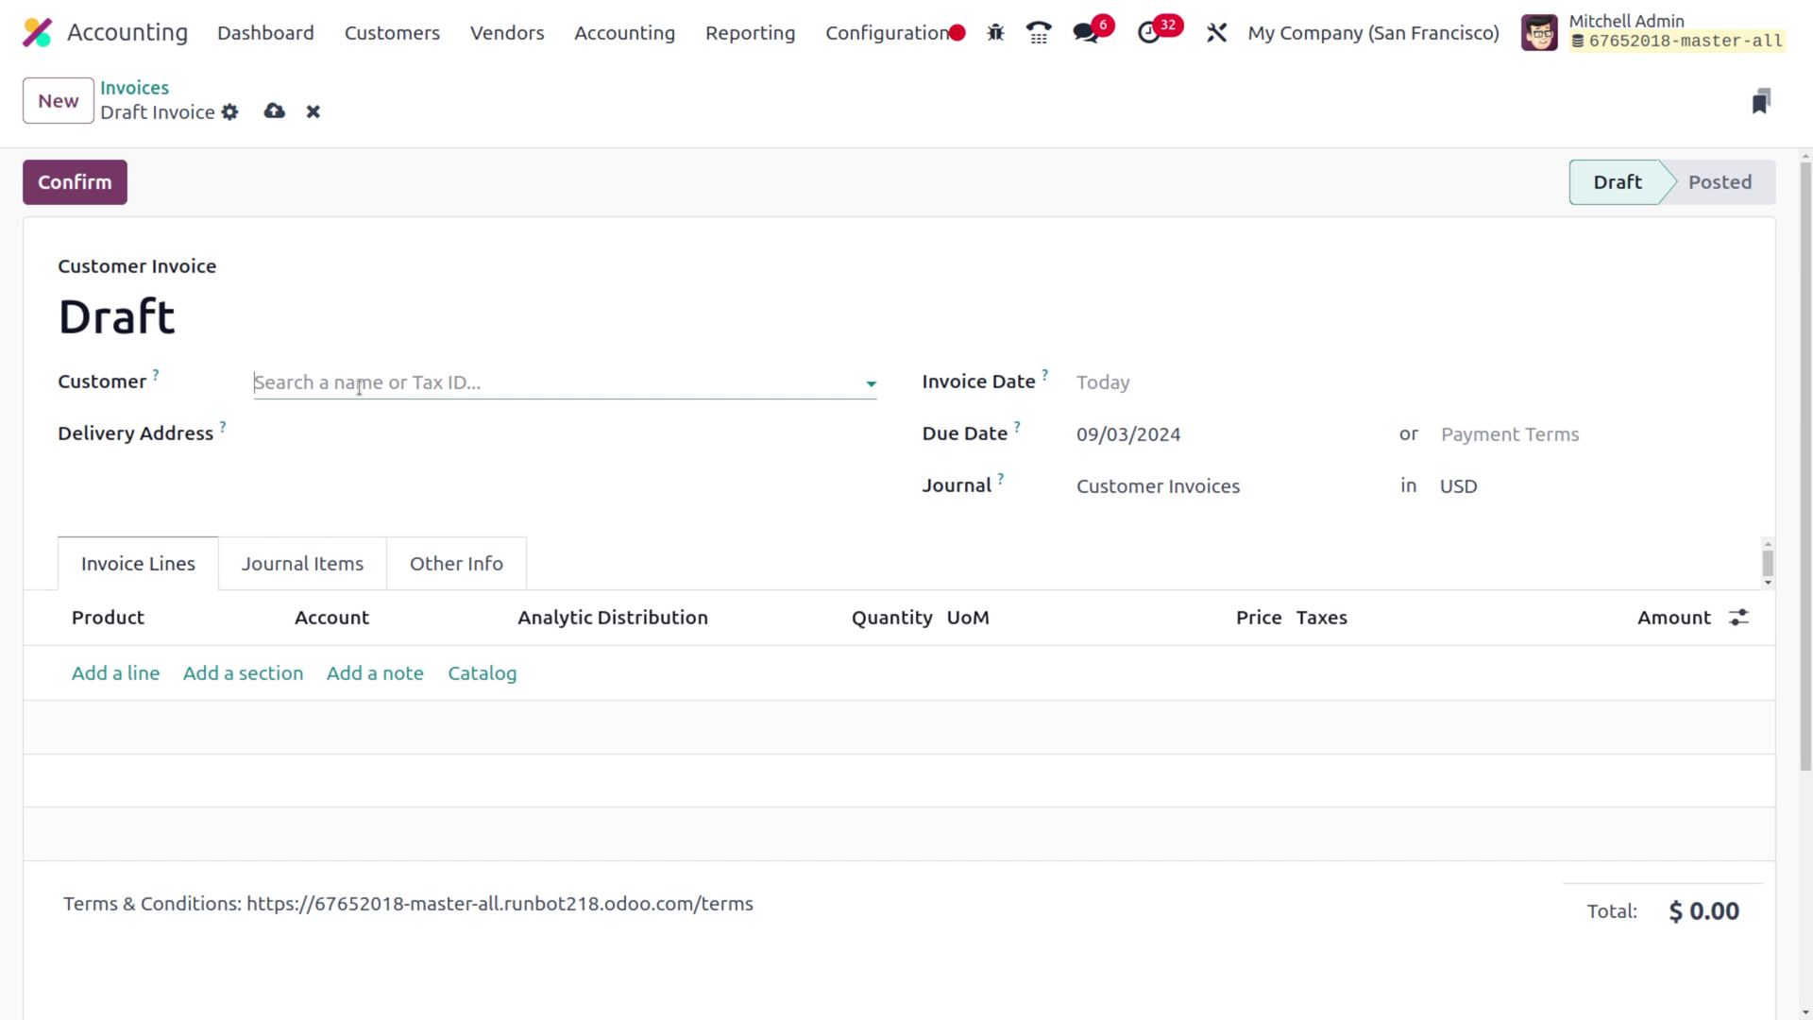
click(359, 385)
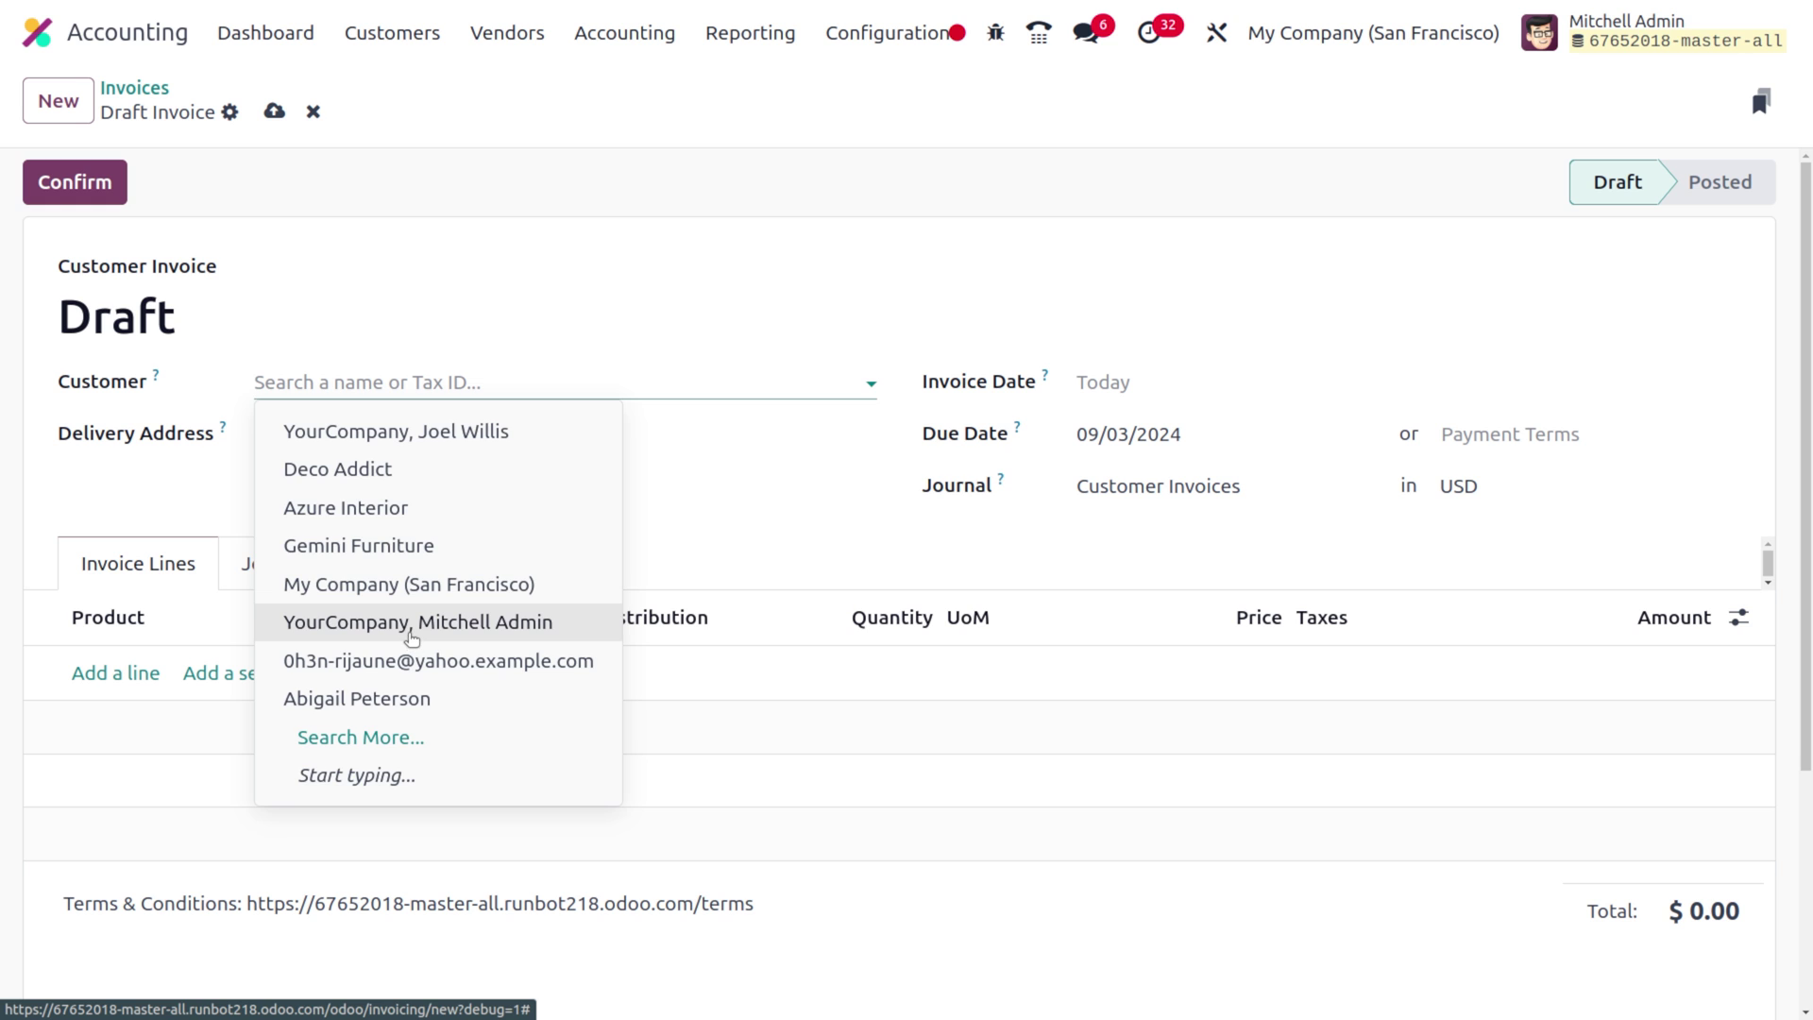
click(412, 633)
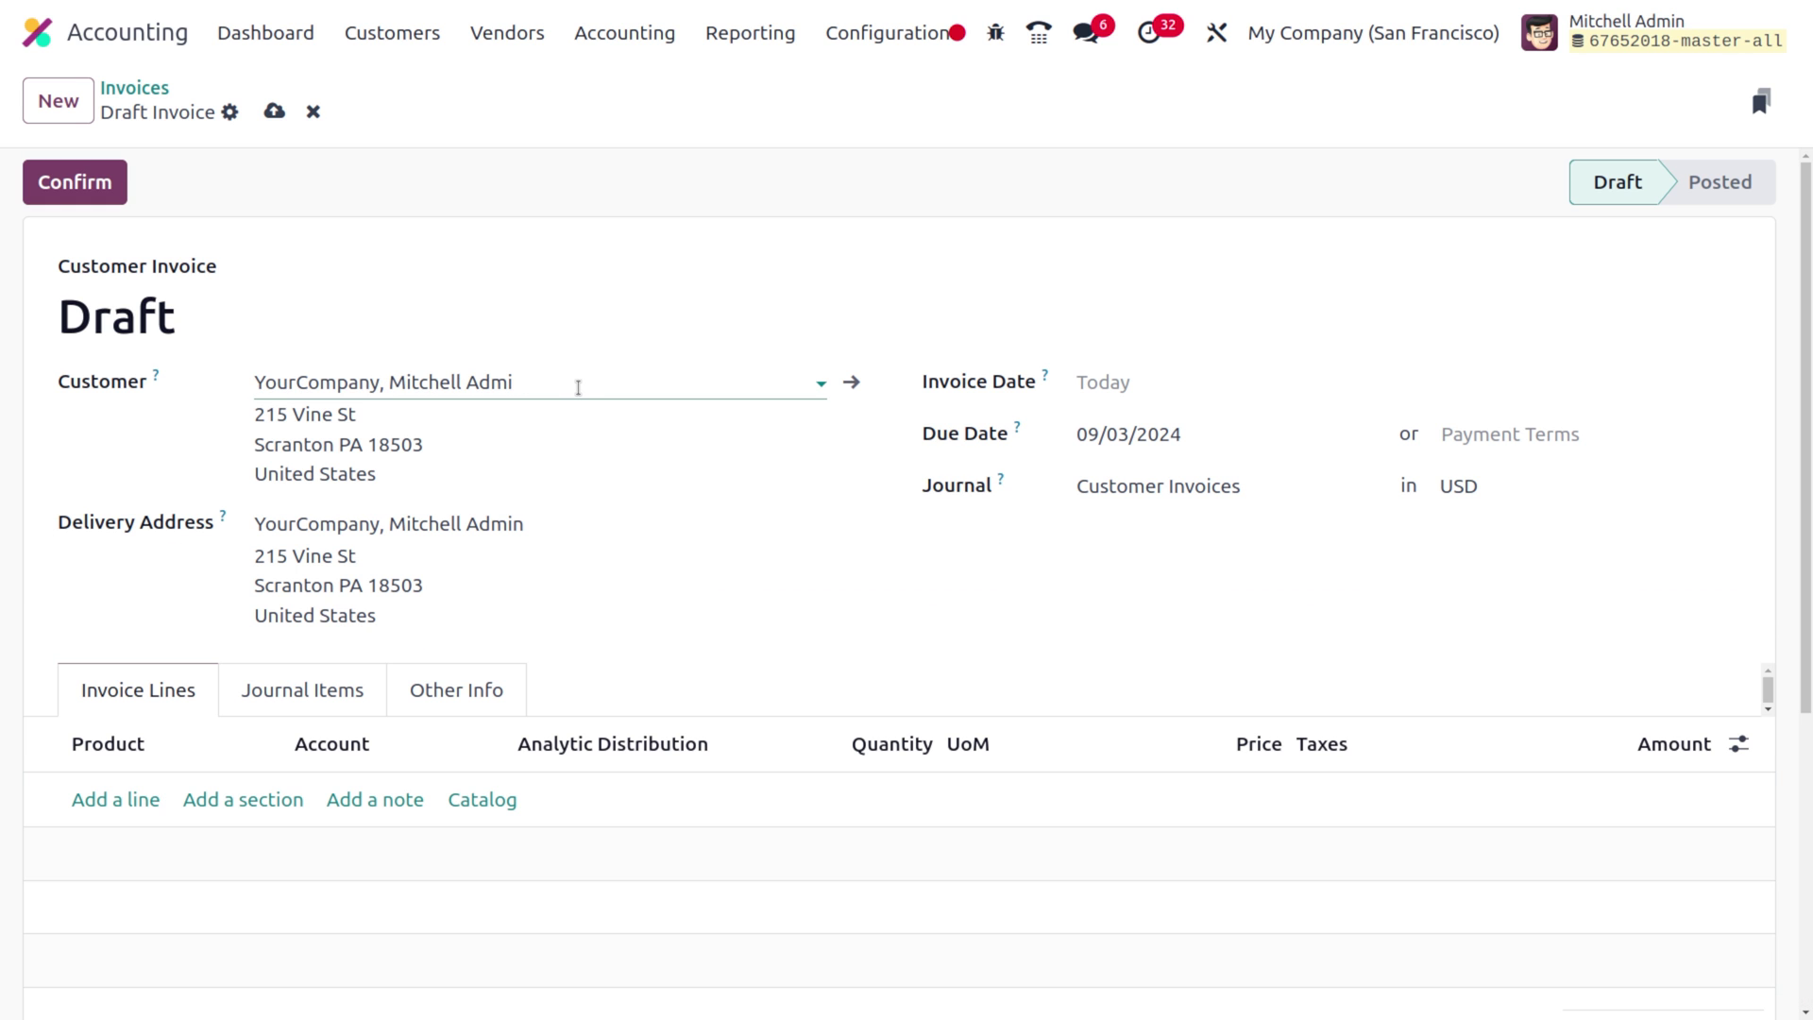
key(BackSpace)
key(BackSpace)
key(BackSpace)
key(BackSpace)
key(BackSpace)
key(BackSpace)
key(BackSpace)
key(BackSpace)
key(BackSpace)
key(BackSpace)
key(BackSpace)
key(BackSpace)
key(BackSpace)
key(BackSpace)
key(BackSpace)
key(BackSpace)
key(BackSpace)
key(BackSpace)
key(BackSpace)
key(BackSpace)
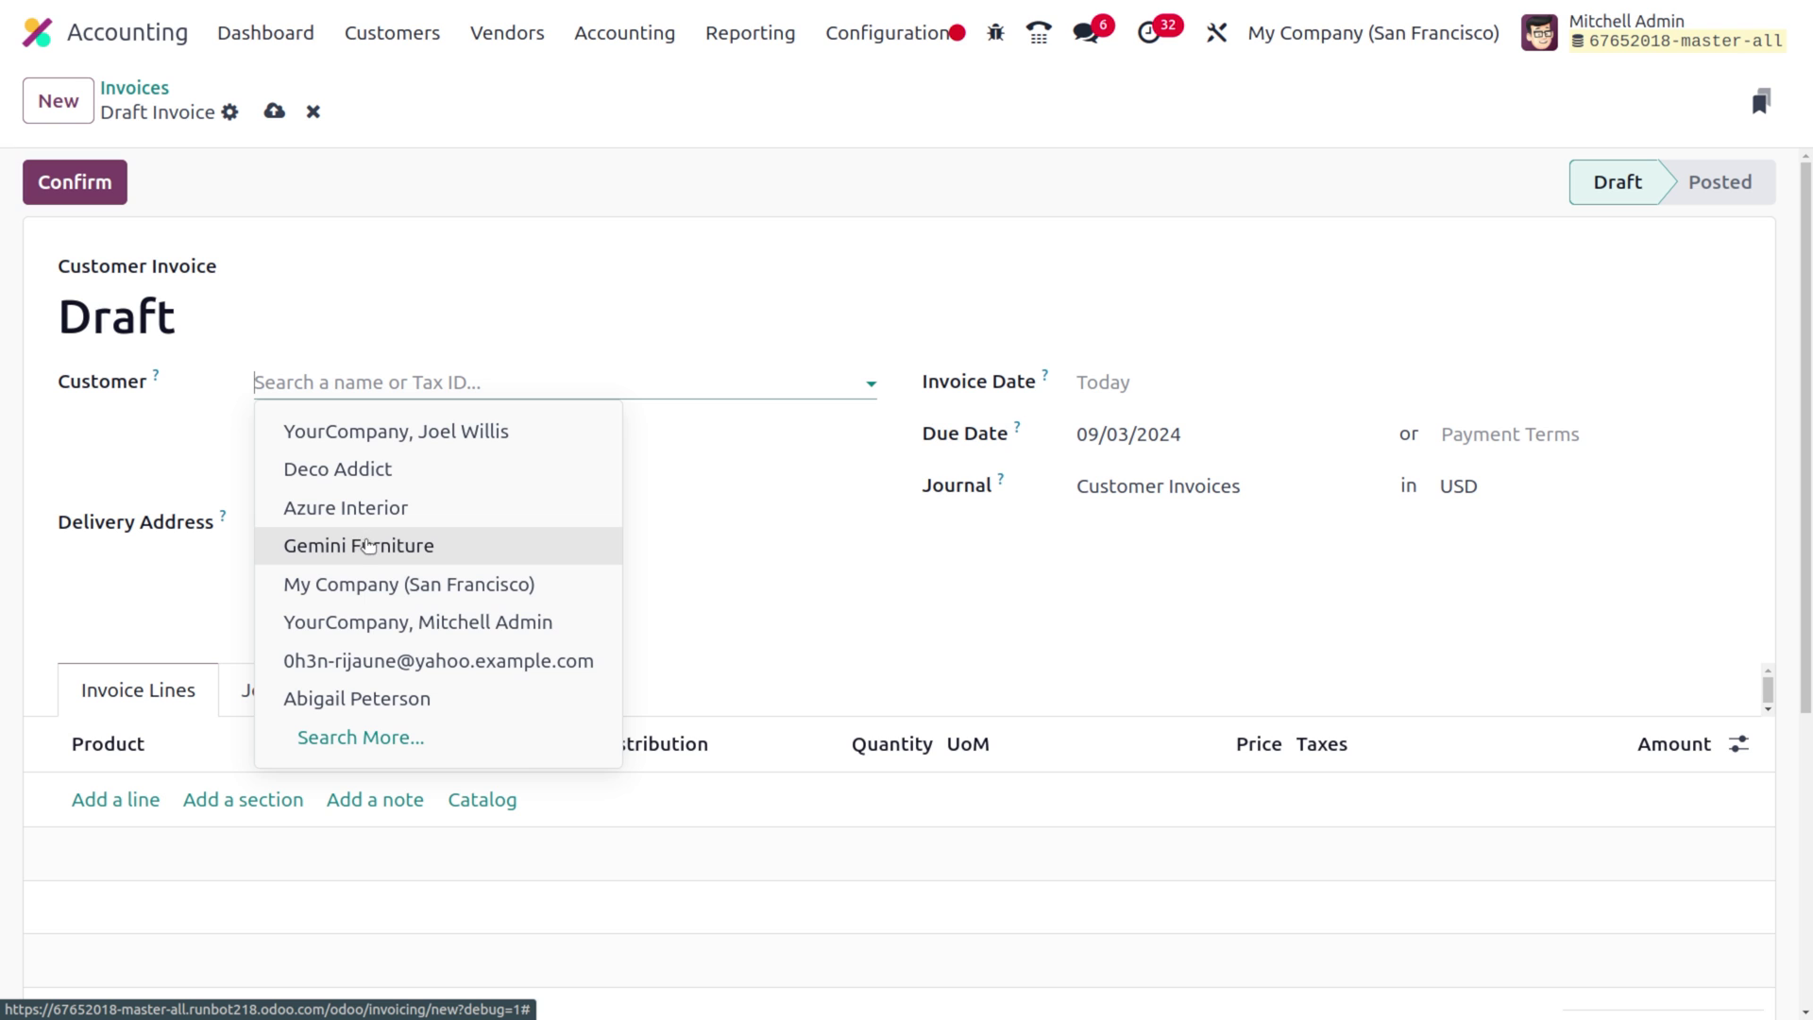
click(368, 546)
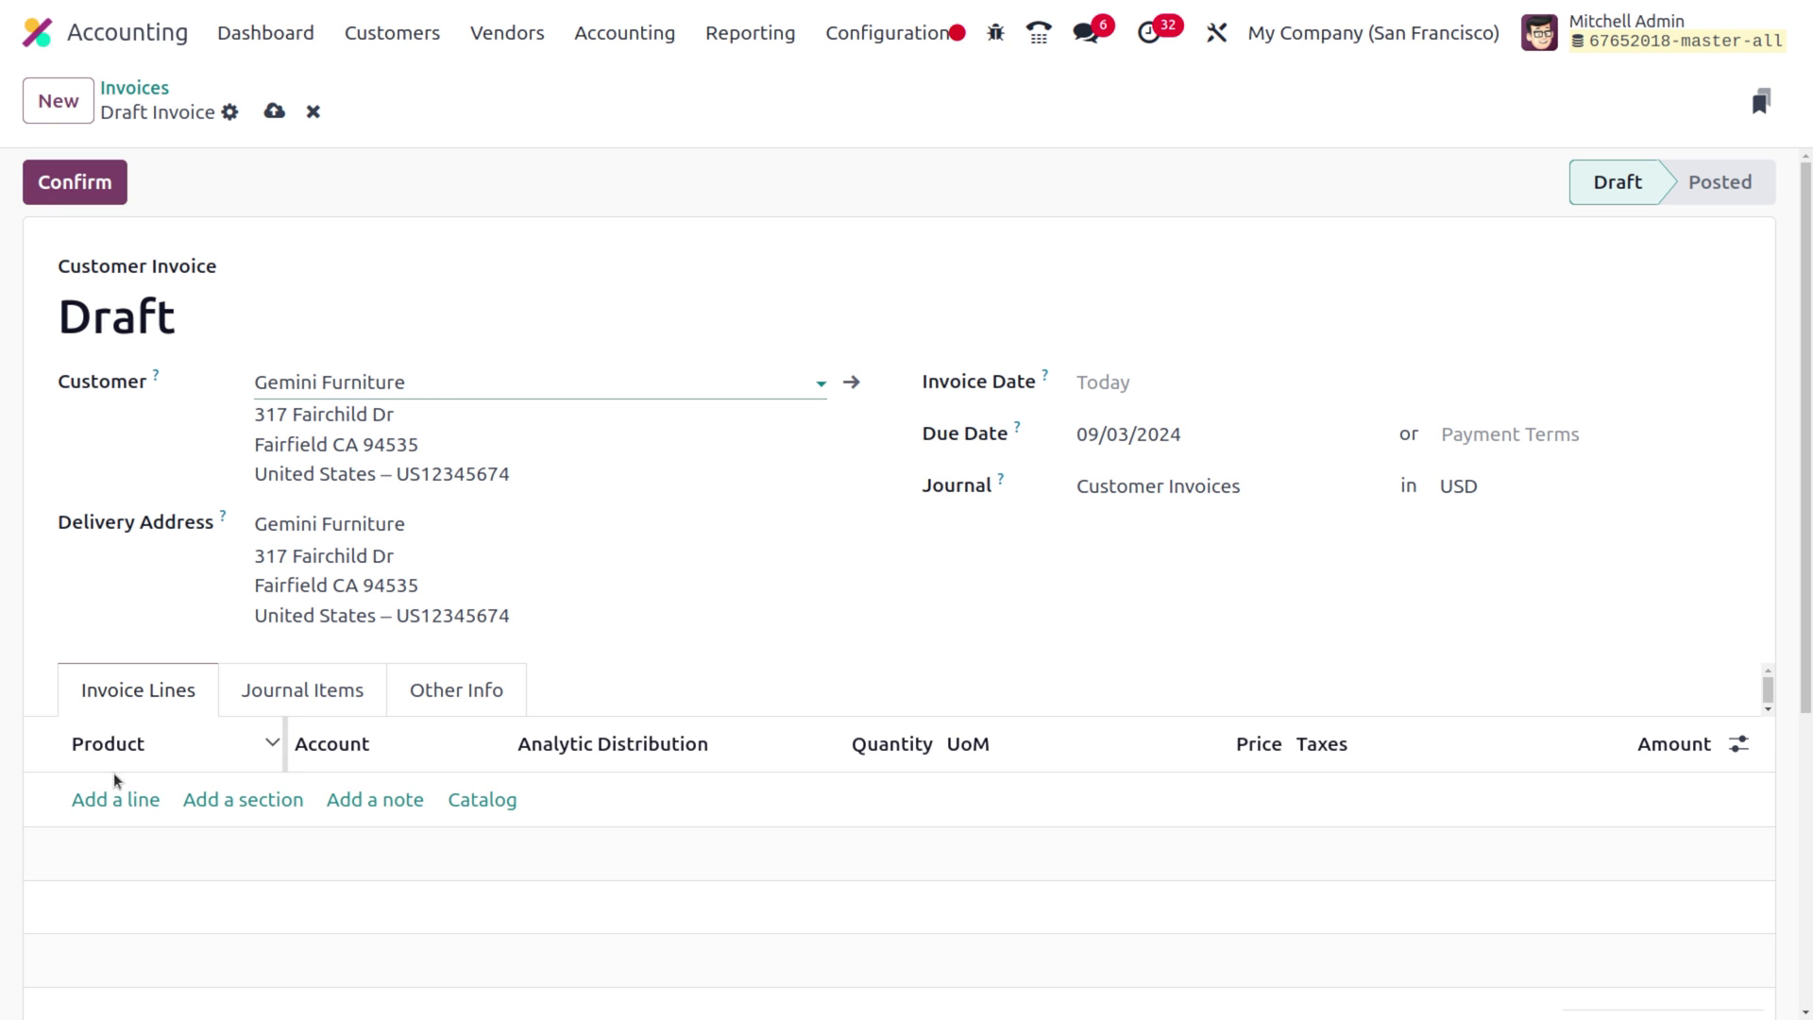
Step: Add a Customizable Desk line booked to 555555 Income Account, then save and post
click(137, 799)
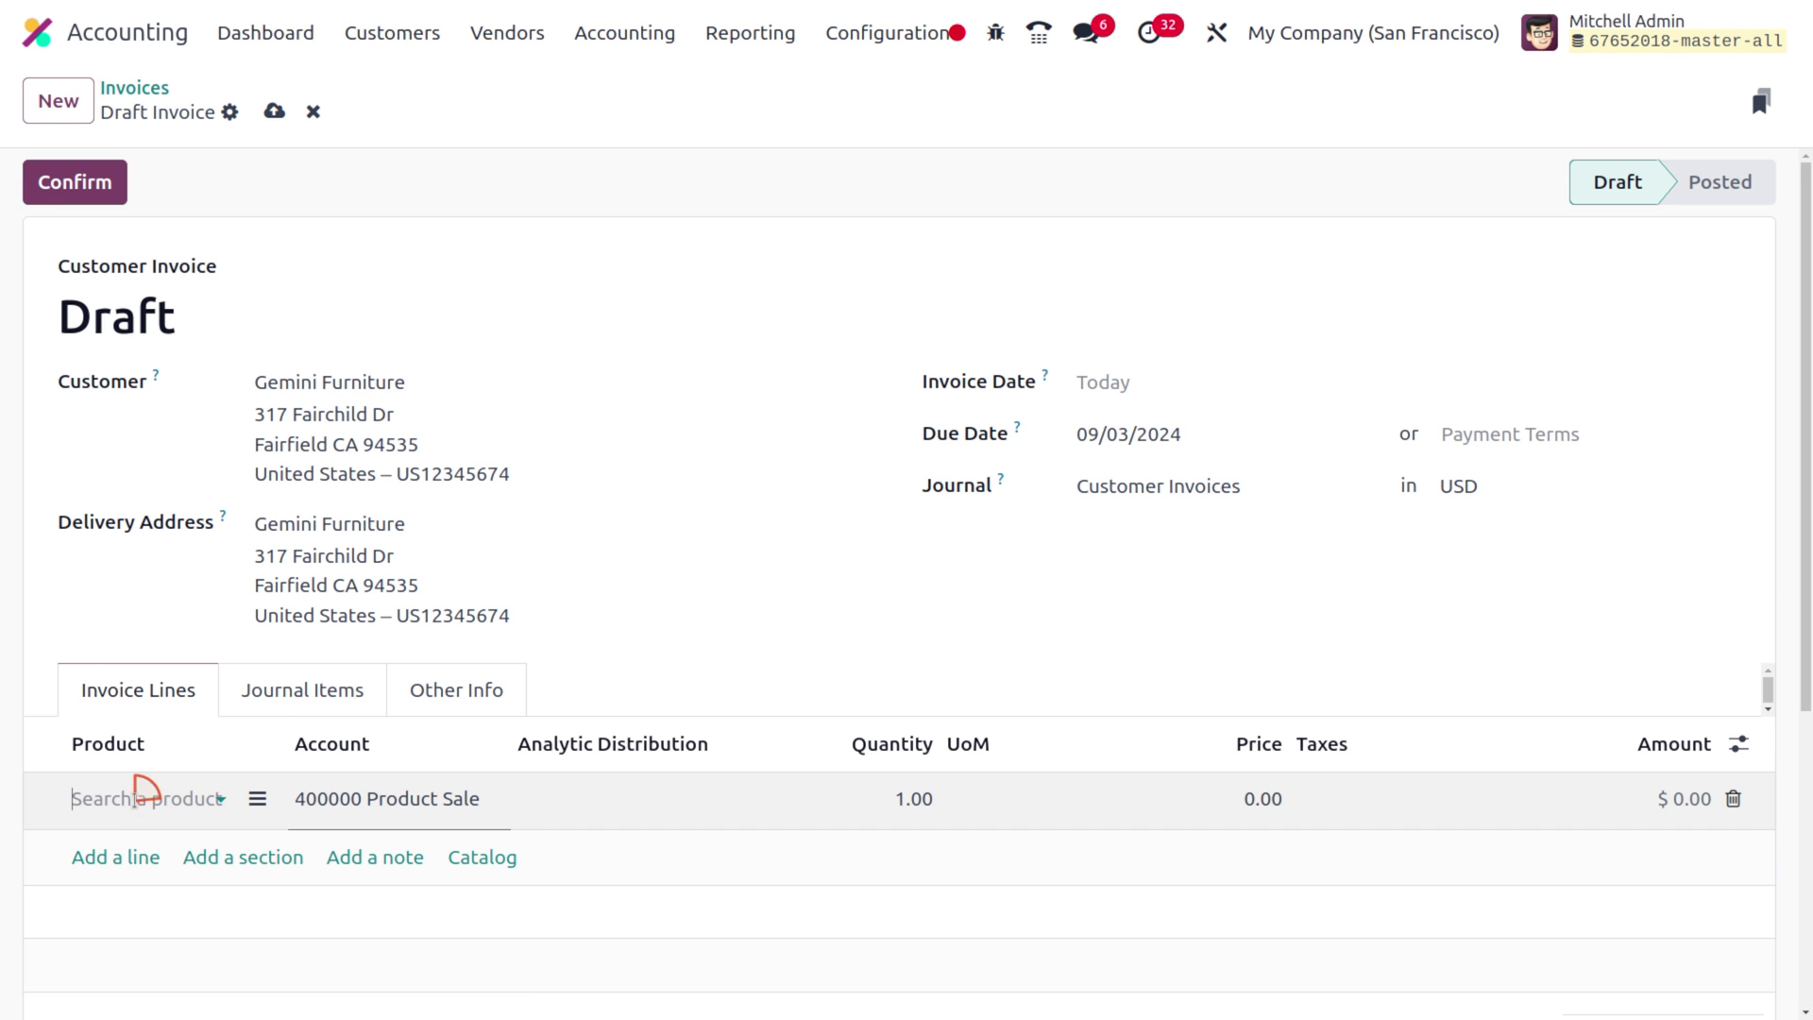
click(288, 553)
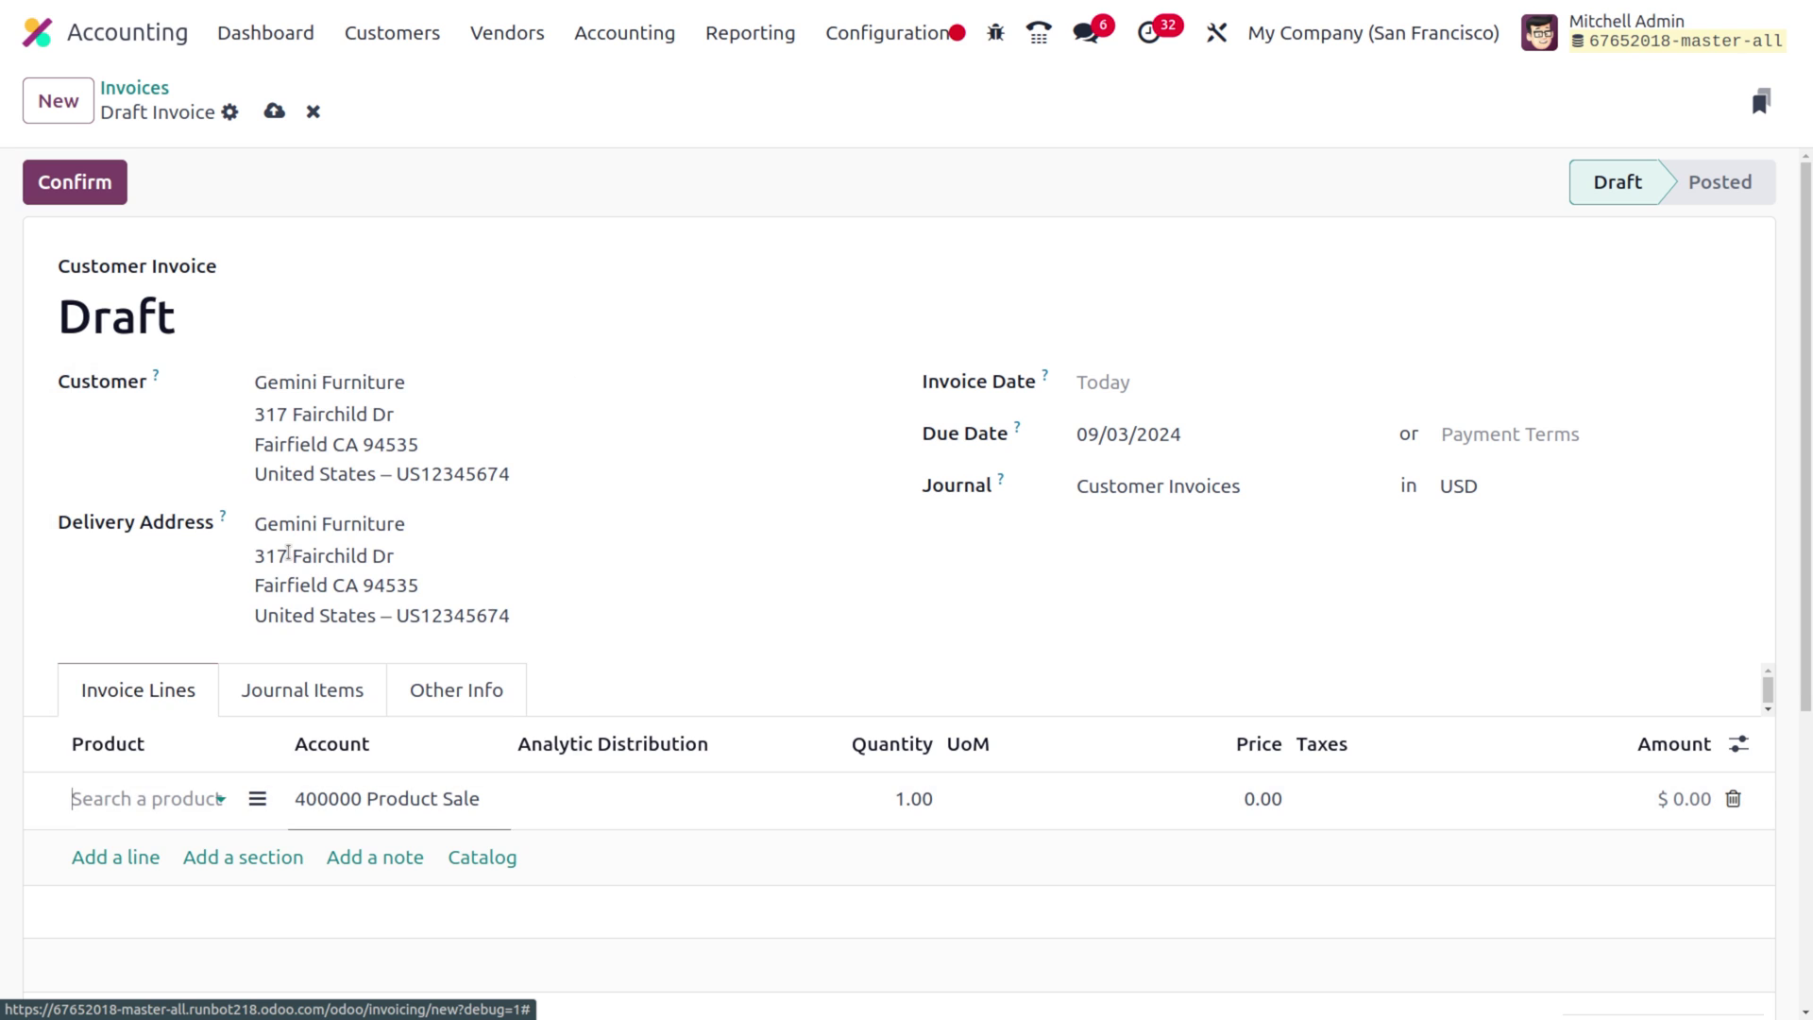
click(383, 821)
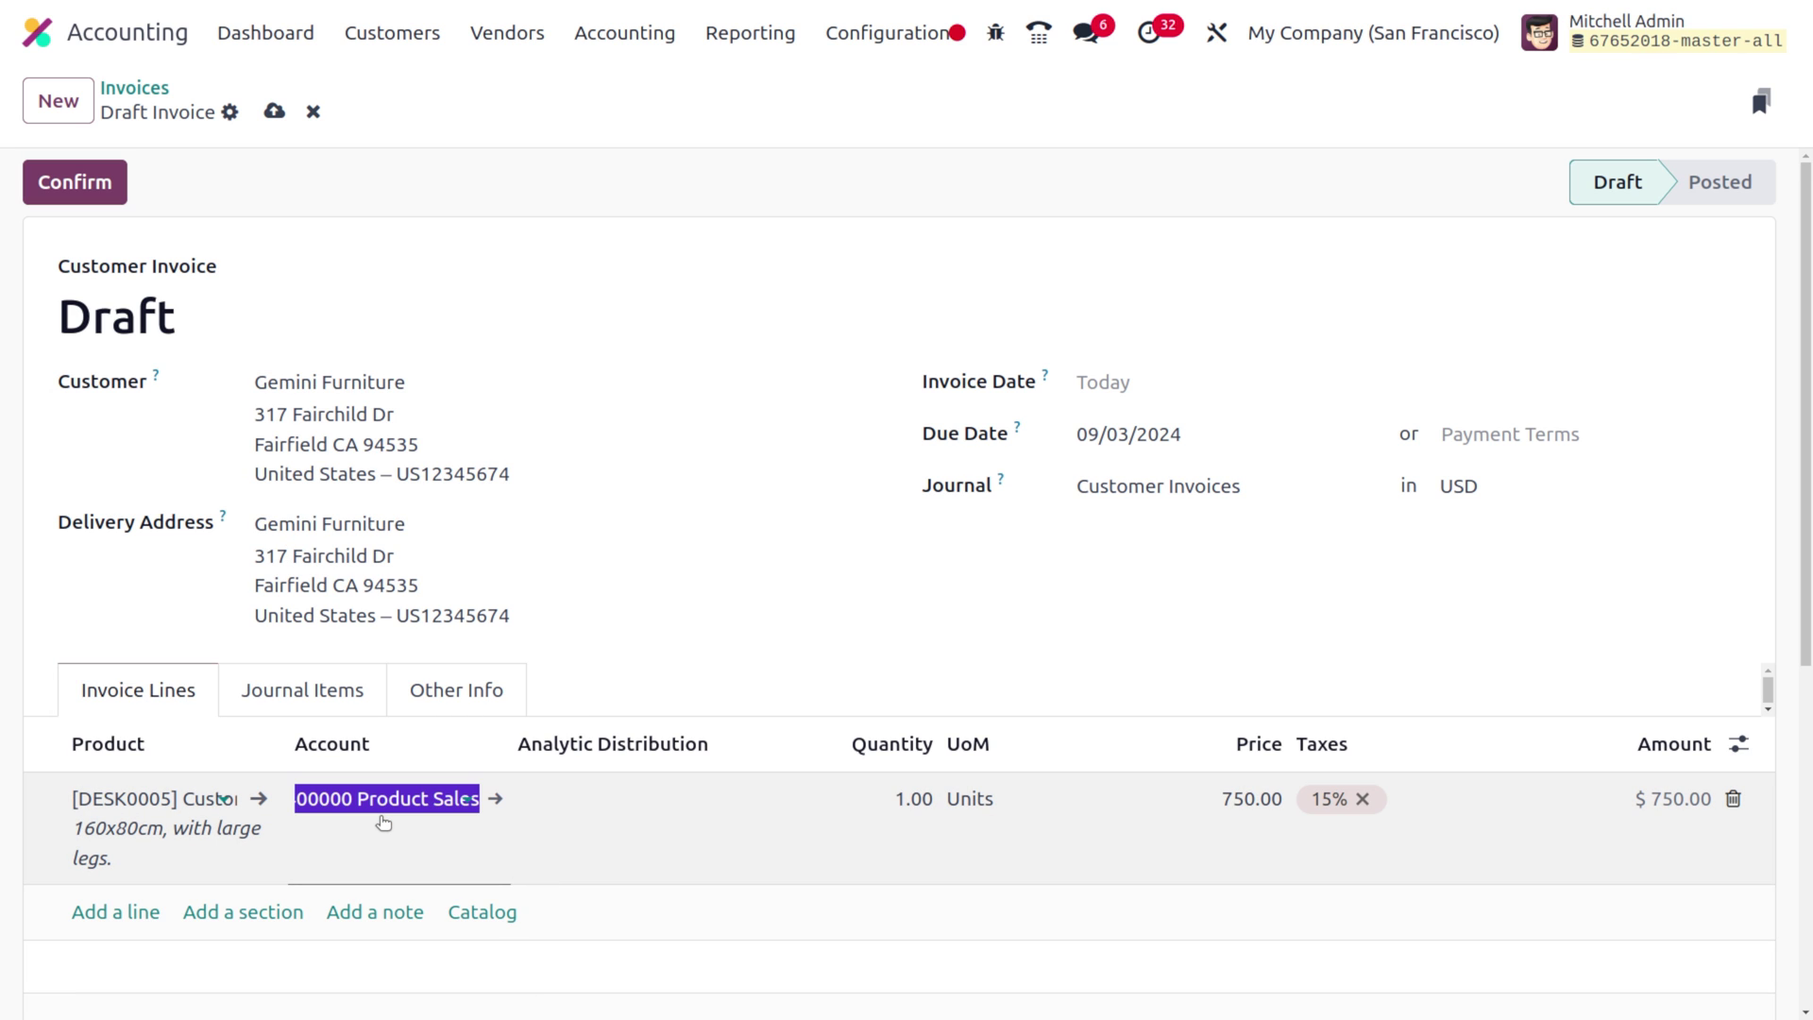
key(BackSpace)
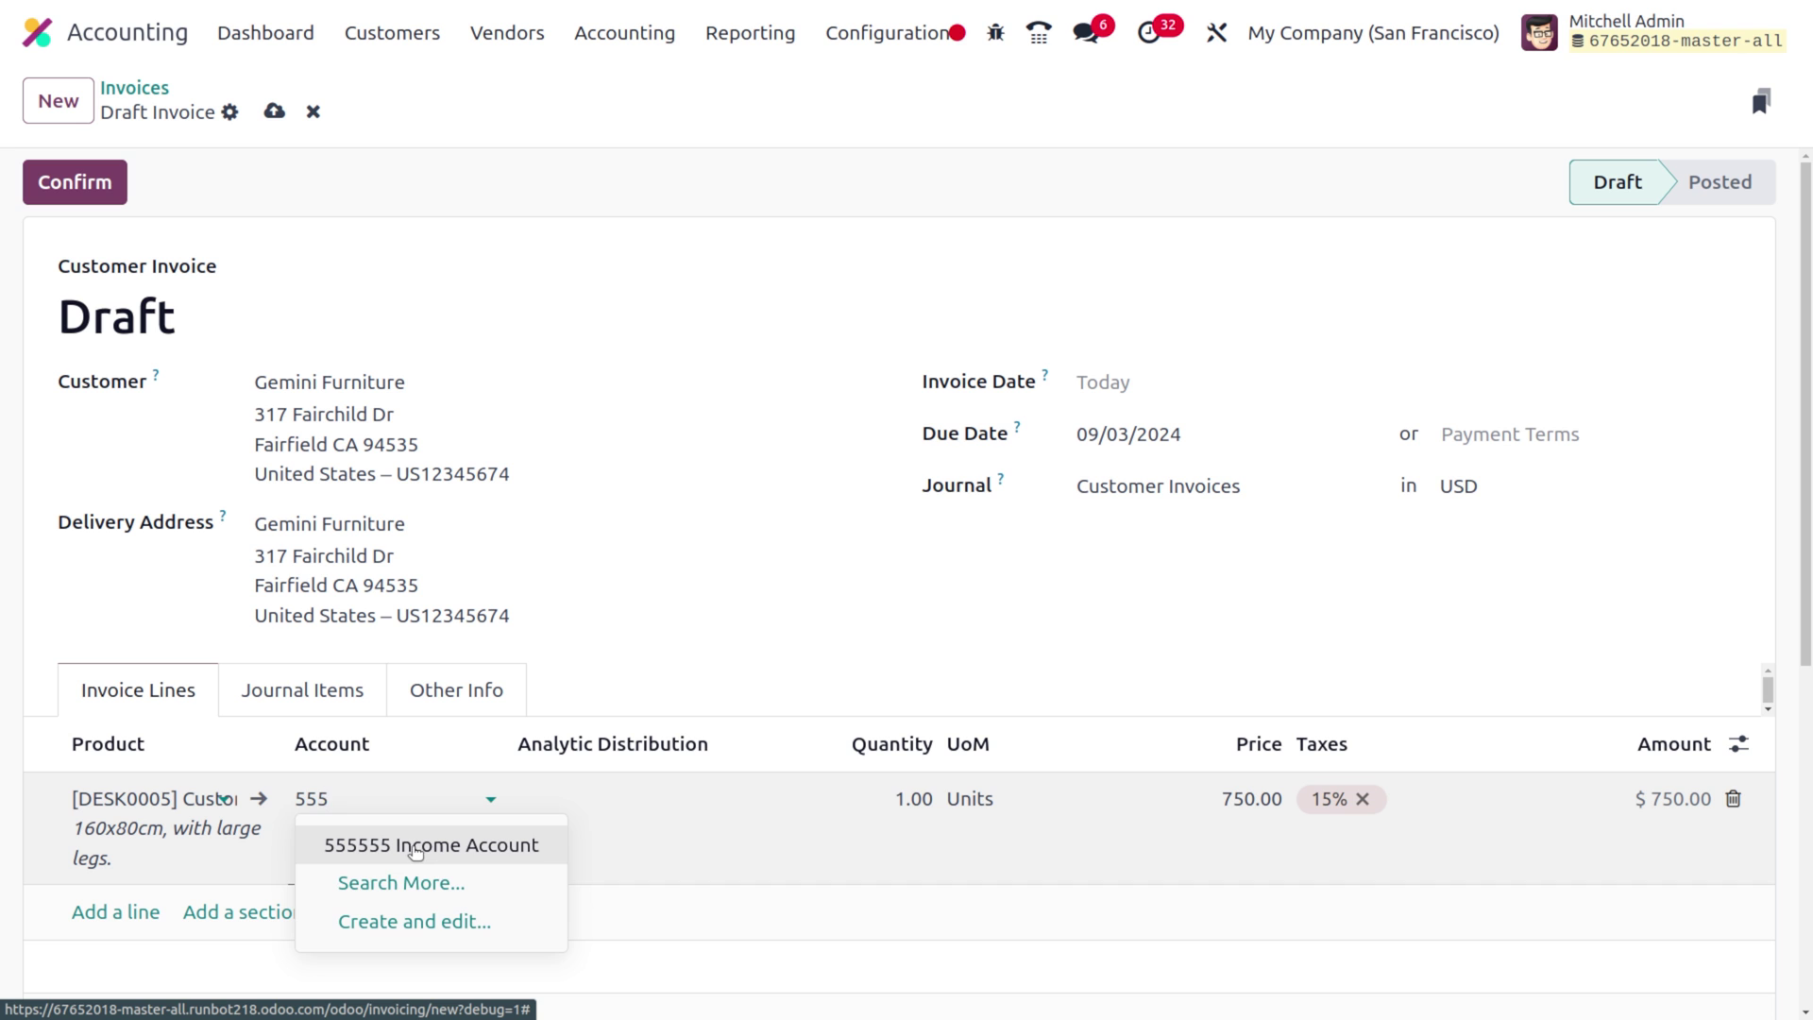
click(415, 846)
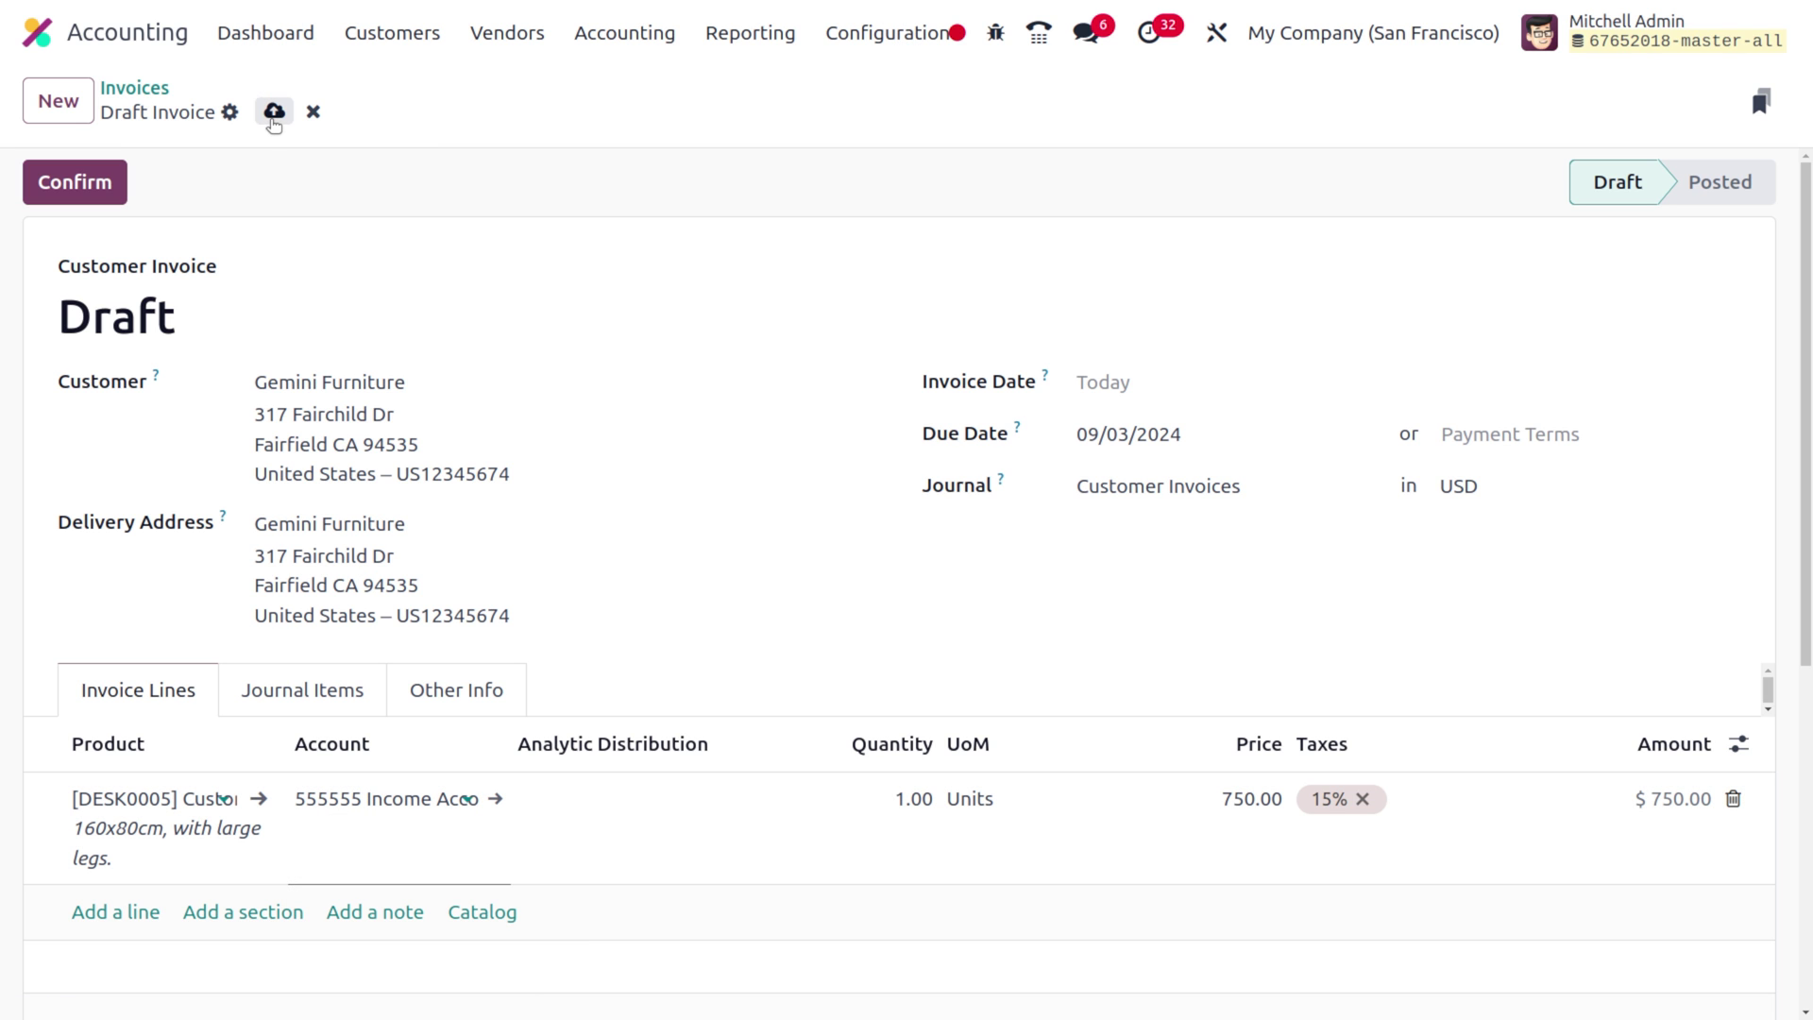
click(274, 111)
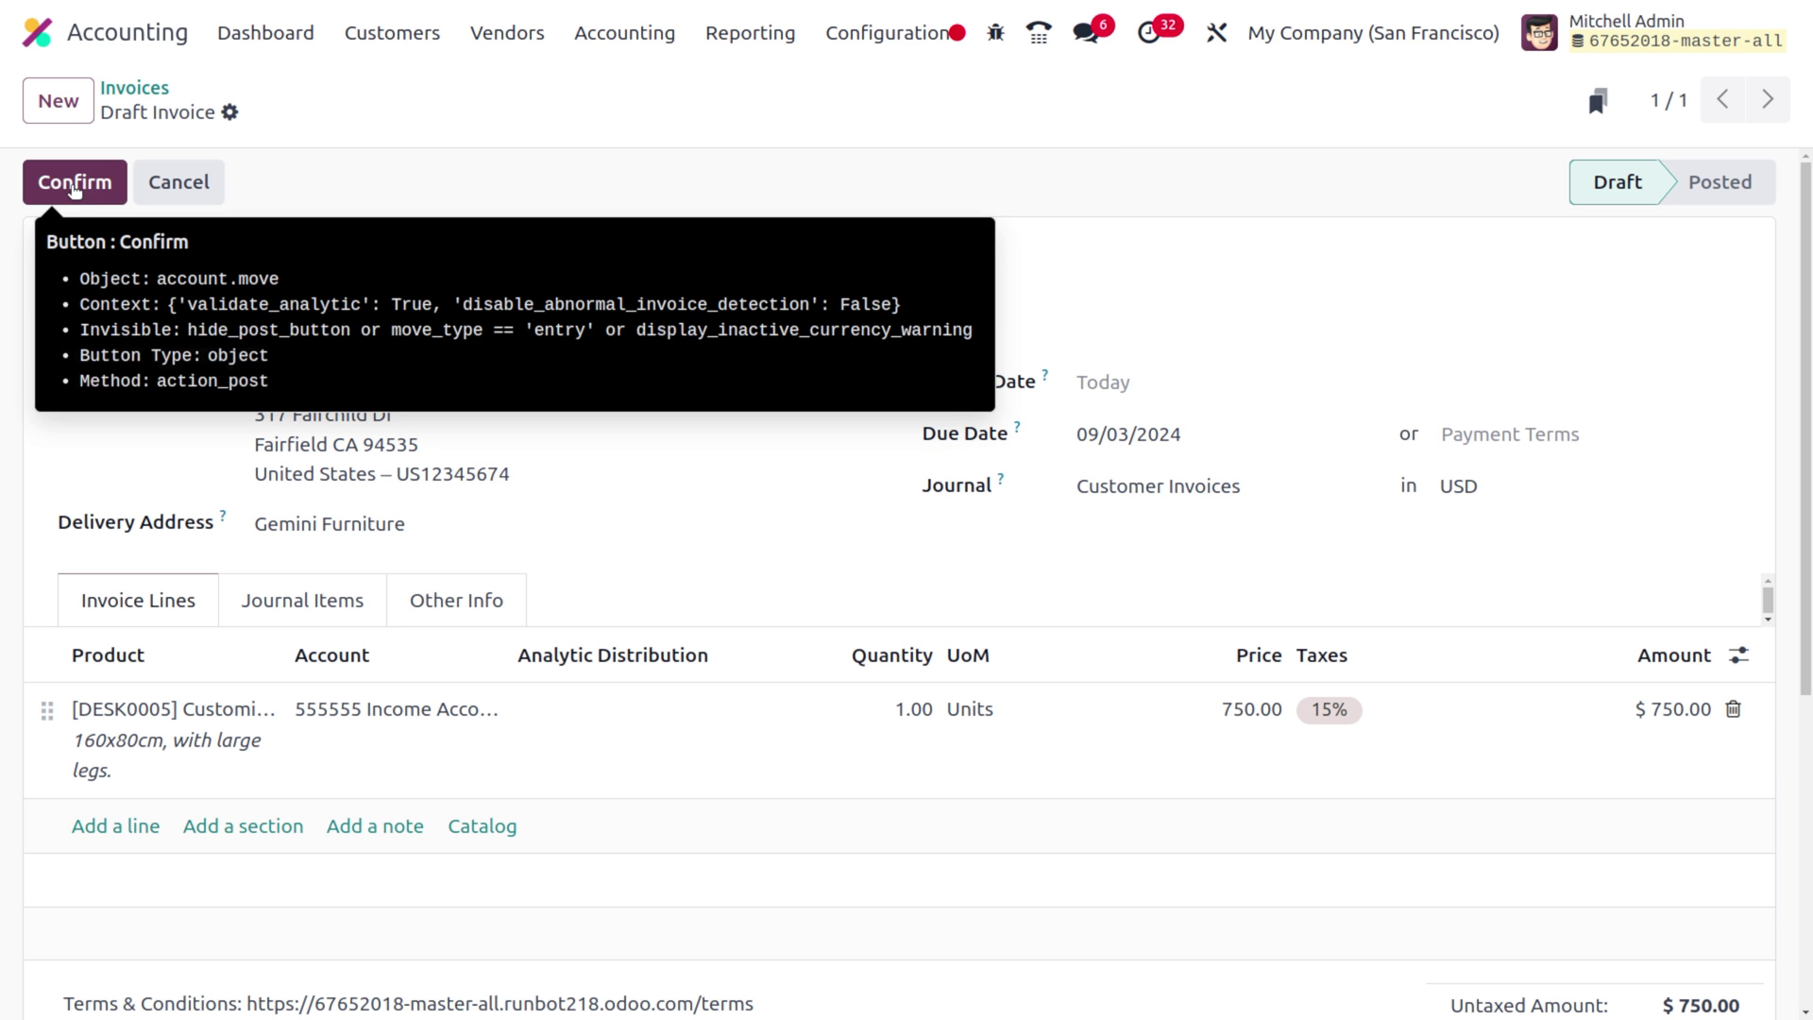
click(75, 187)
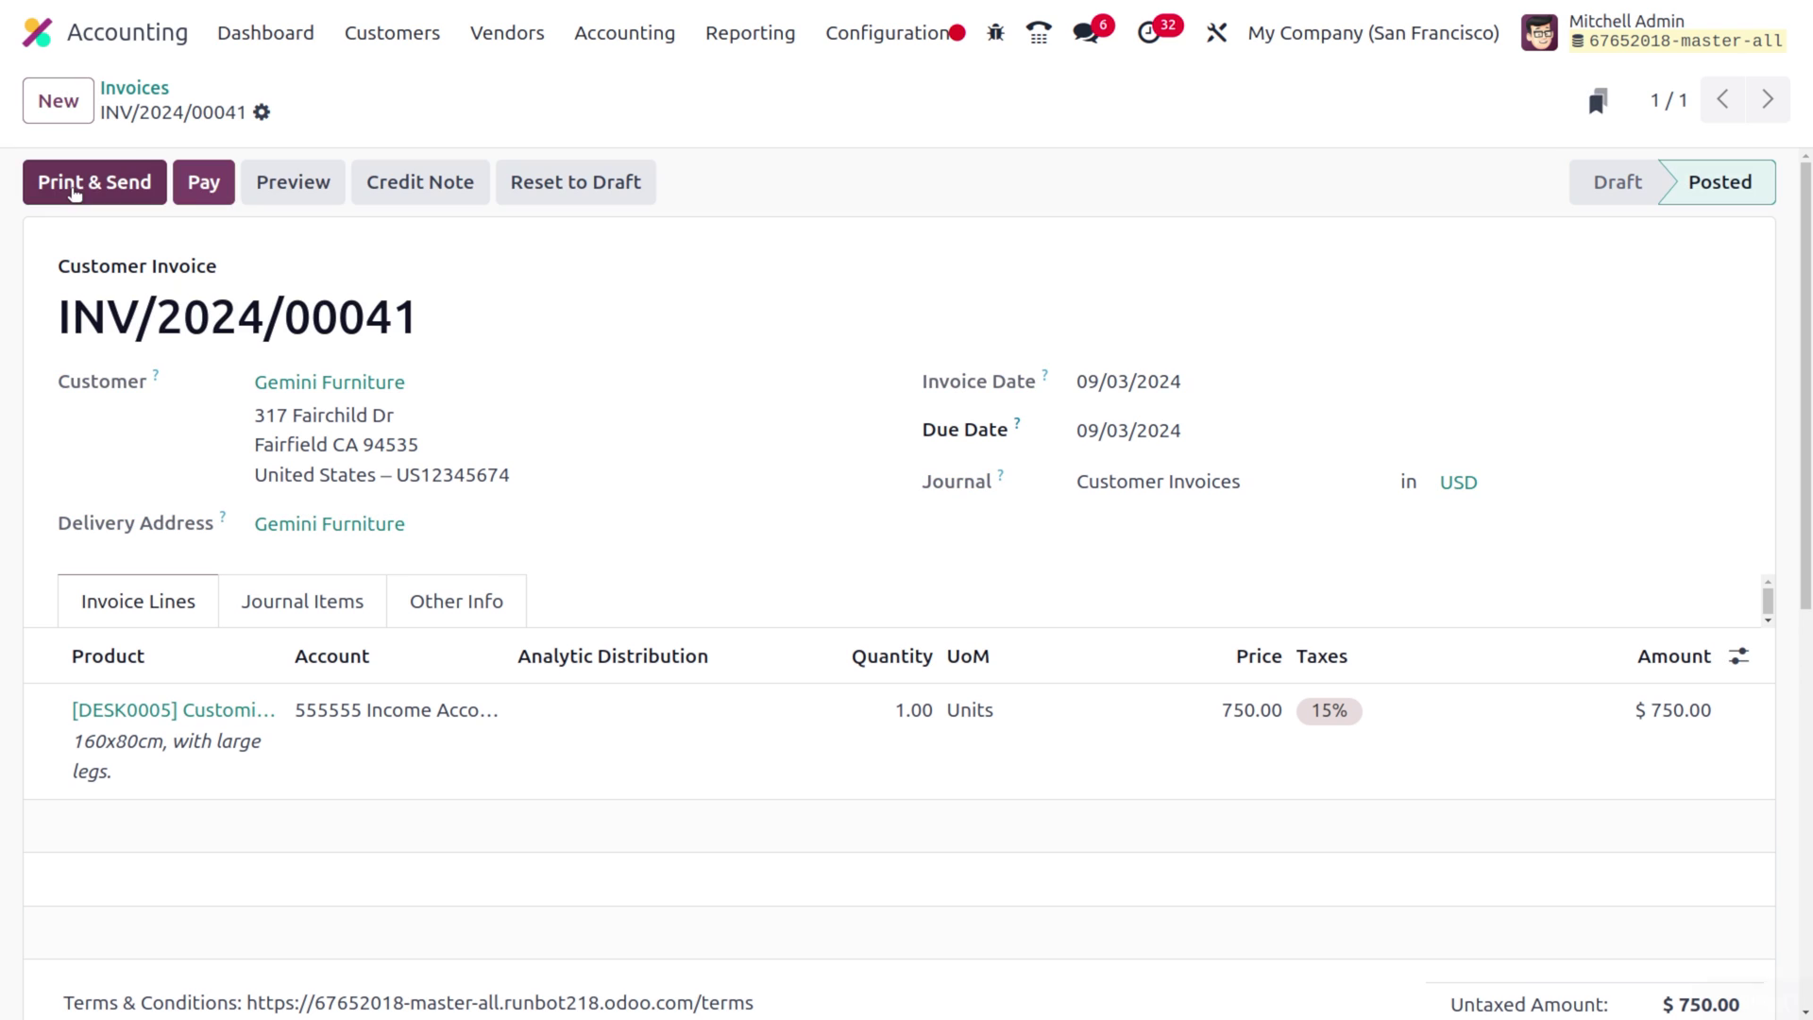
Step: Register the $862.50 payment for INV/2024/00041 through the Bank journal
click(208, 185)
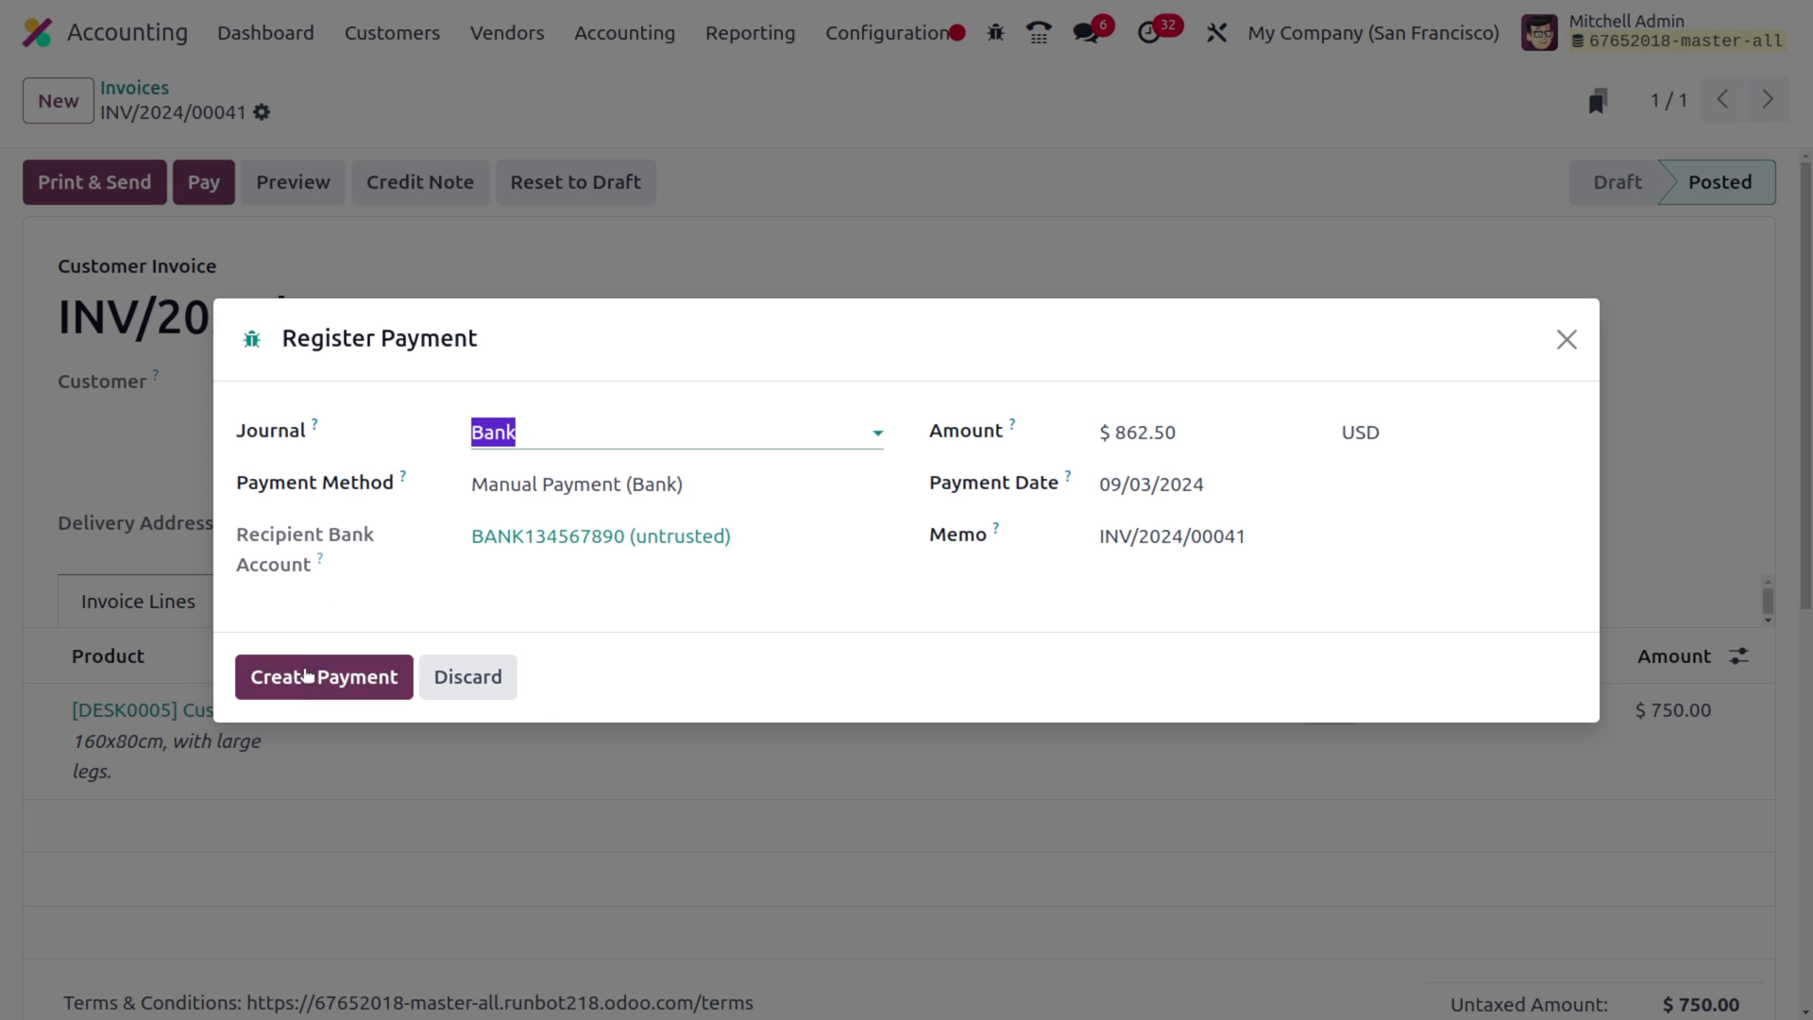
click(304, 676)
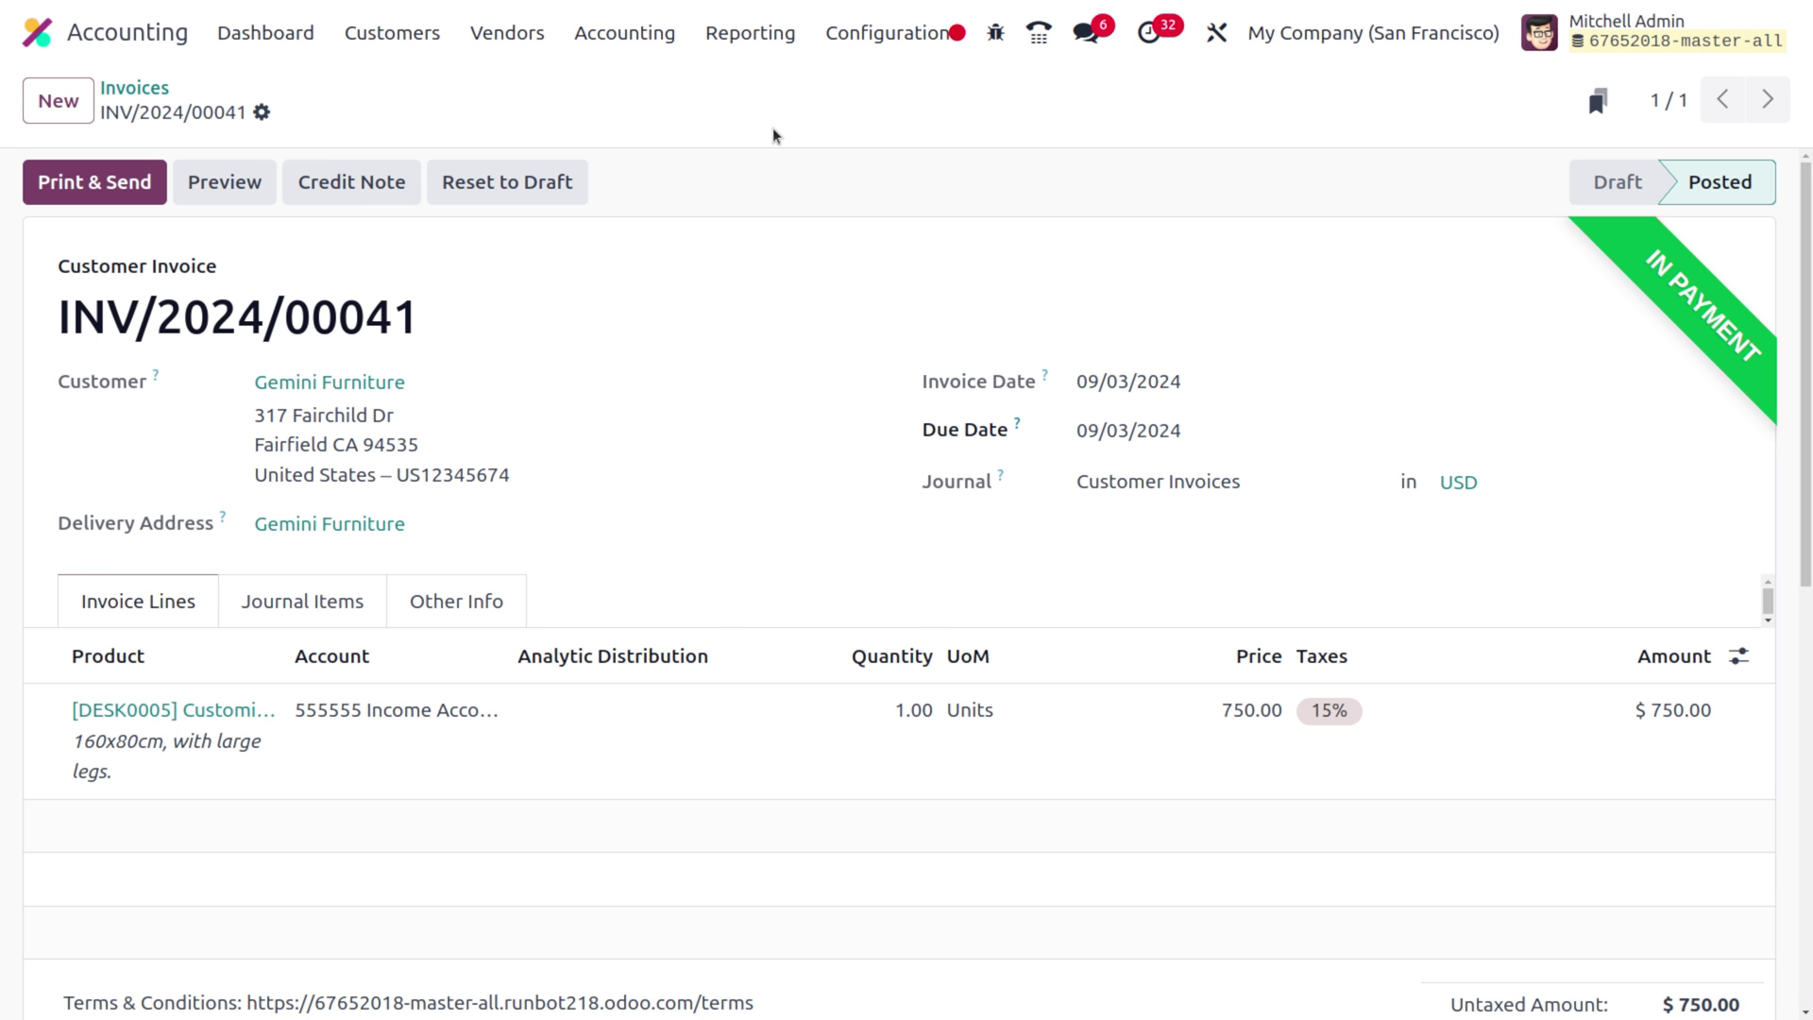
Step: Show the General Ledger for the Customer Invoices journal only, revealing 555555's $750.00 credit
click(752, 40)
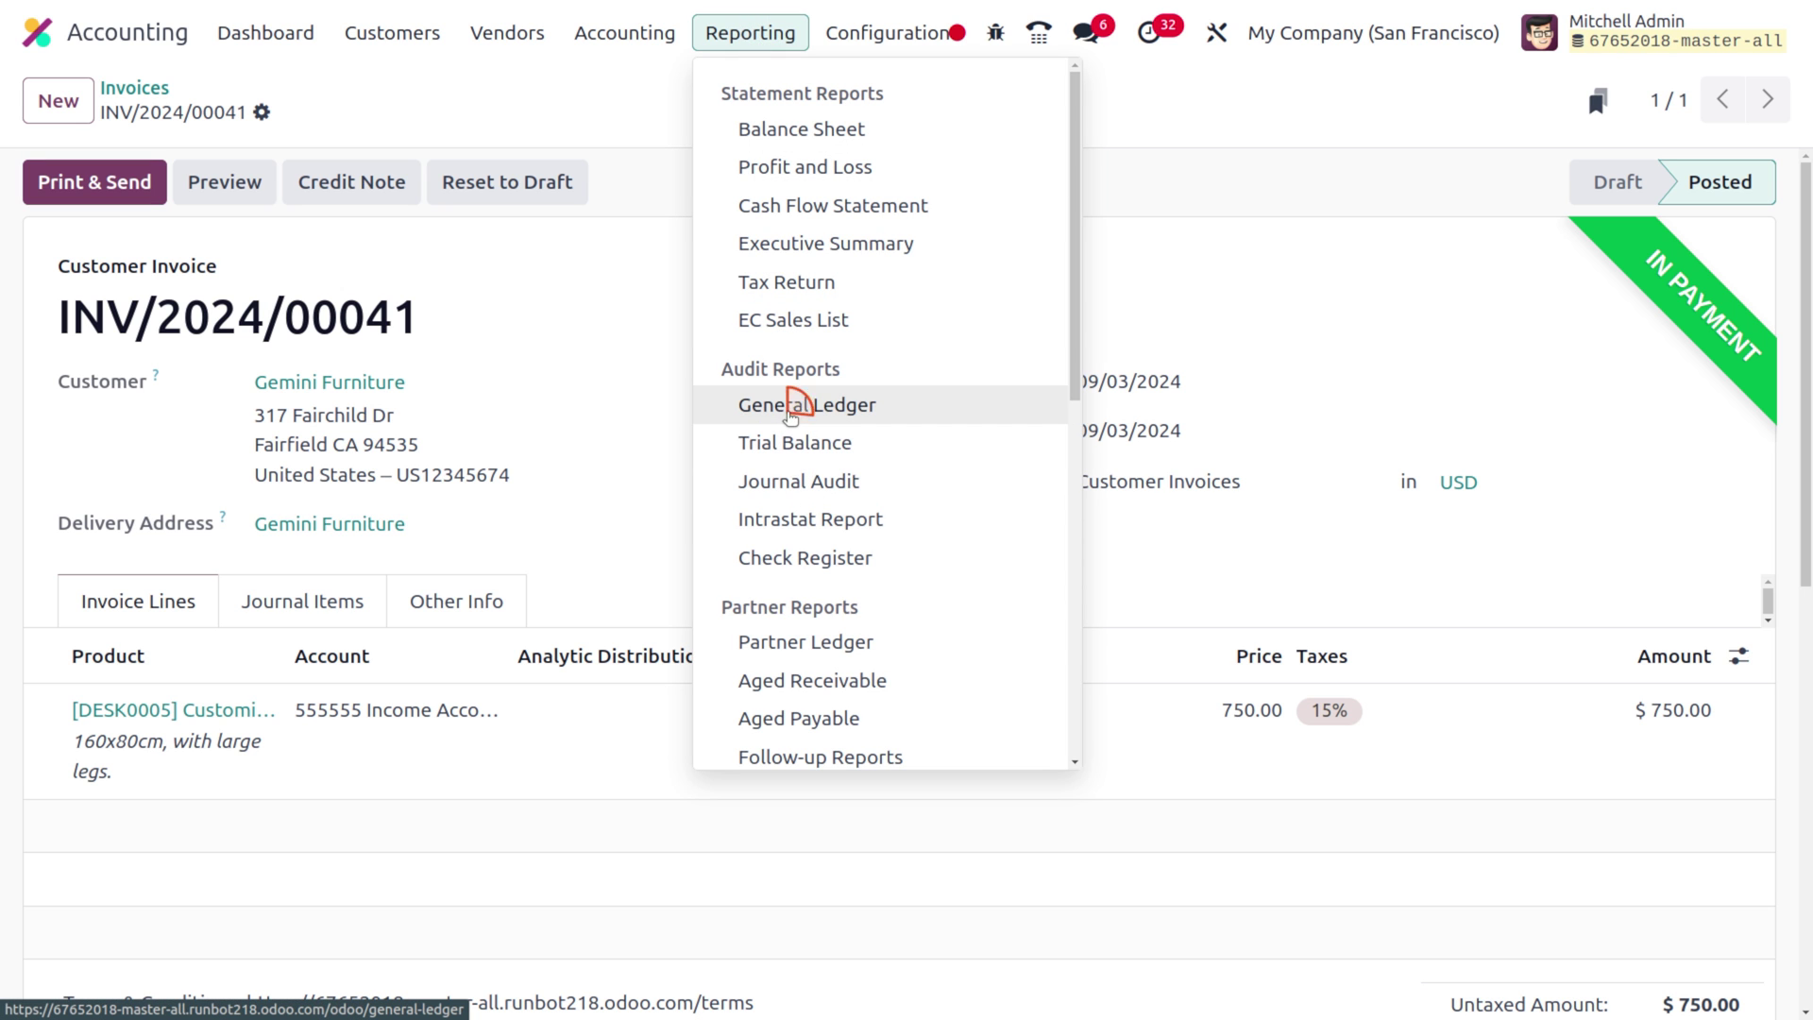
click(793, 406)
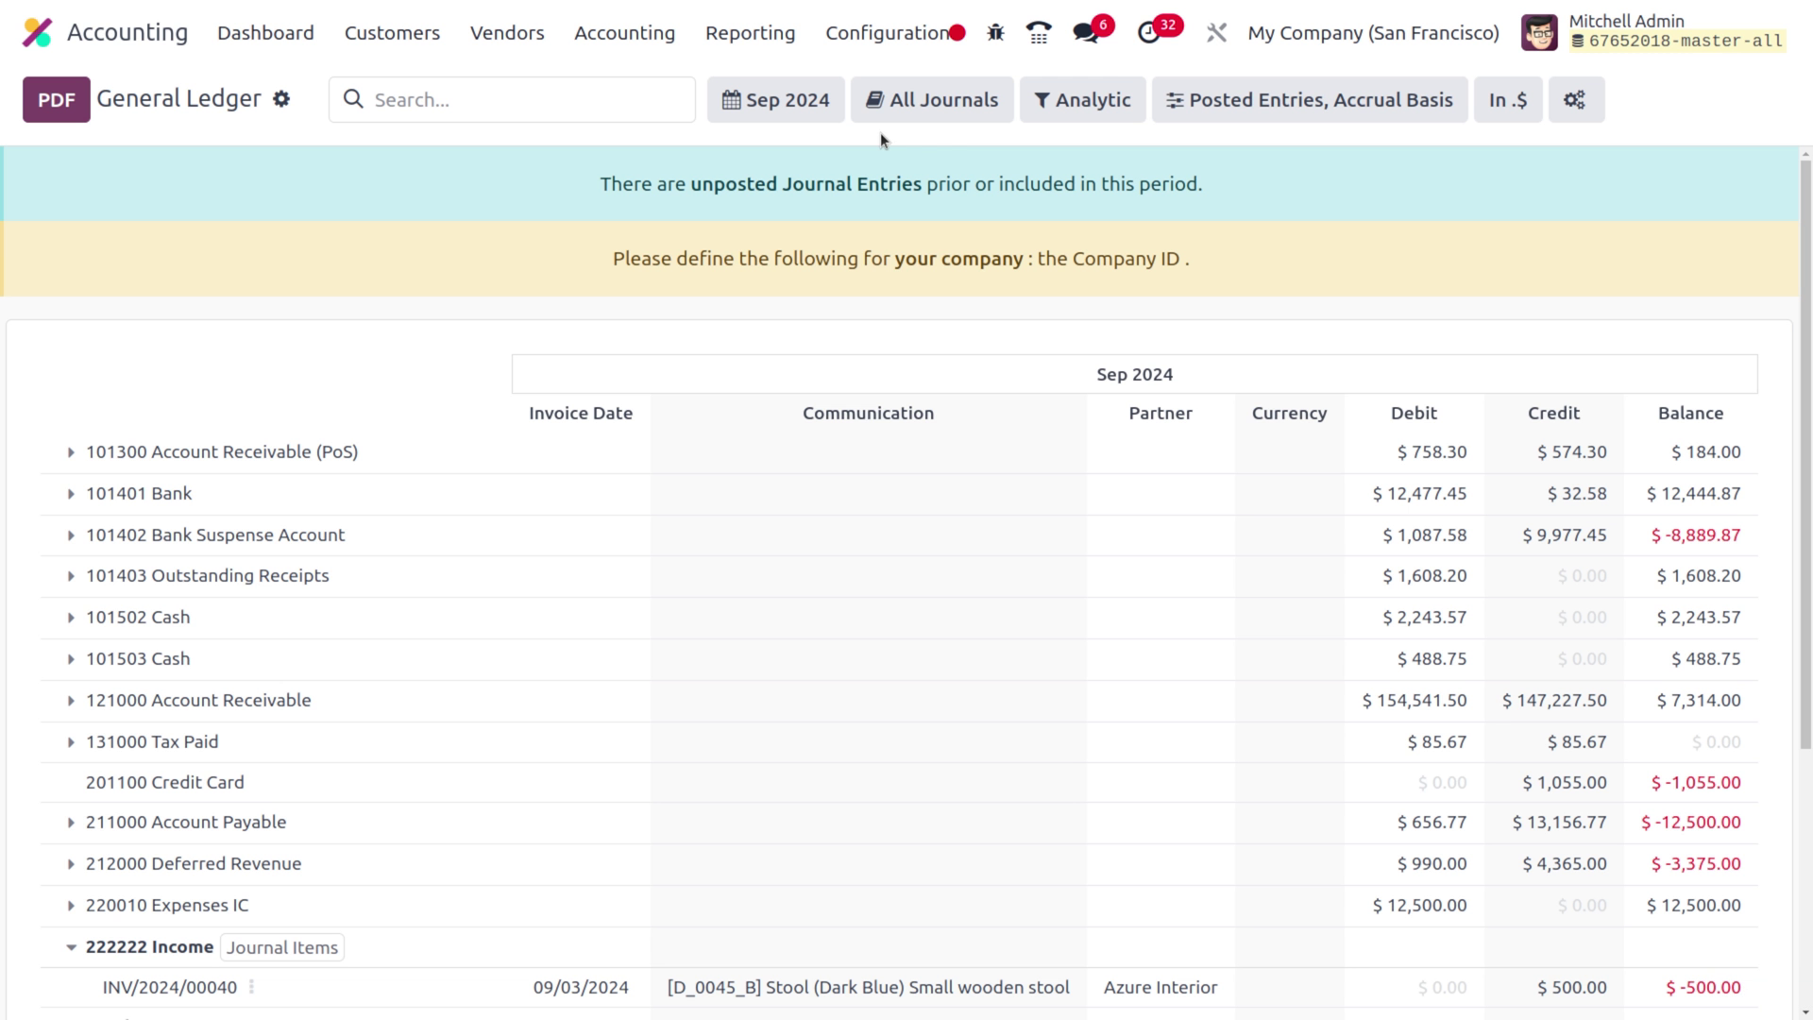
click(951, 108)
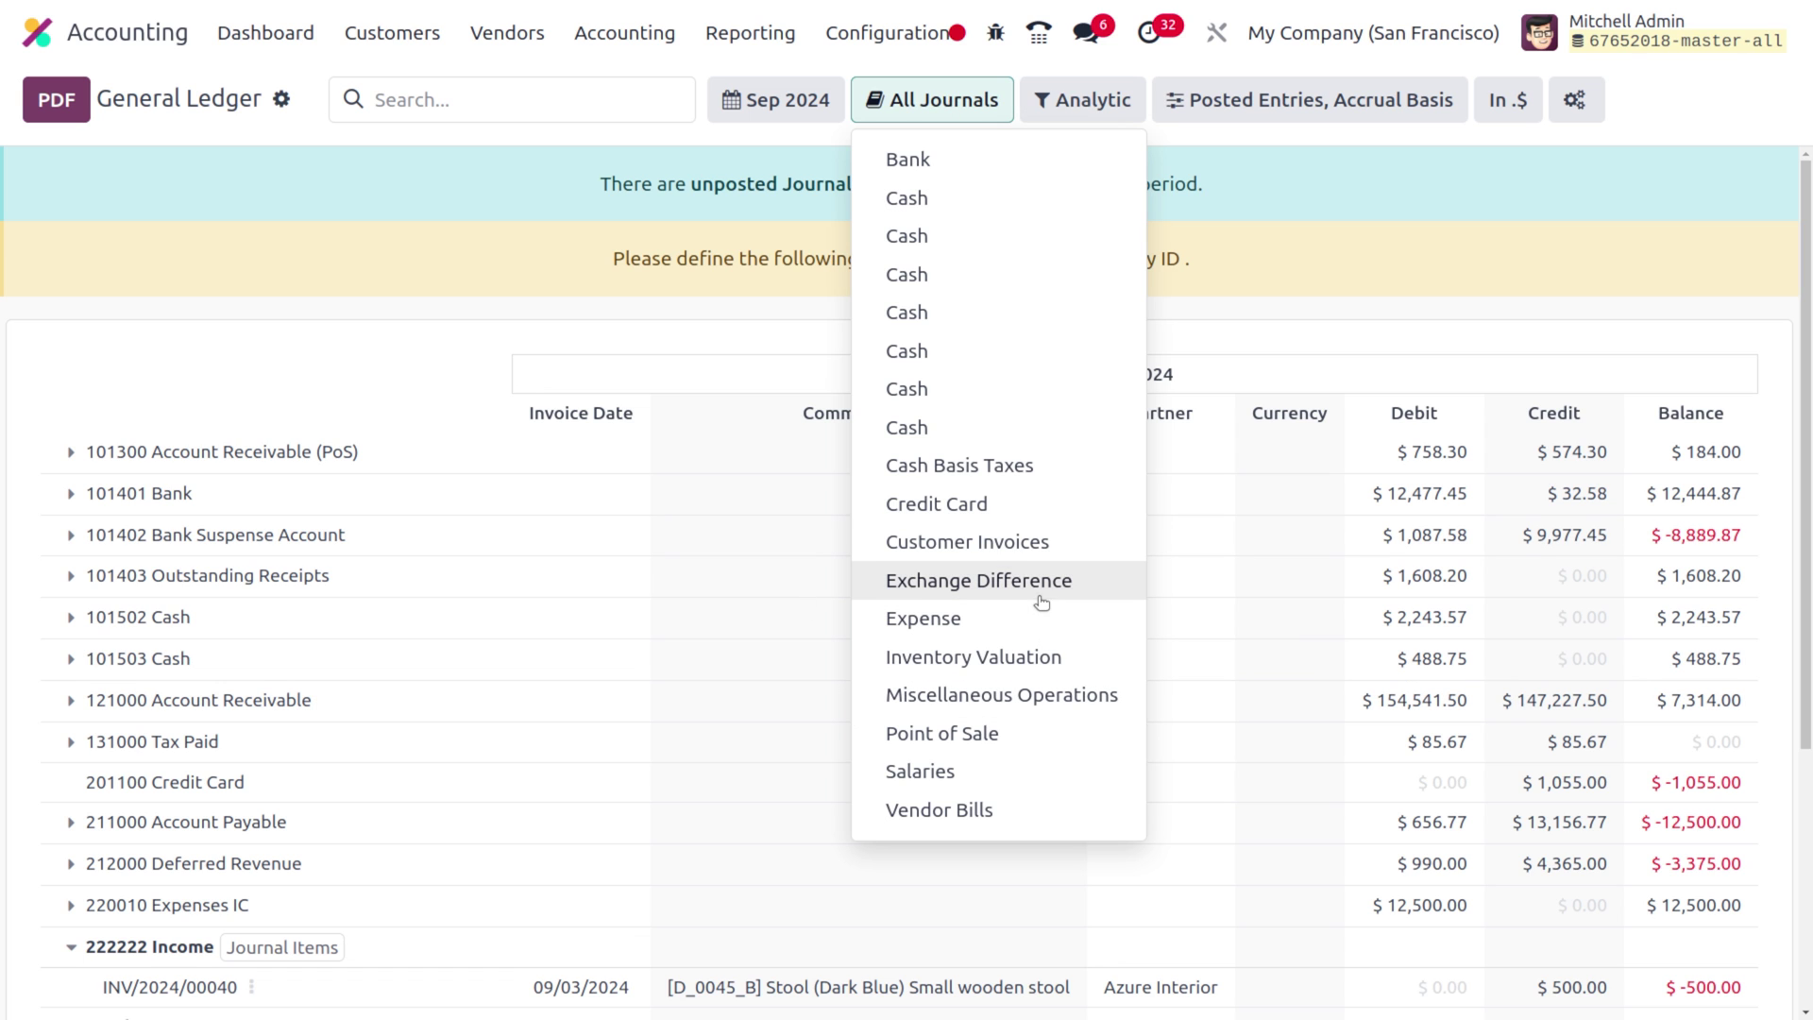
click(1068, 564)
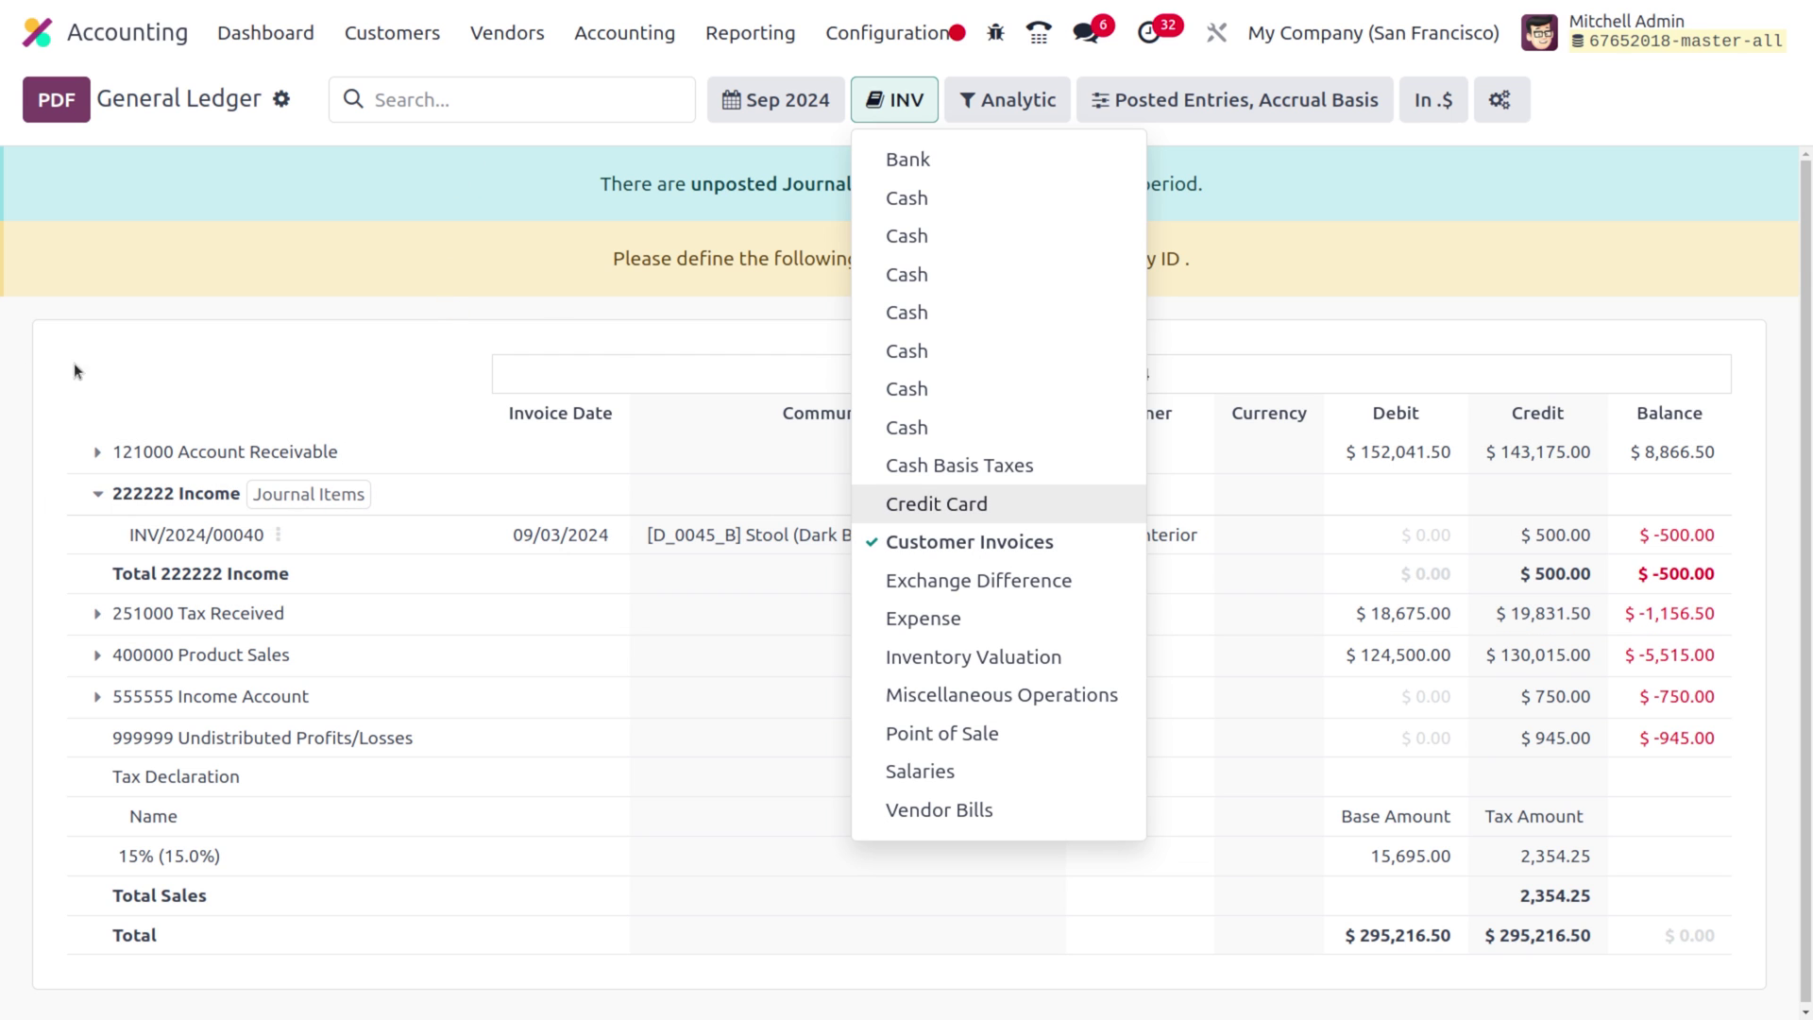
click(99, 372)
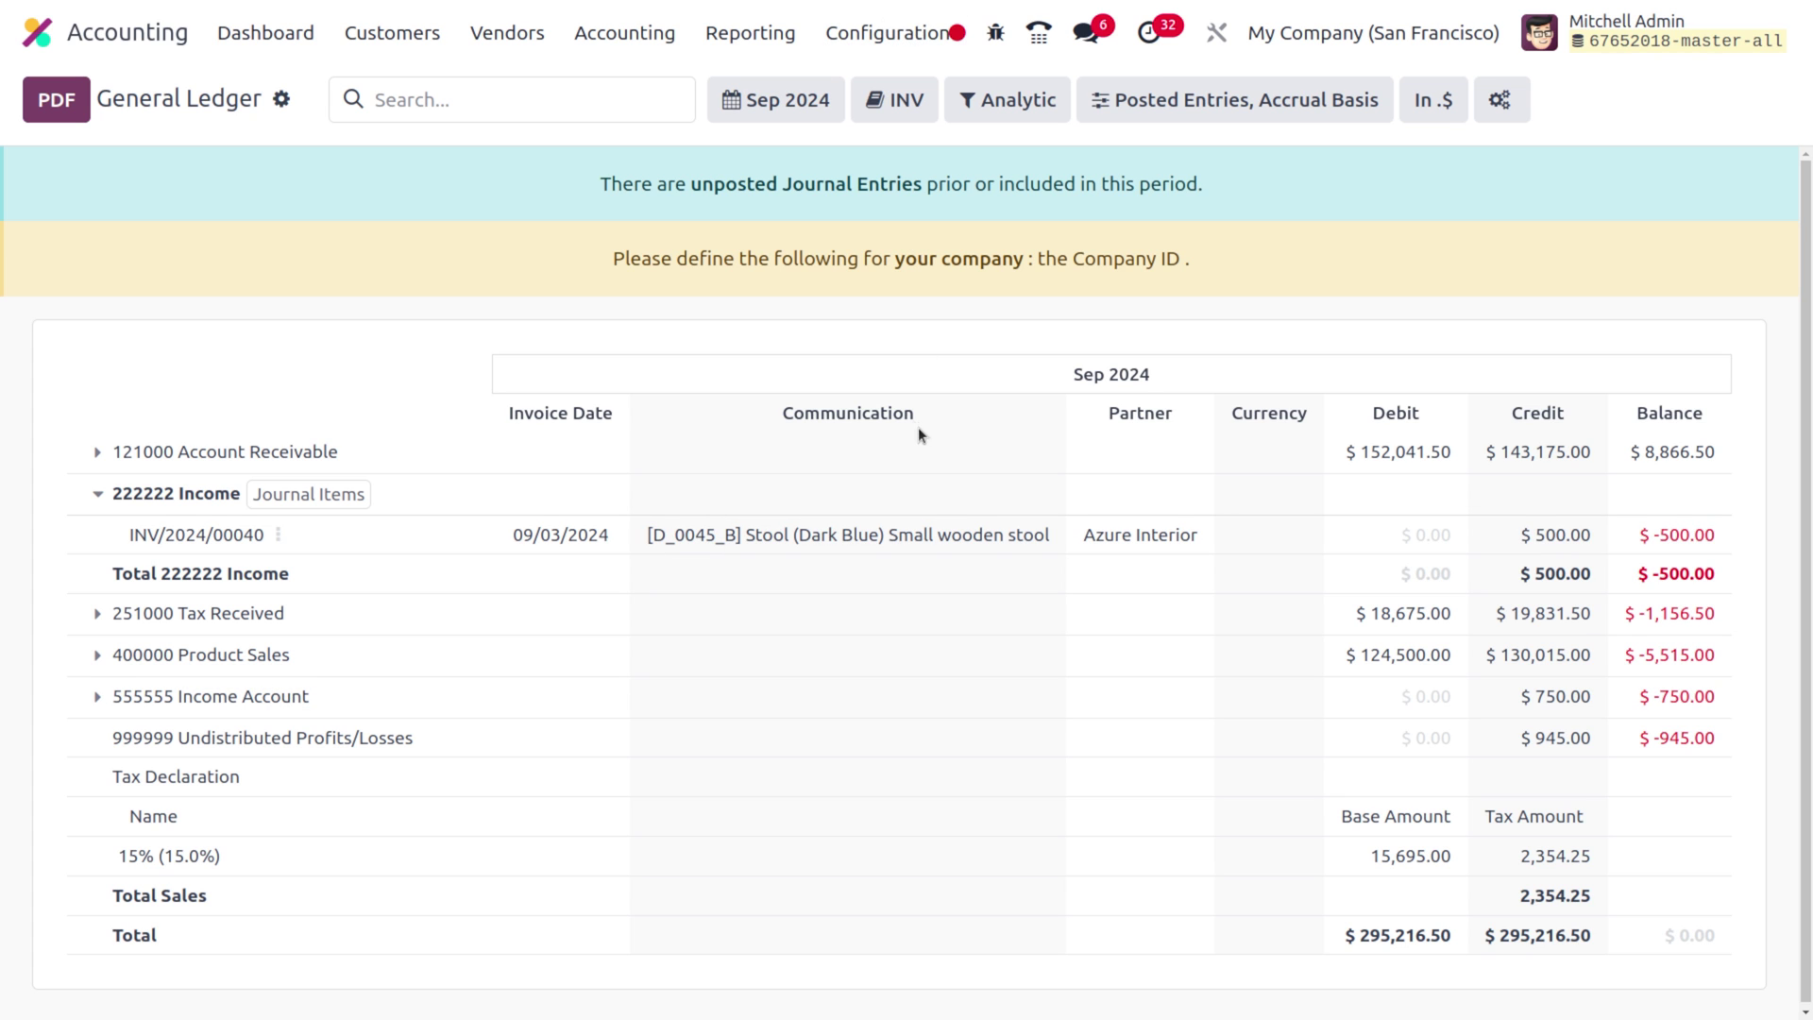
click(854, 31)
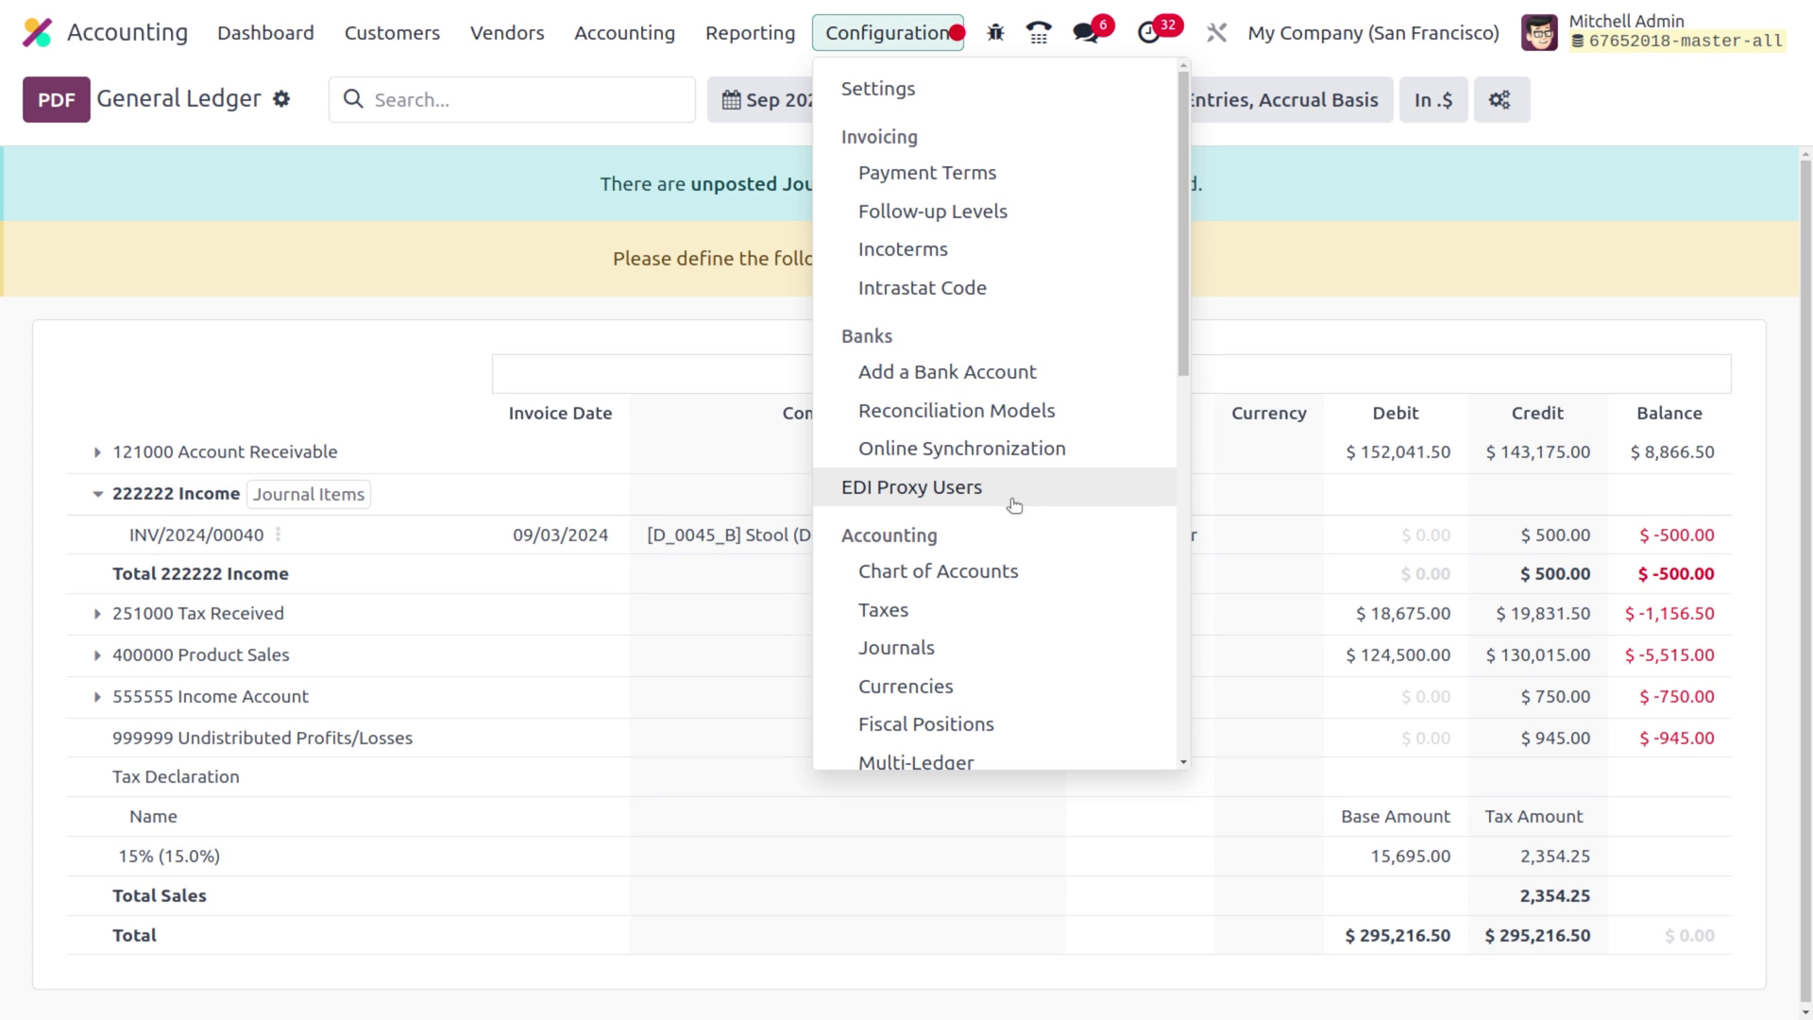
Step: Search the Chart of Accounts for 555 and open the 555555 Income Account record
click(1051, 569)
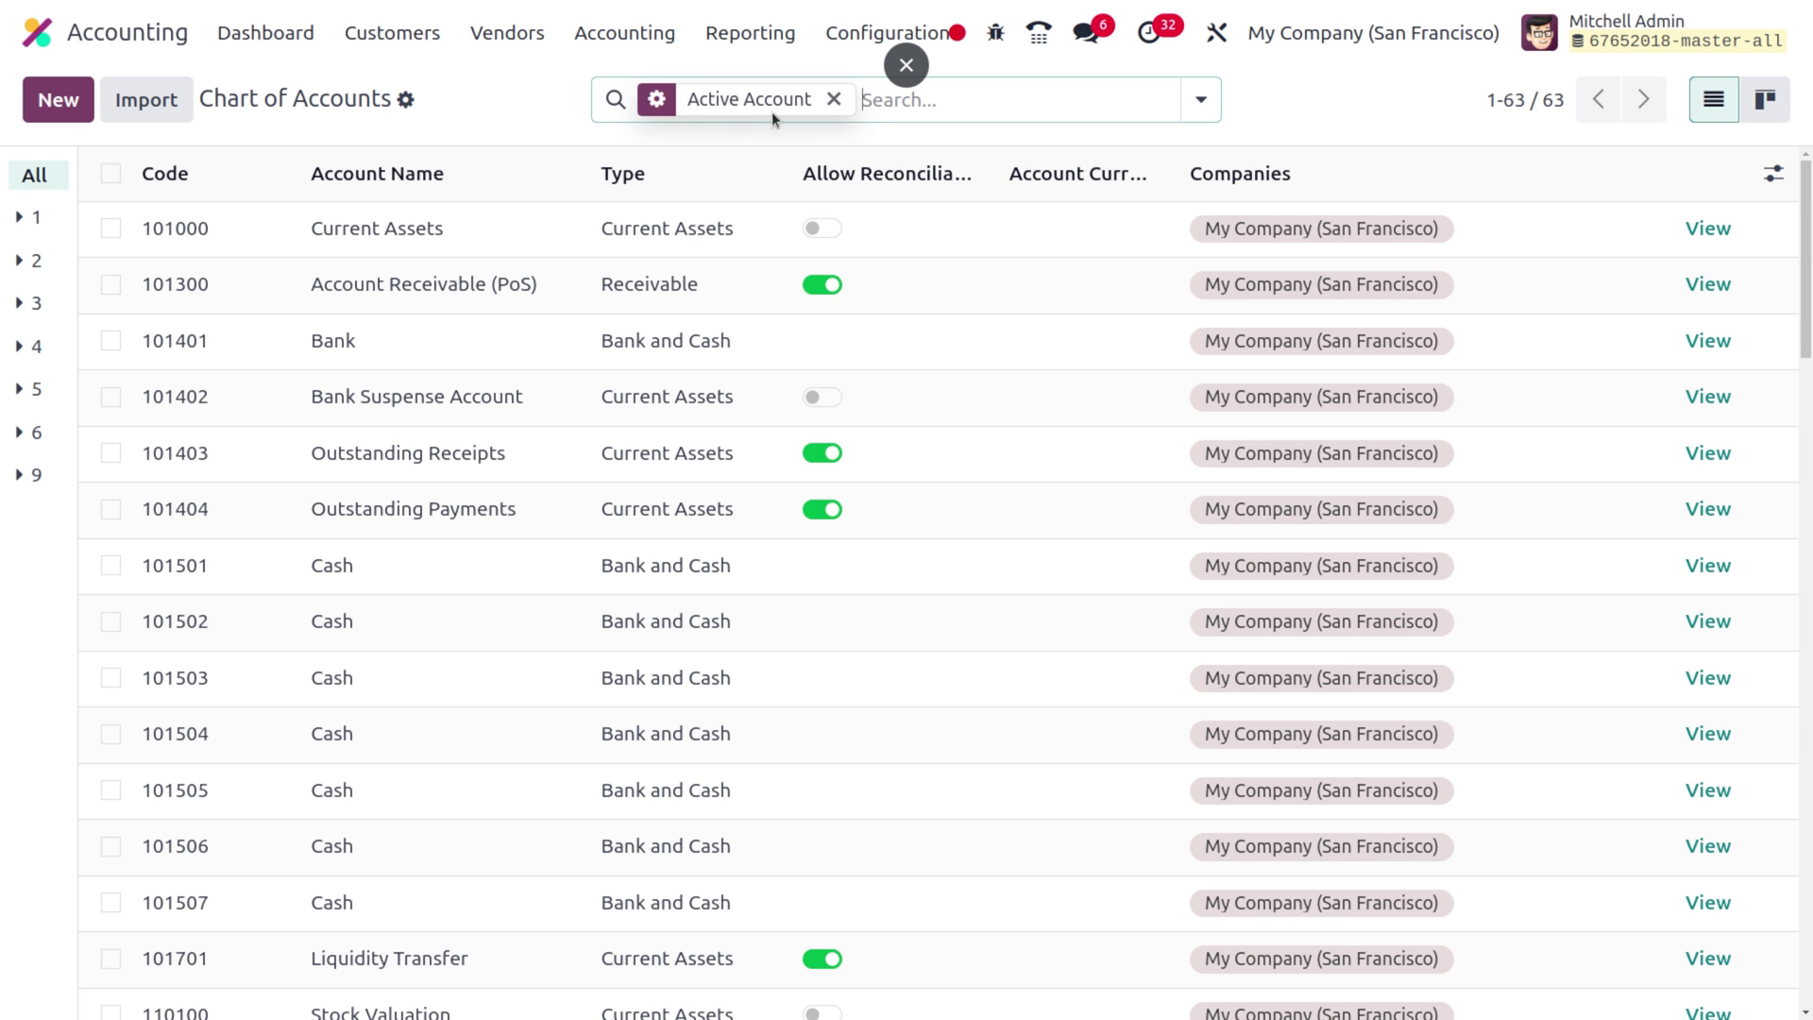
text(555)
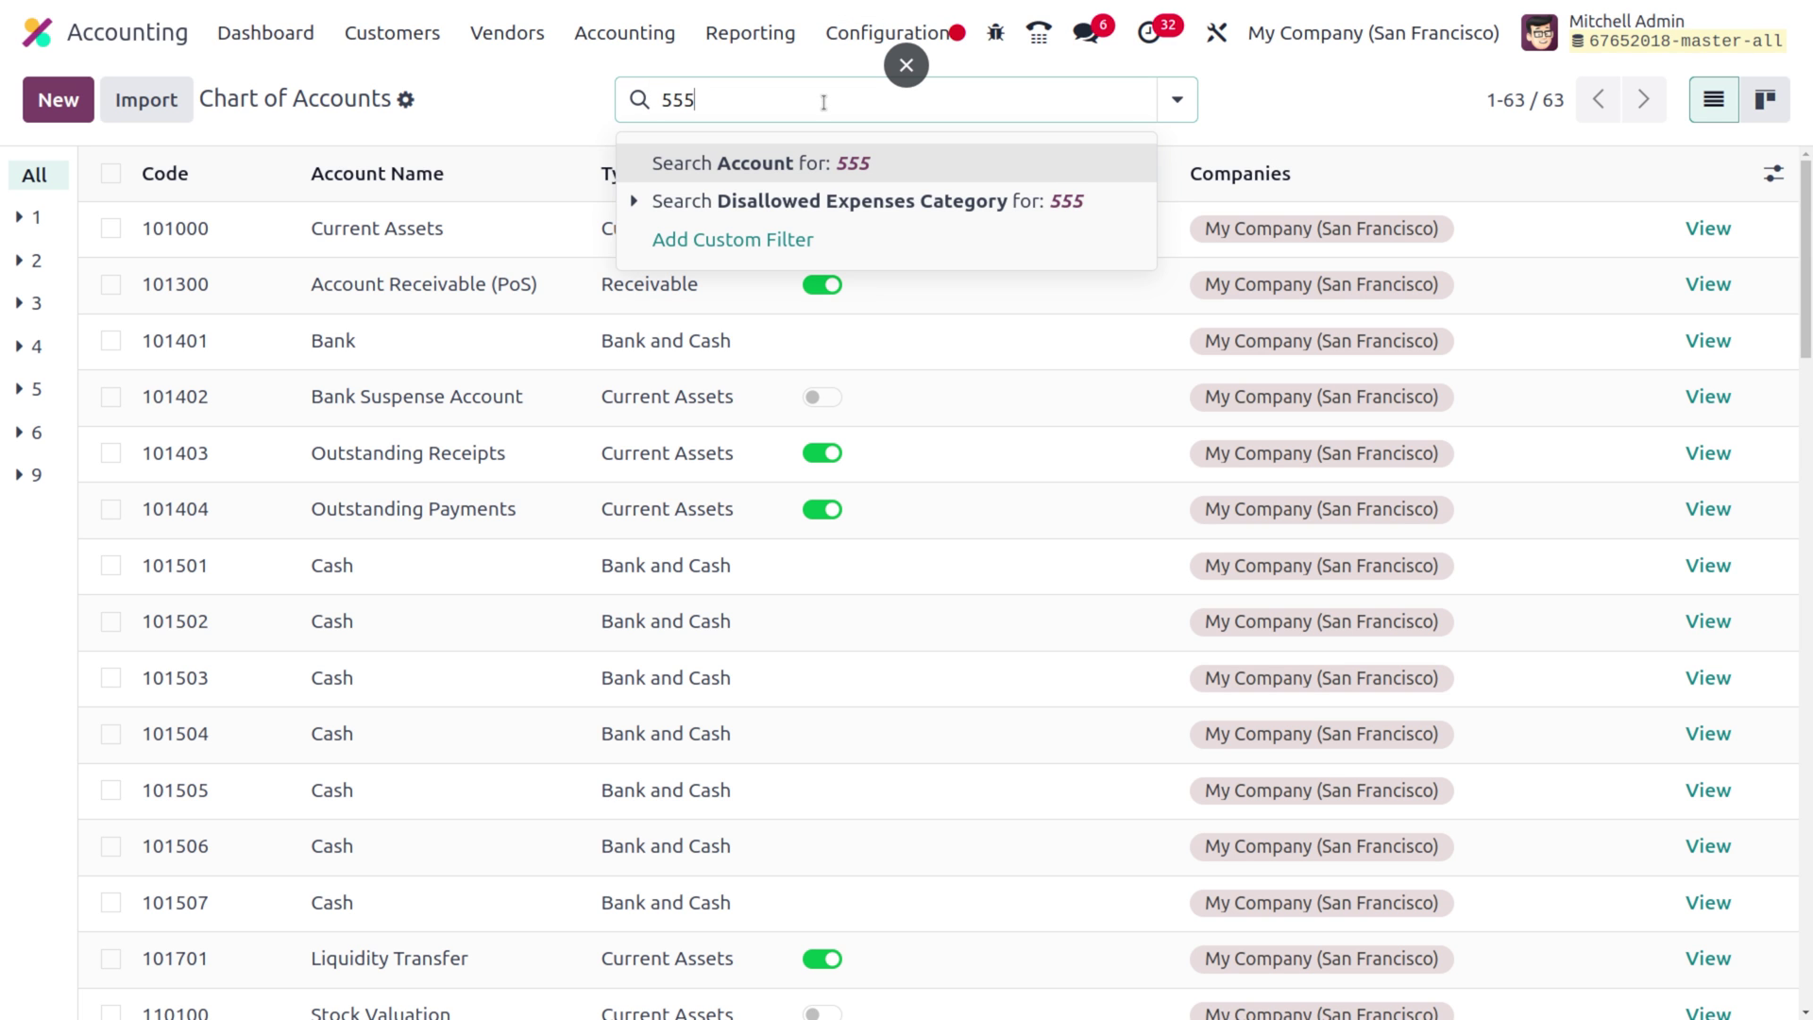
key(Return)
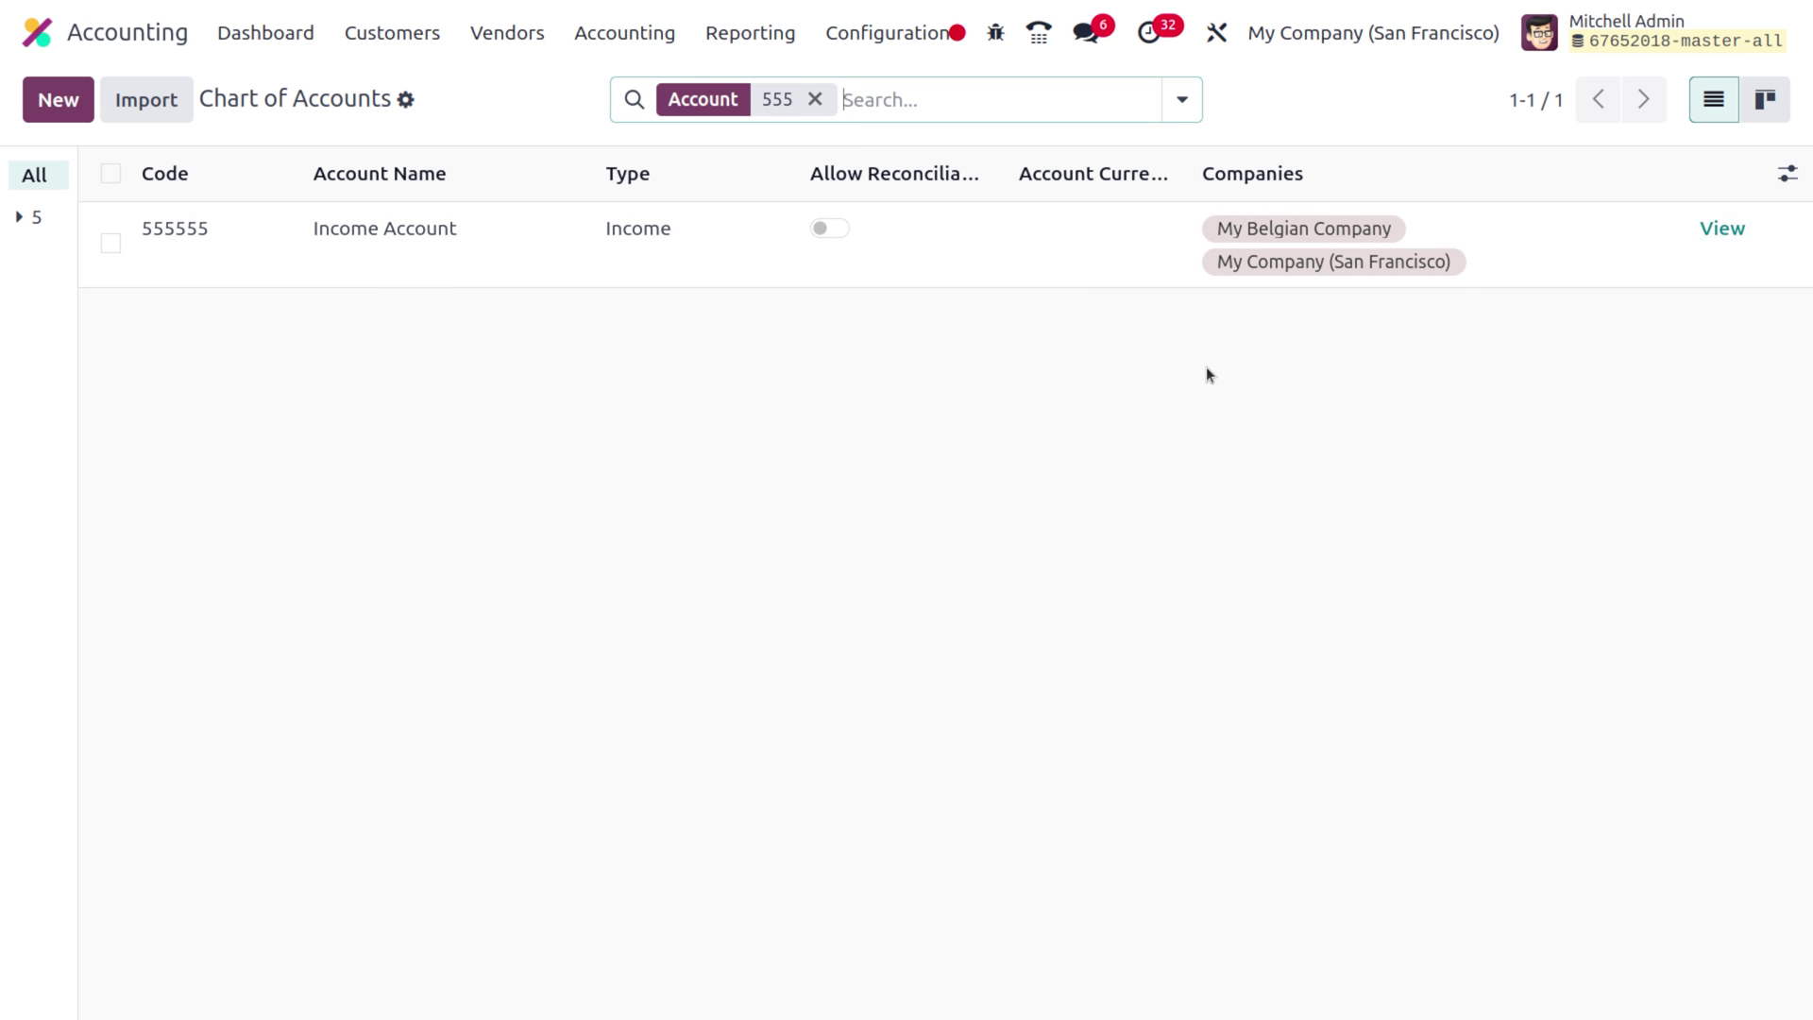
click(1724, 229)
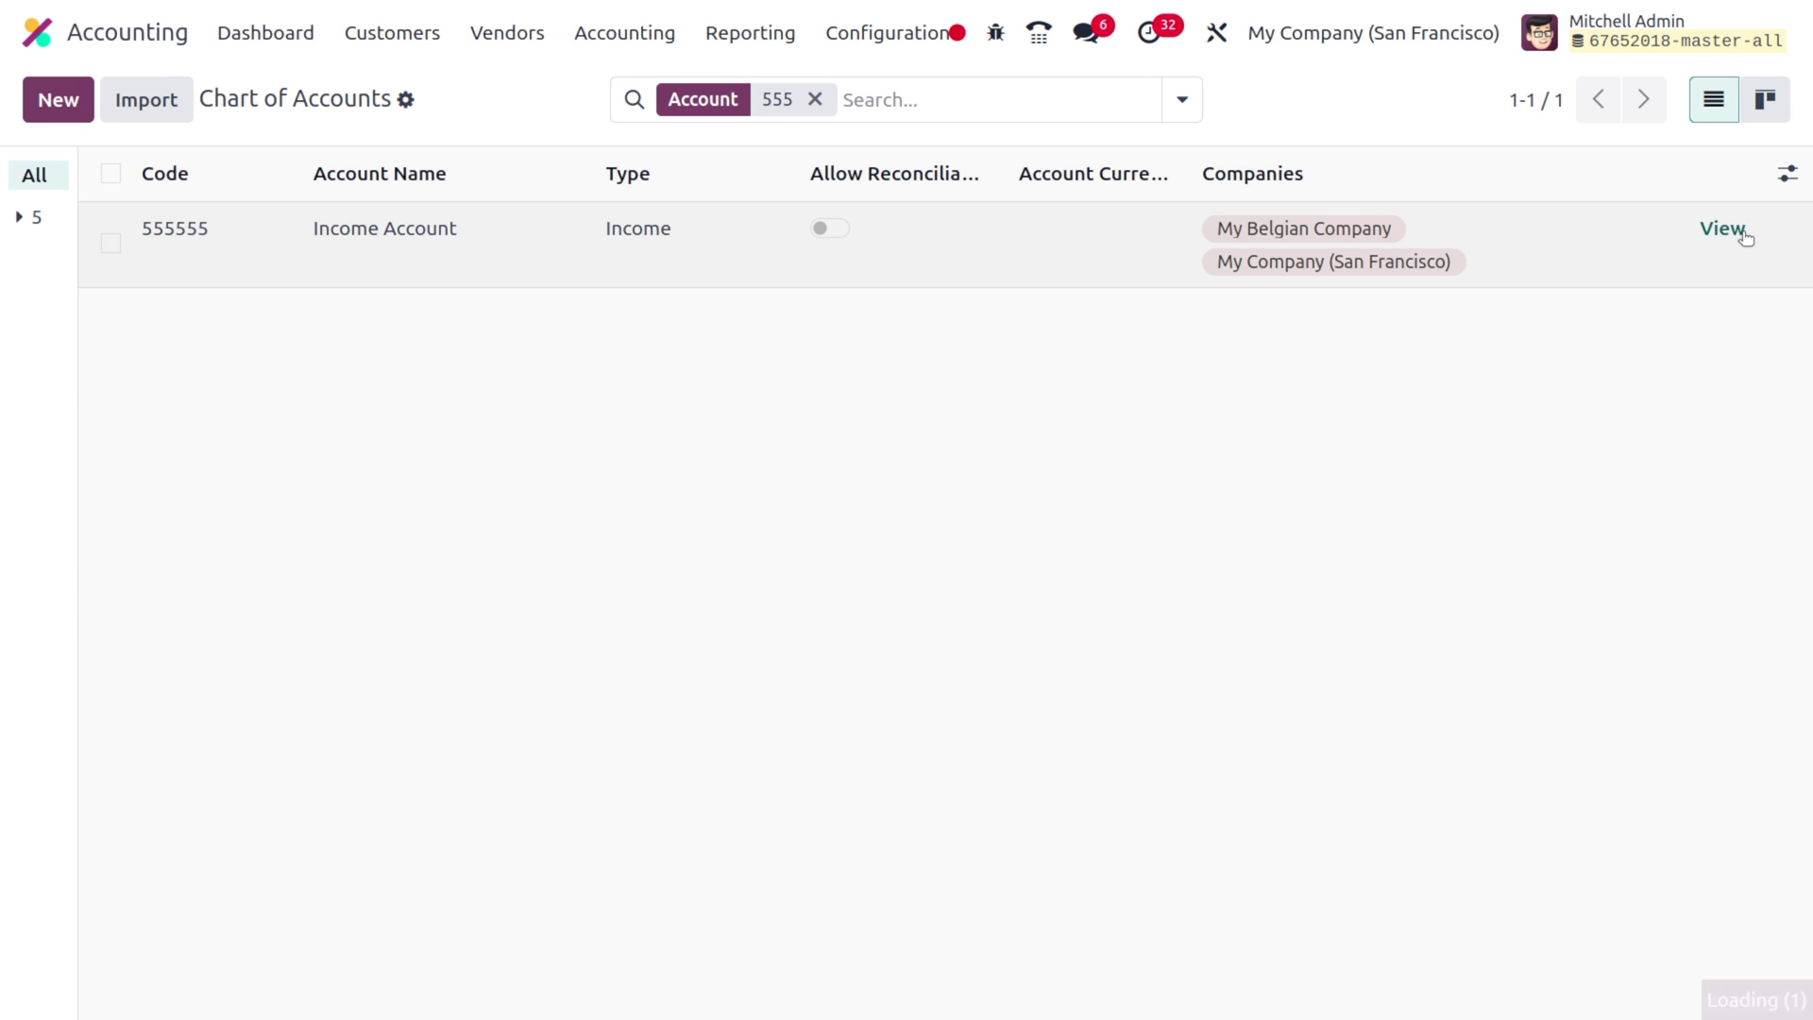